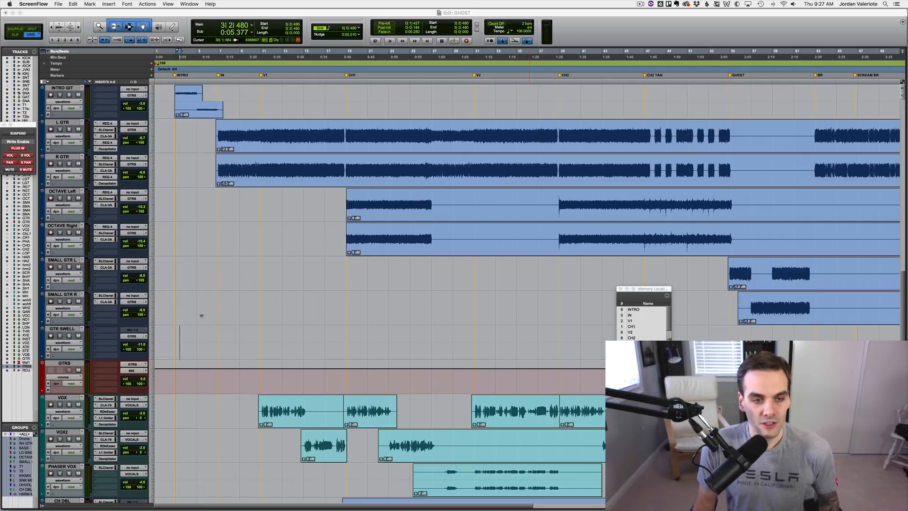
Examine the arrangement around bar 3 on the GTR SWELL track at closer and wider timeline zoom levels
click(183, 337)
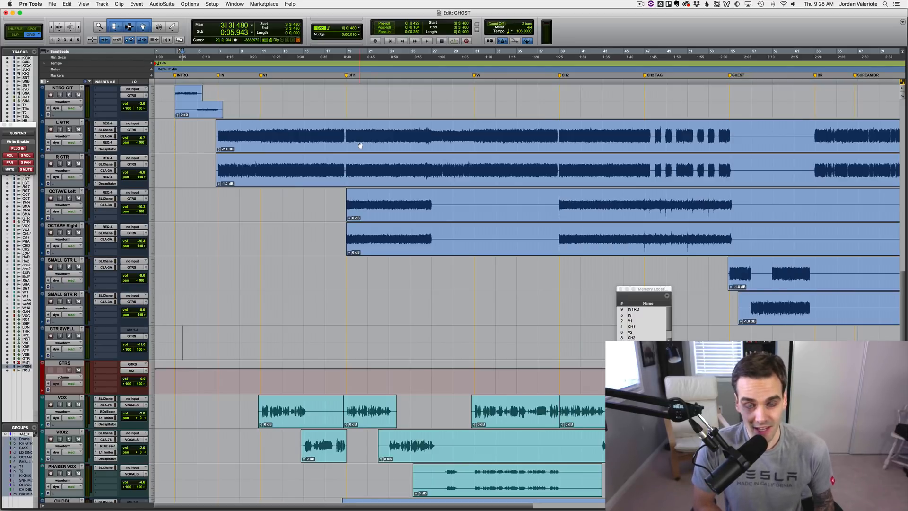
key(r)
key(r)
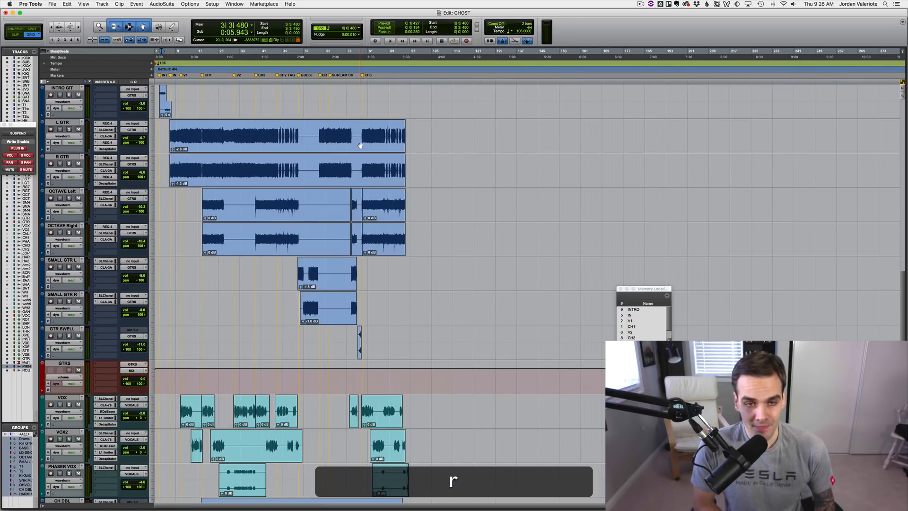
key(t)
key(t)
key(t)
key(r)
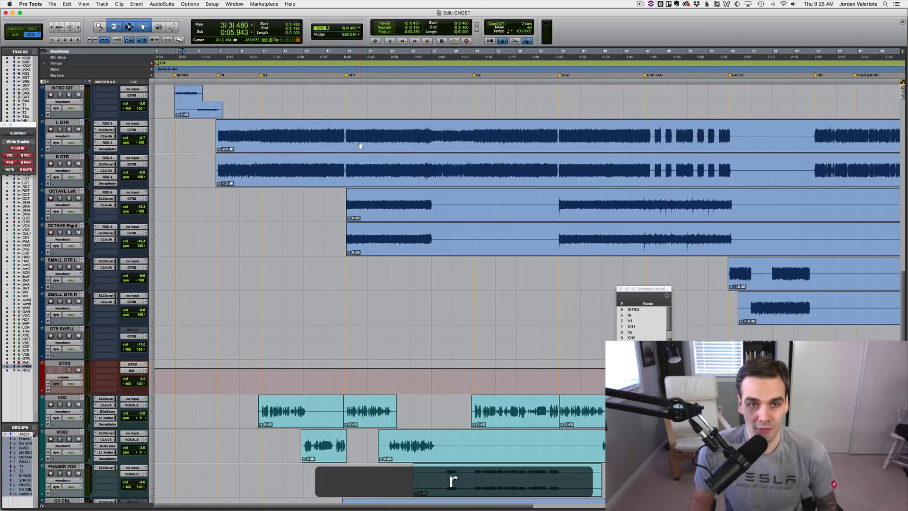
key(t)
key(t)
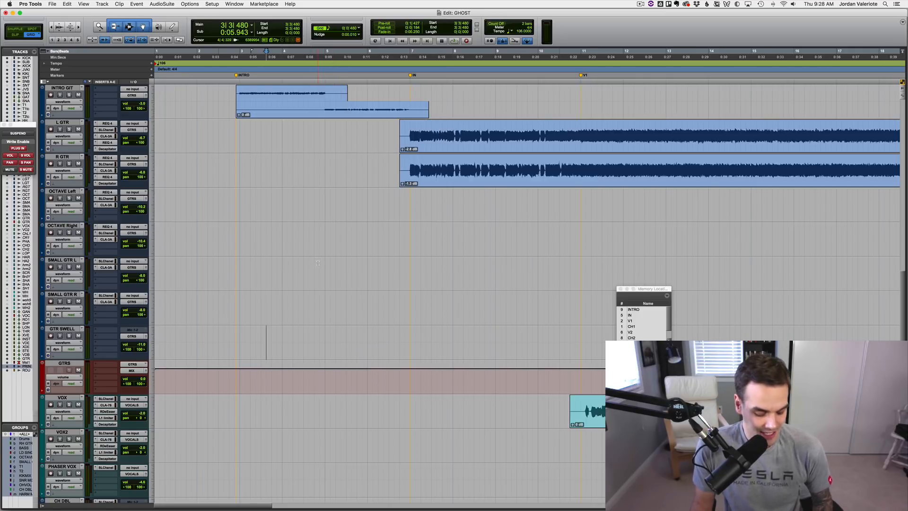
key(r)
key(r)
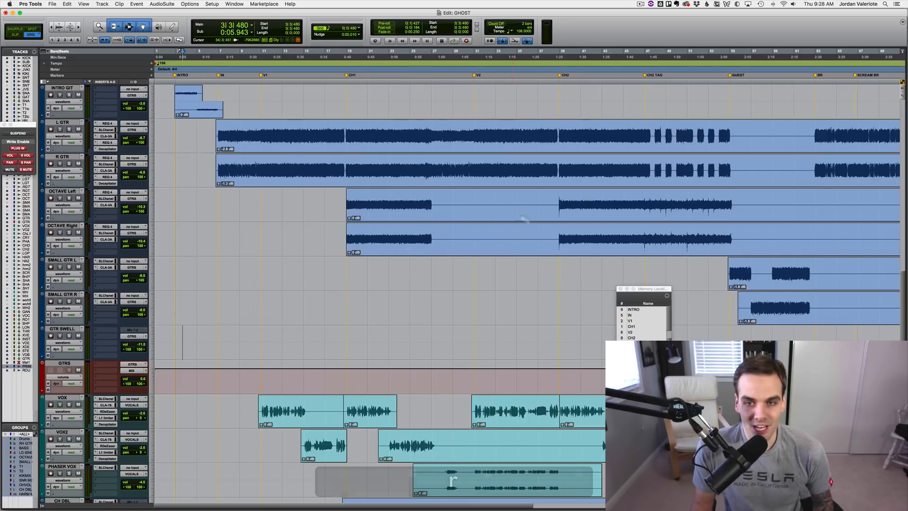
Inspect the octave guitar tracks around bar 61 up close, and return to a view of the whole song
click(801, 204)
key(t)
key(t)
key(t)
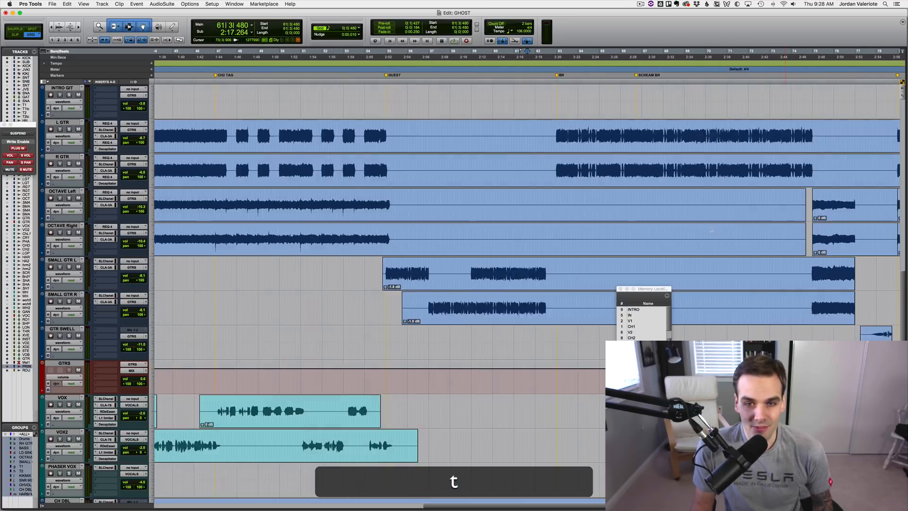
key(r)
key(r)
key(r)
key(shift+r)
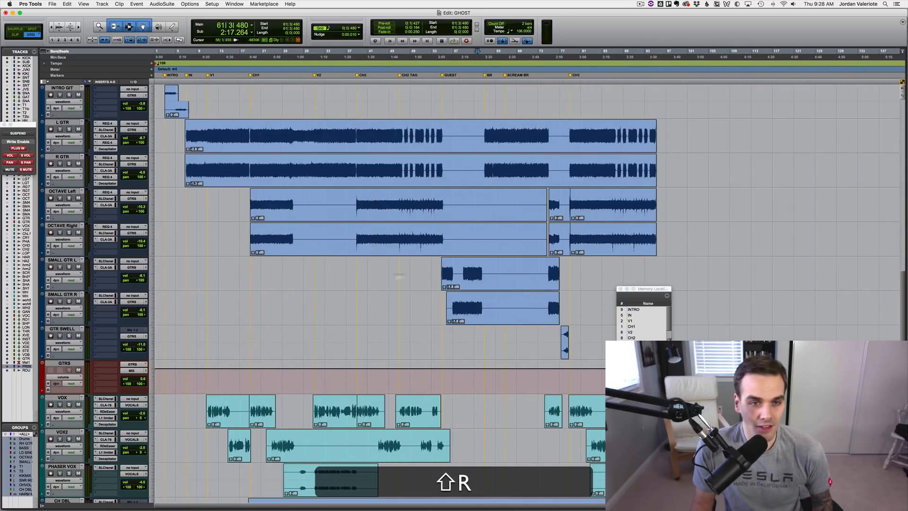
Inspect the song's opening bars ahead of the octave guitar clips at several timeline zoom levels
click(179, 220)
key(t)
key(t)
key(t)
key(t)
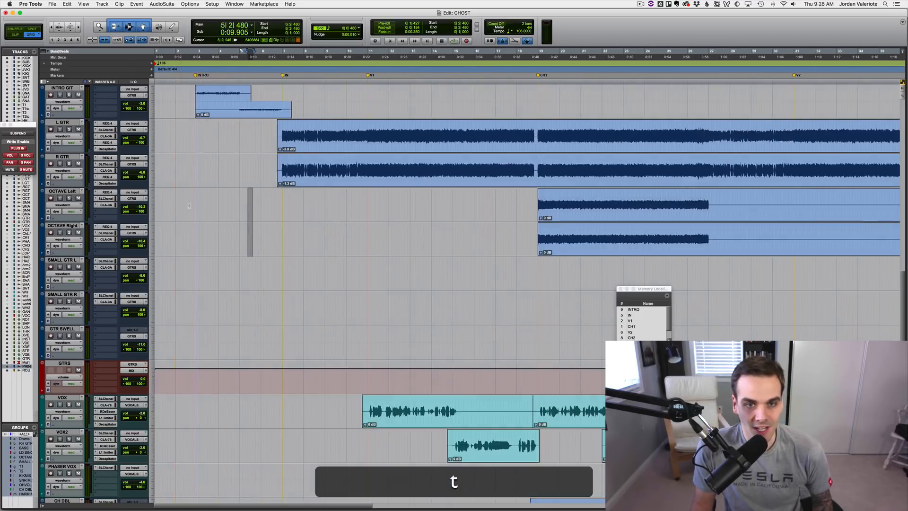
click(336, 231)
key(r)
key(r)
key(r)
key(r)
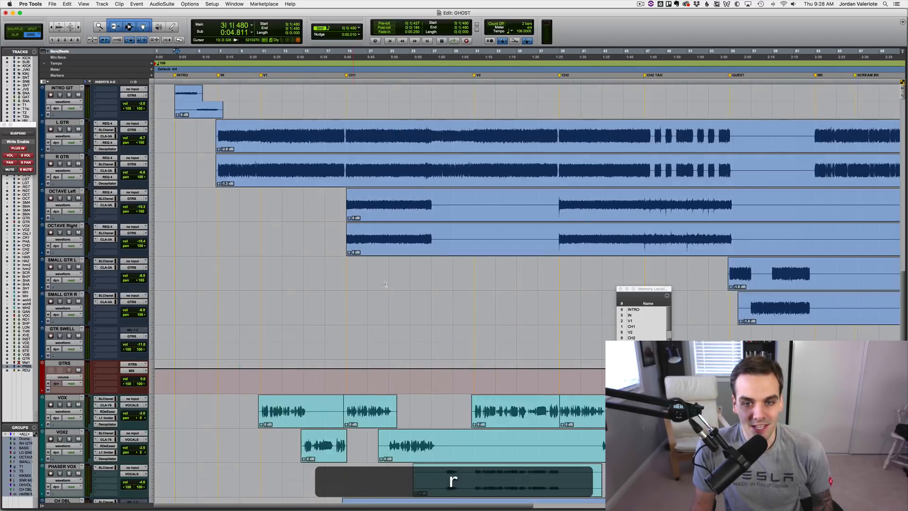
key(t)
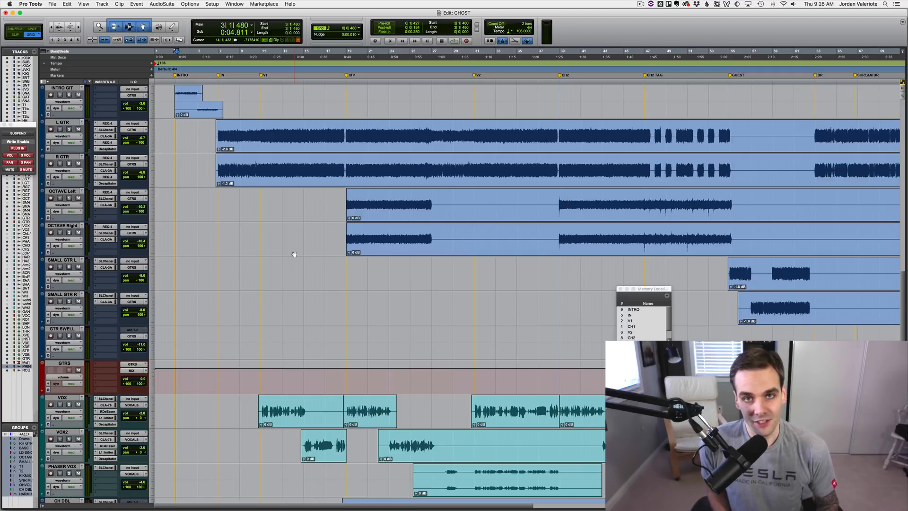
key(r)
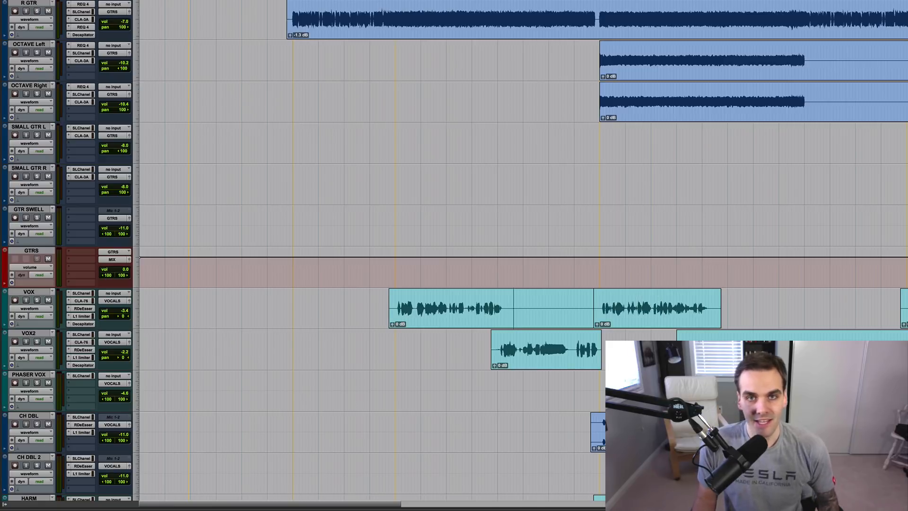
Select the first VOX clip, zoom in on its start and switch to Slip edit mode
click(477, 322)
key(t)
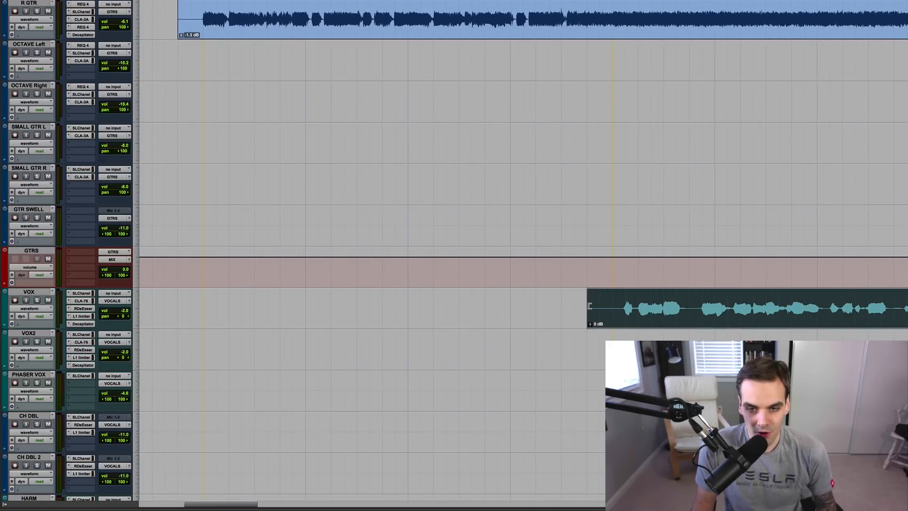
key(F2)
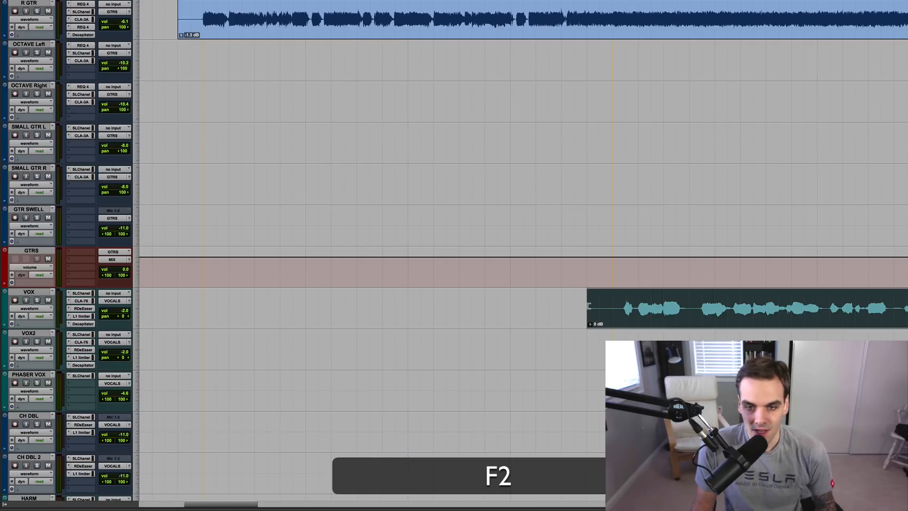
Try trimming the first VOX clip's start edge to just before its first phrase, and undo the trim
drag(589, 306, 616, 302)
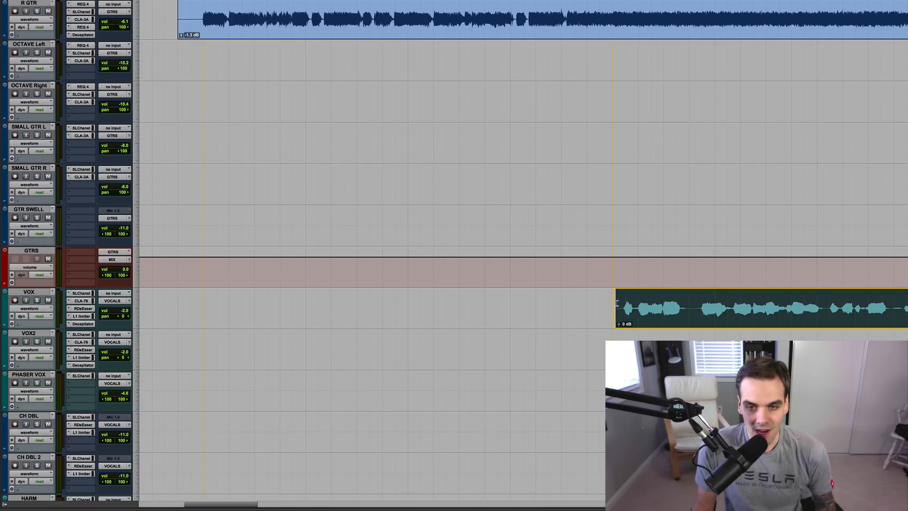
key(z)
scroll(582, 320, right, 3)
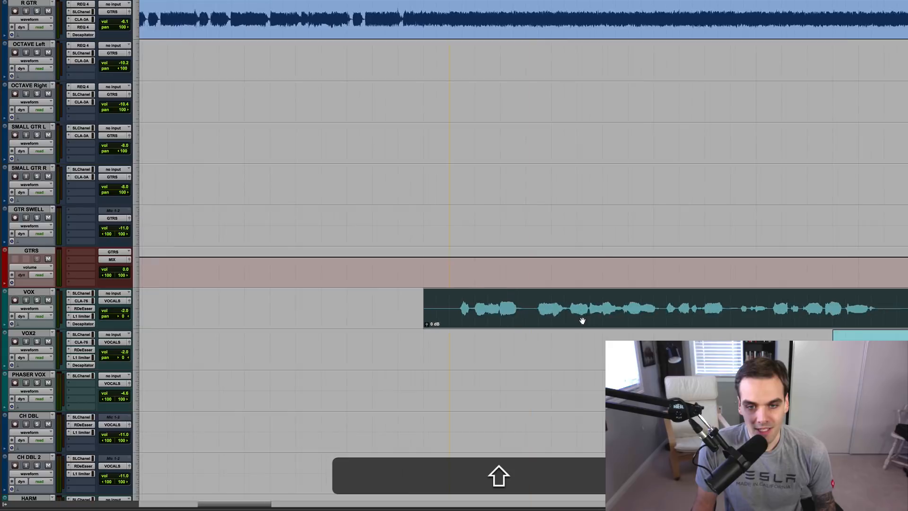
Try trimming the first VOX clip's start to a cursor placed right before its second phrase, and undo the trim
scroll(582, 321, right, 2)
click(365, 297)
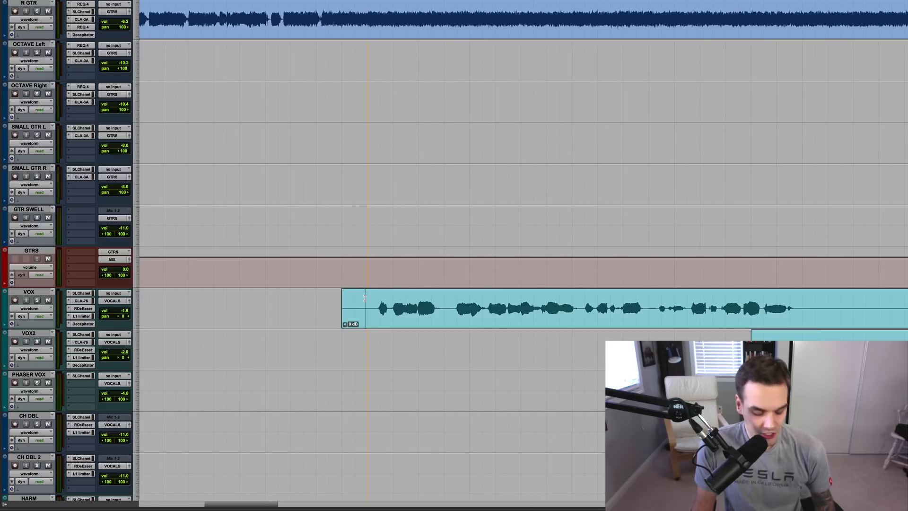
click(373, 298)
click(440, 299)
key(a)
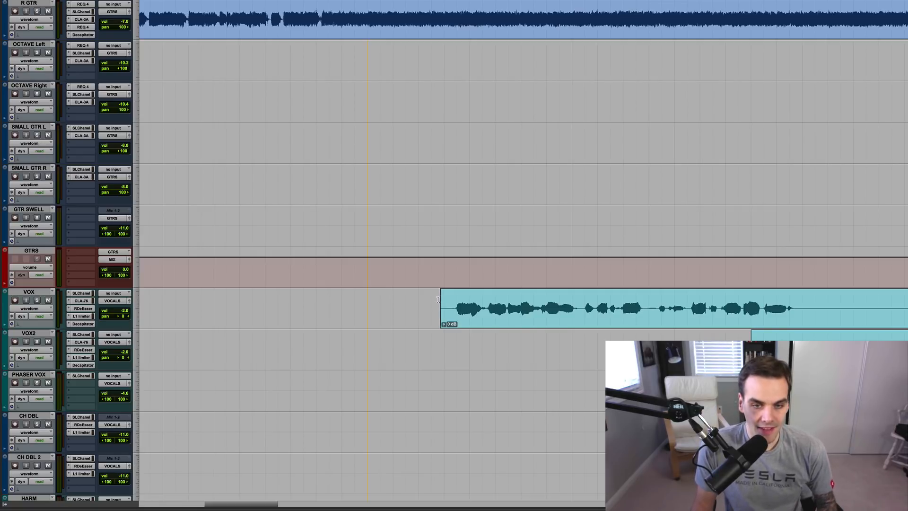
key(z)
key(r)
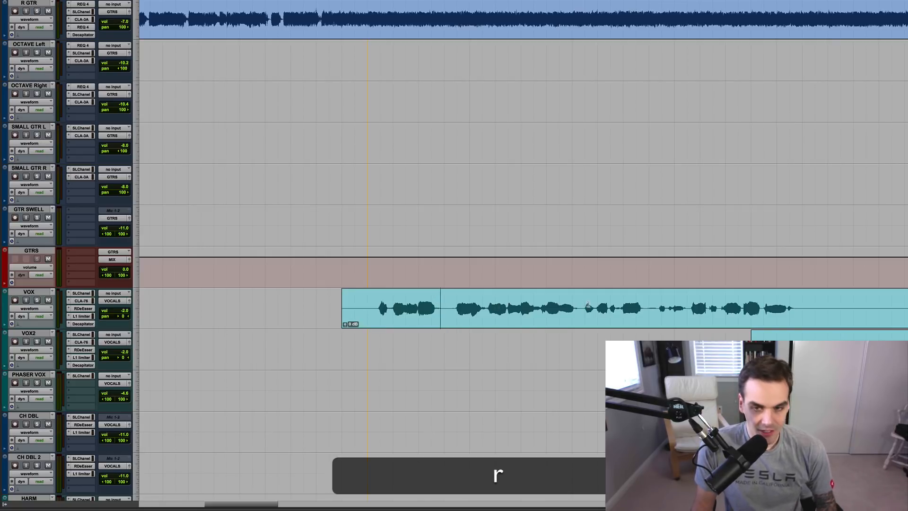
Try trimming the first VOX clip's end to the cursor after its last phrase and its start before the second phrase, undoing each trim
scroll(512, 318, right, 3)
click(473, 305)
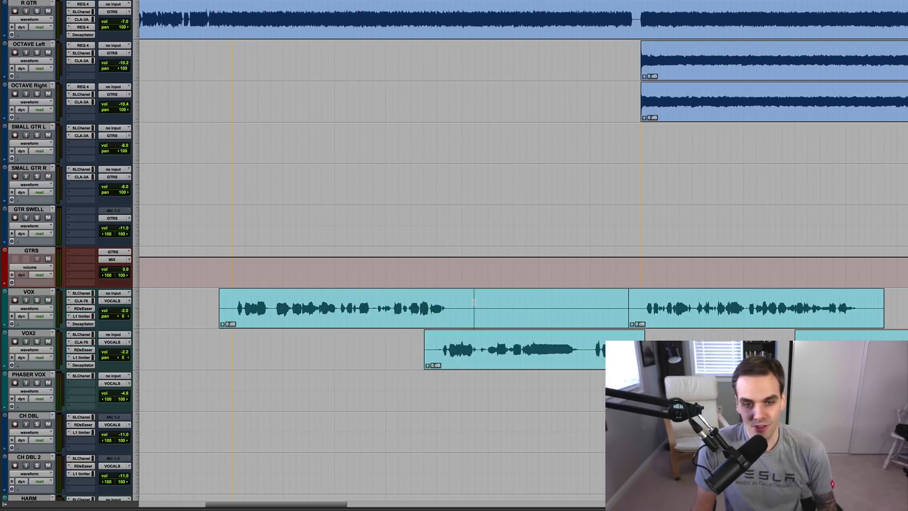
key(s)
key(z)
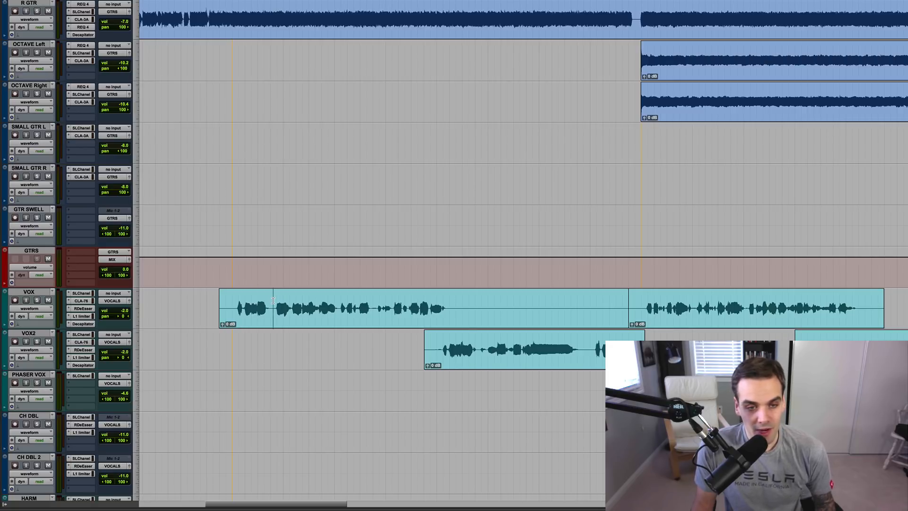
key(a)
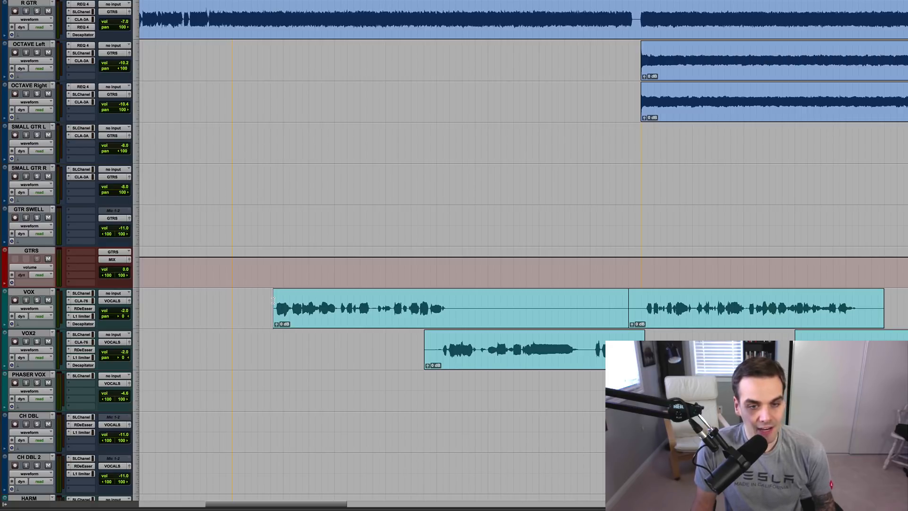
key(z)
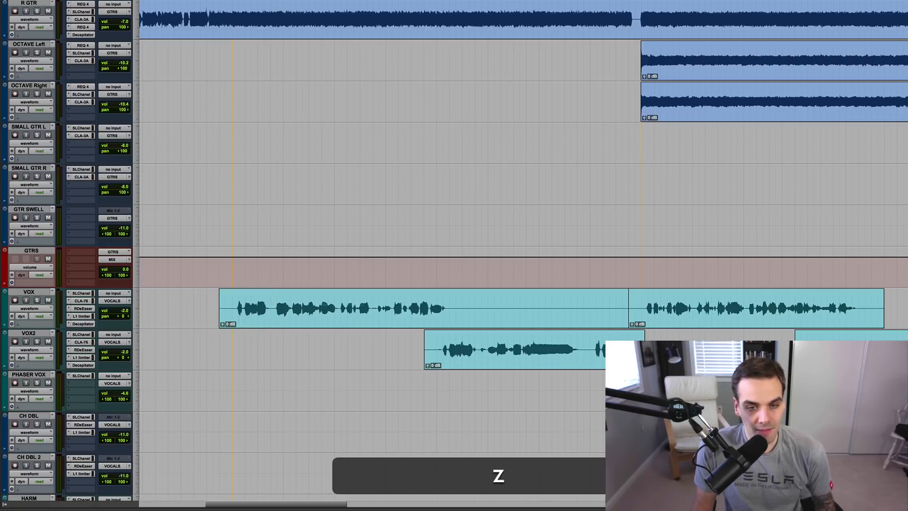
Try trimming the first VOX clip's end after its last phrase, once to the cursor and once by moving its edge, undoing both trims
click(452, 302)
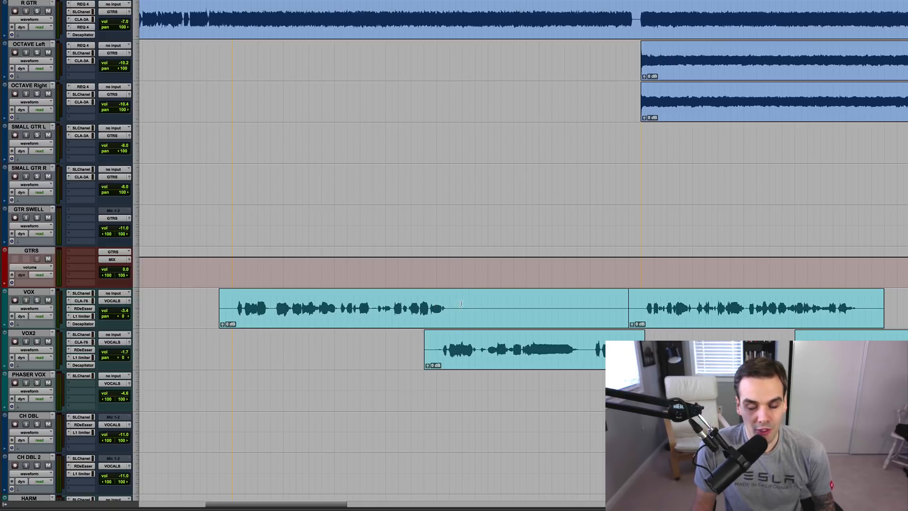
key(s)
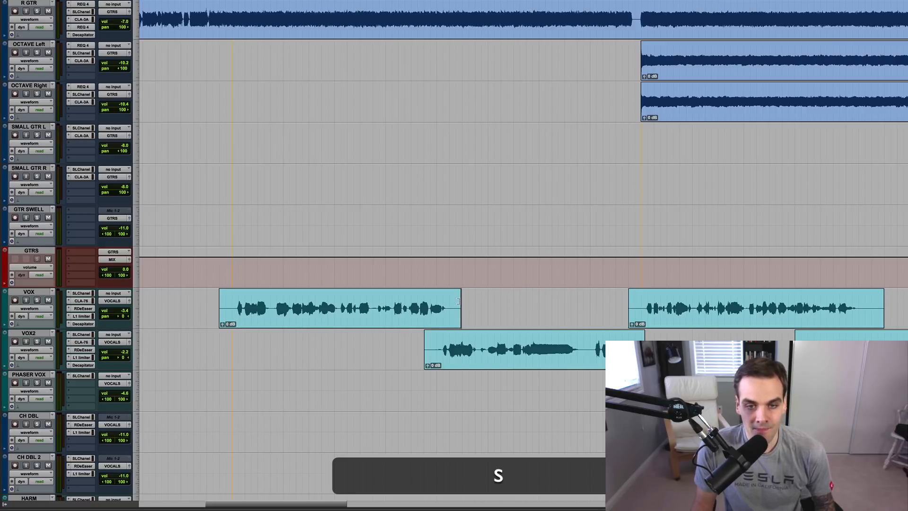
key(z)
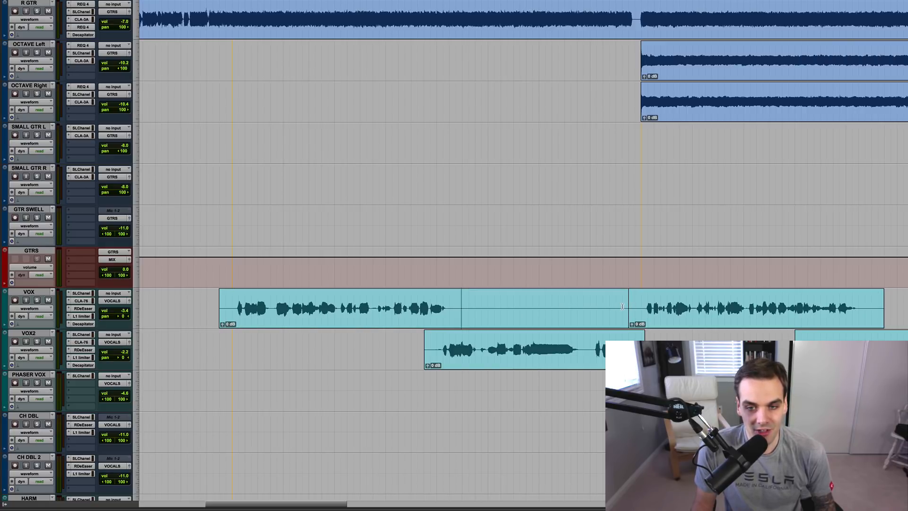
drag(625, 305, 466, 310)
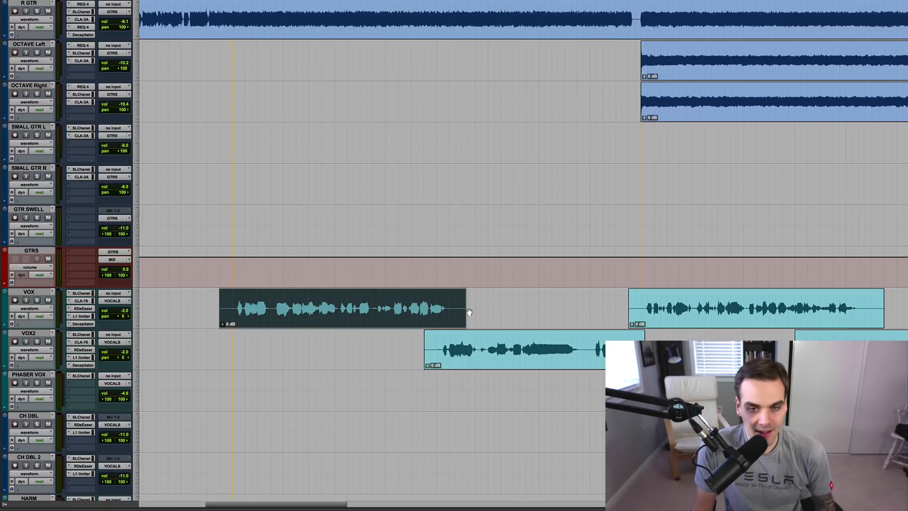
key(z)
Try trimming the first VOX clip's start to the cursor just ahead of its first phrase, and undo the trim
click(247, 297)
key(t)
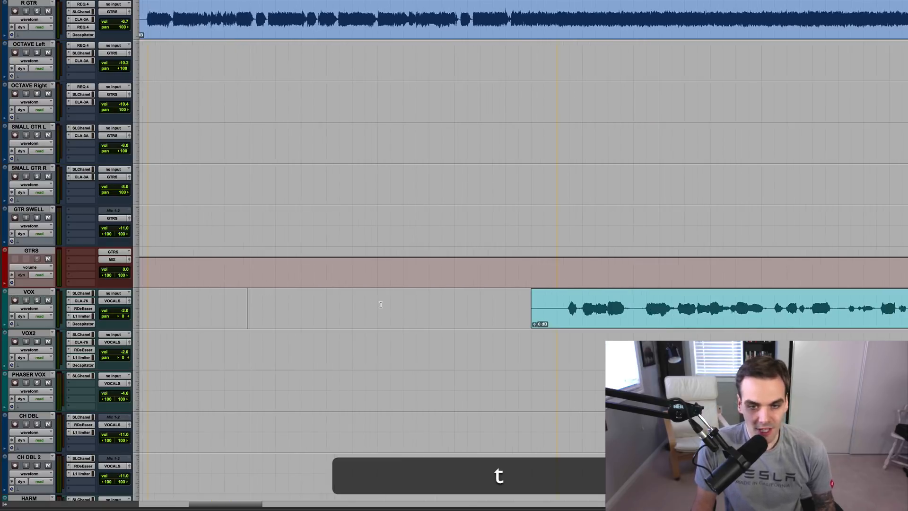
key(shift+t)
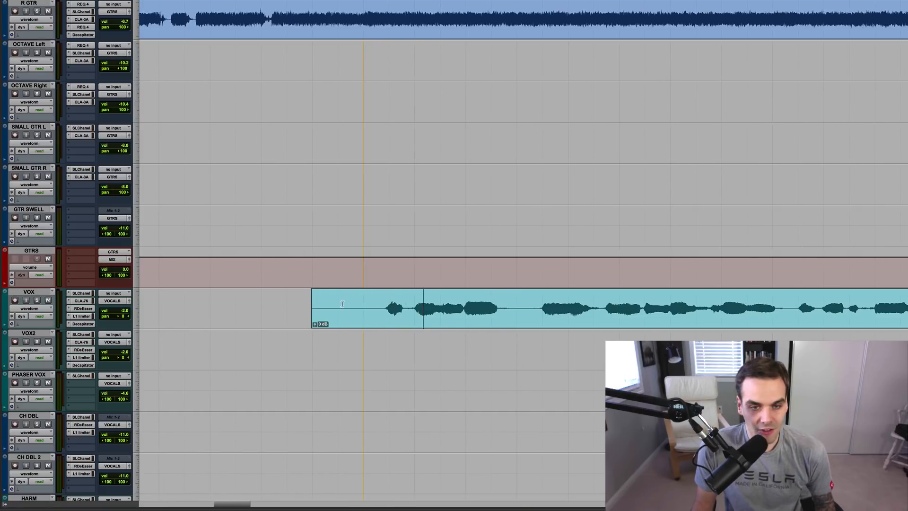
key(a)
key(z)
key(r)
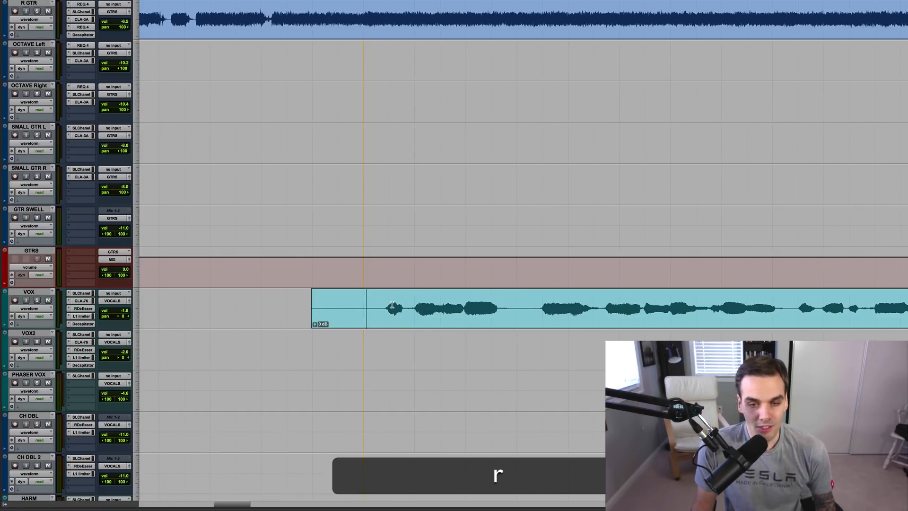
Try a fade-in from the first VOX clip's start to the cursor just before the first phrase, and undo it
scroll(466, 318, right, 10)
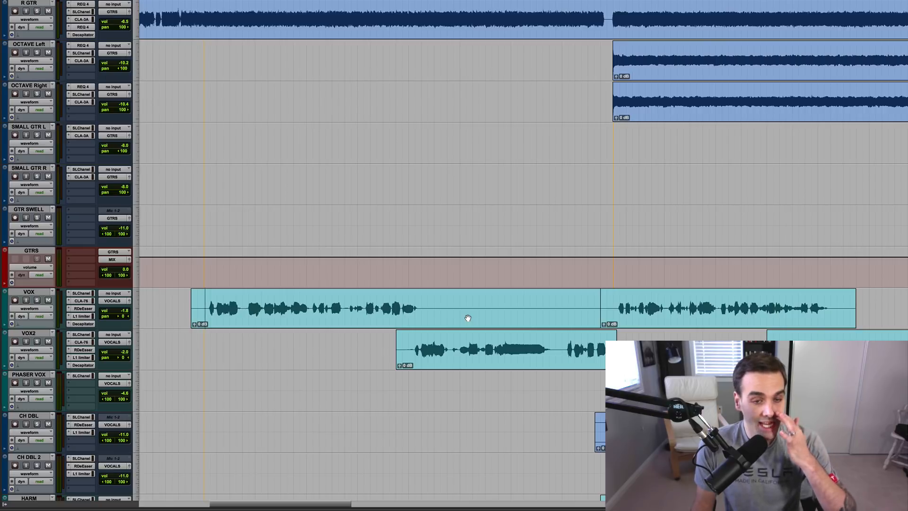
click(305, 319)
key(t)
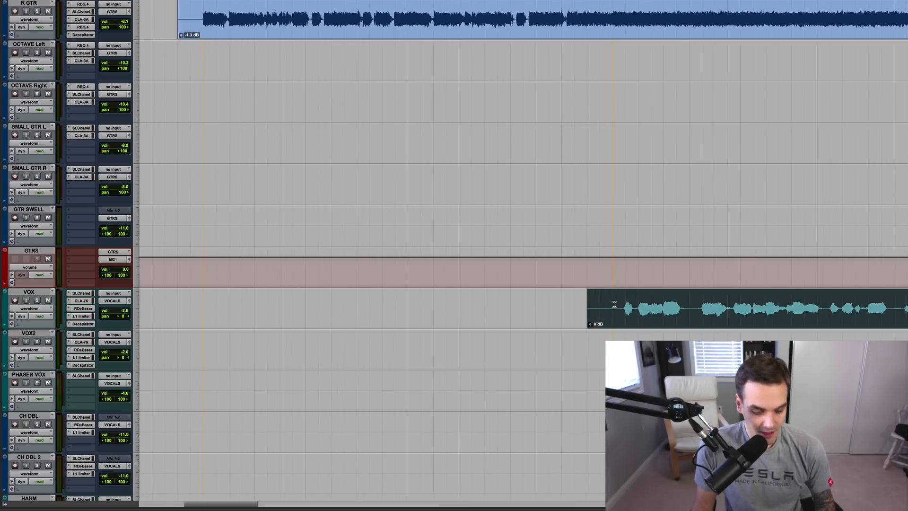
key(d)
key(z)
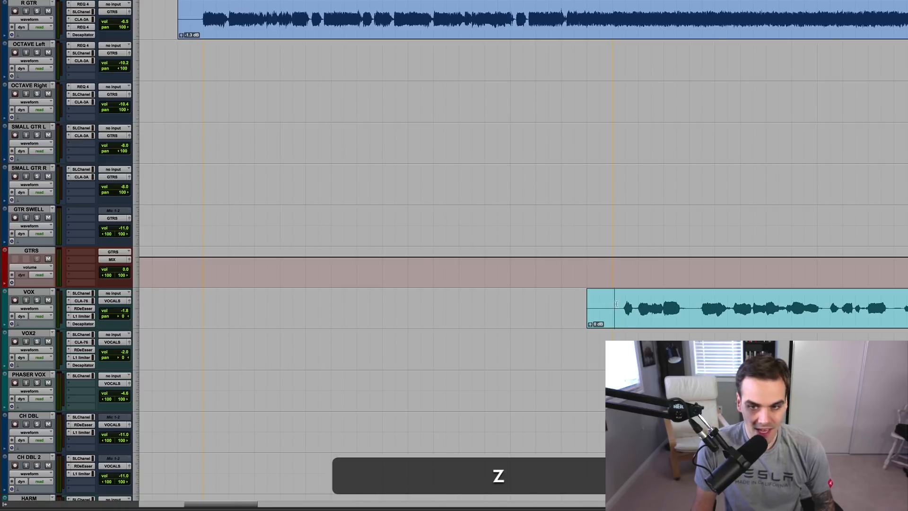
Try a fade-out on the first VOX clip from a cursor placed after its last phrase, and undo it
key(shift+z)
key(shift+g)
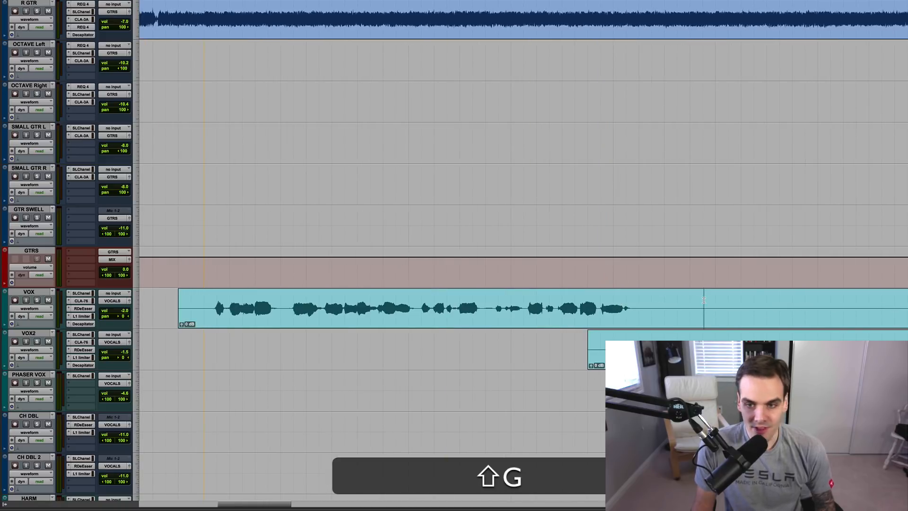
key(g)
key(z)
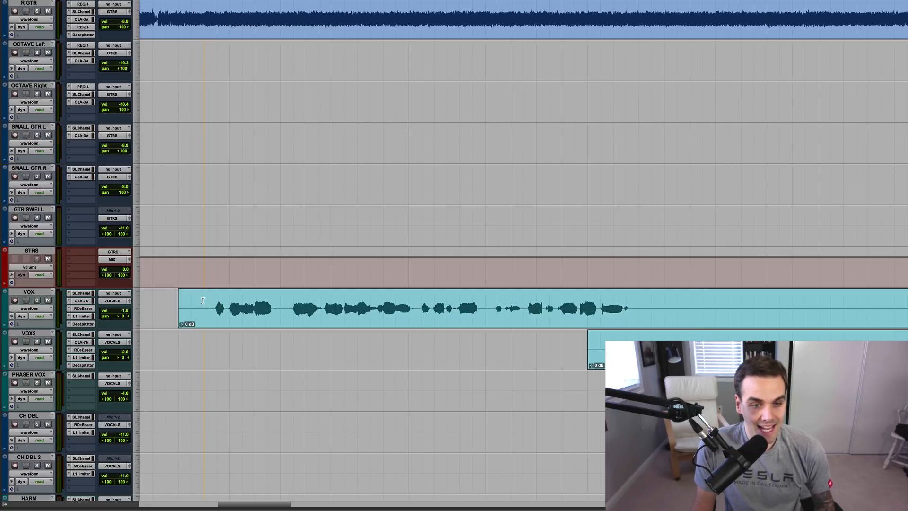
Add a fade-in from the first VOX clip's start to the cursor just before the first phrase
key(d)
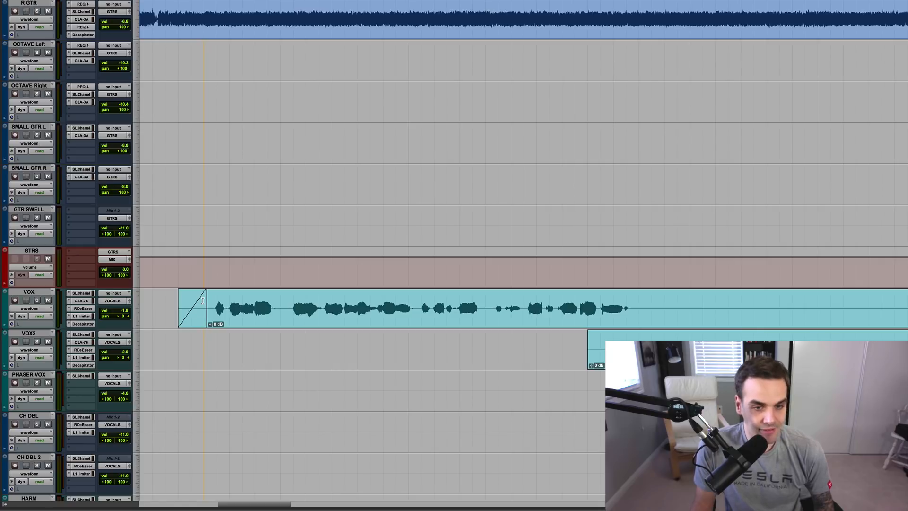
Undo the fade-in on the first VOX clip, and try a fade-out from a cursor after its last phrase, undoing that too
key(z)
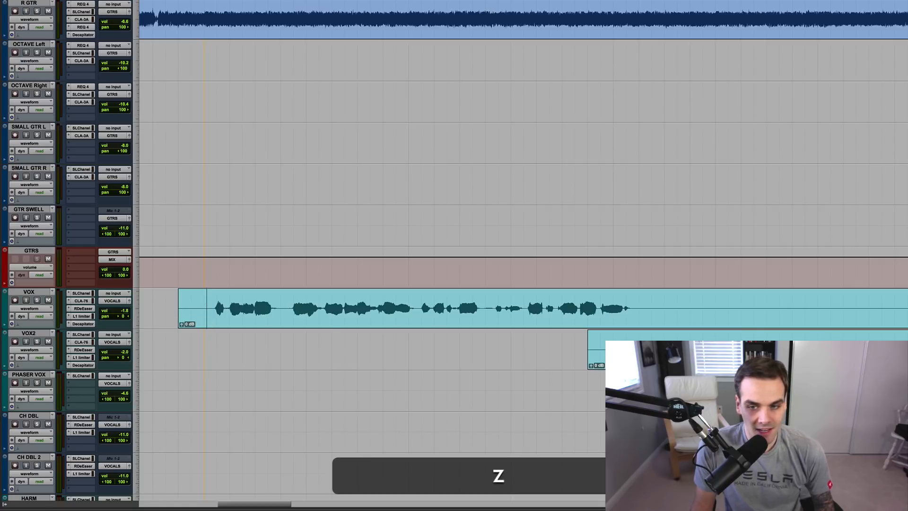
click(671, 299)
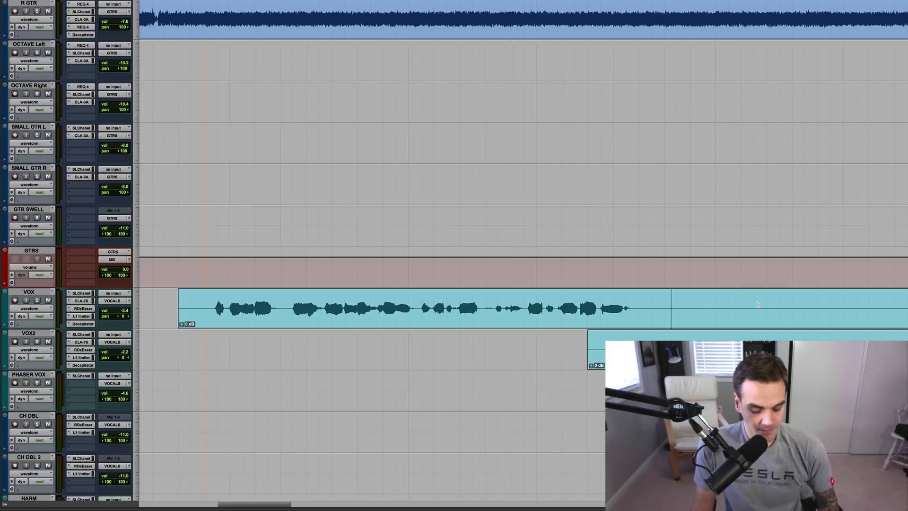
key(g)
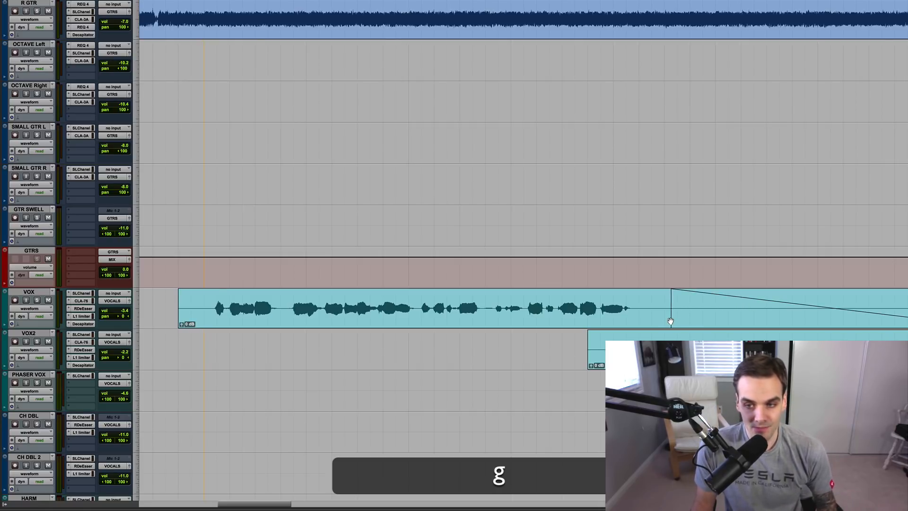
key(z)
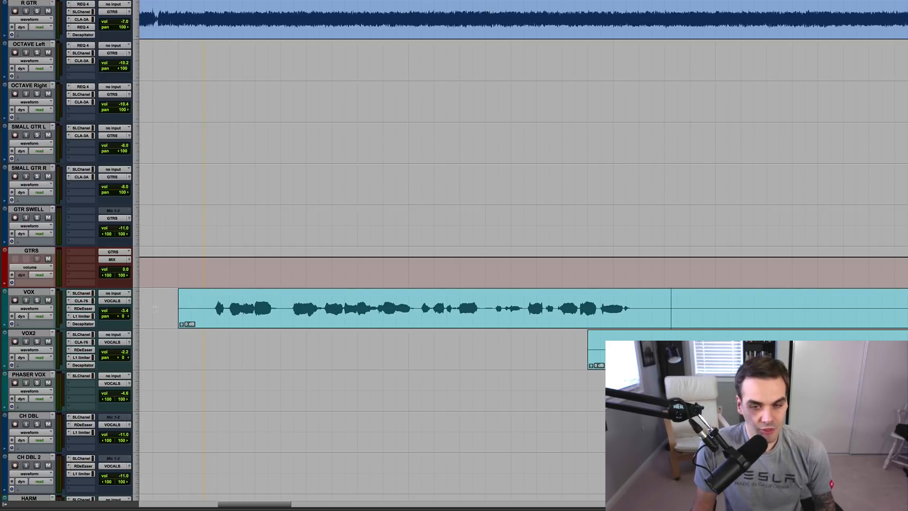
Trim the first VOX clip's start to just before its first phrase and add a short fade-in there
click(202, 301)
key(a)
key(d)
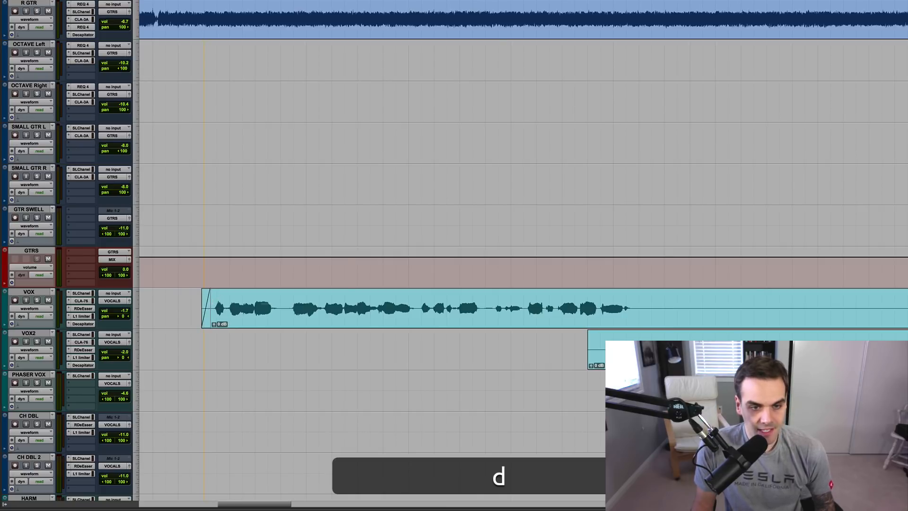
Trim the first VOX clip's end to just after its last phrase and add a short fade-out
click(644, 299)
key(s)
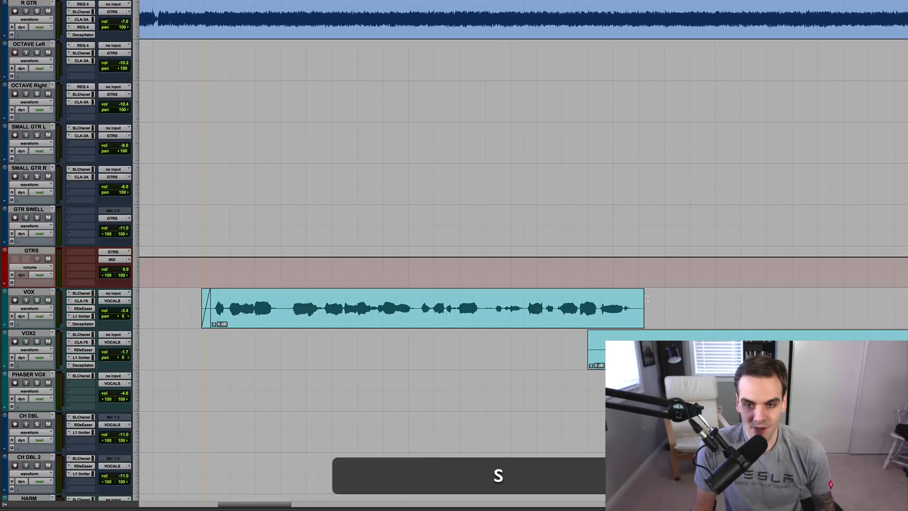
click(633, 300)
key(g)
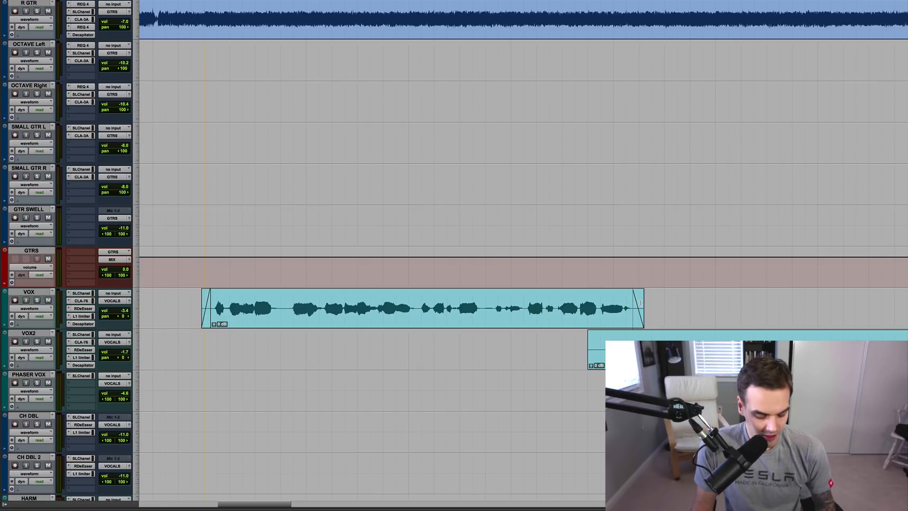
Try trimming the end of the first VOX clip to the cursor at and inside its fade-out, undoing each trim
key(s)
key(z)
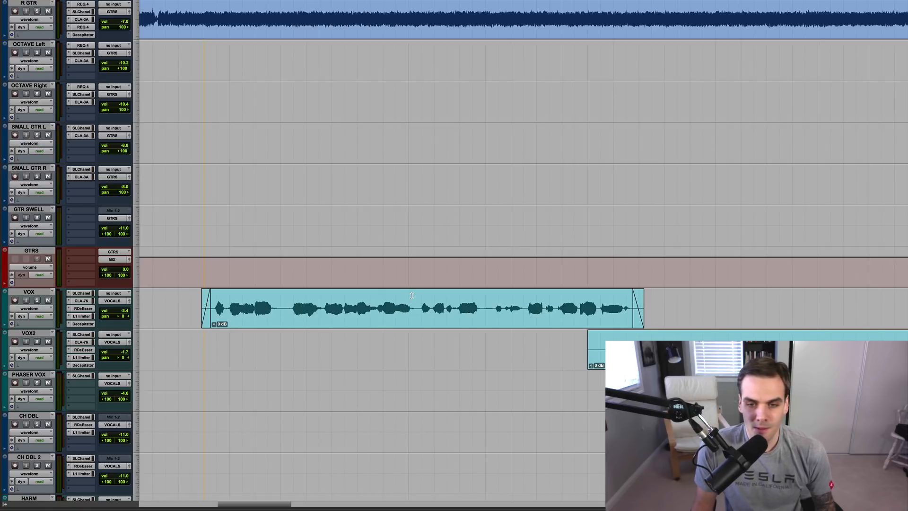
key(t)
key(t)
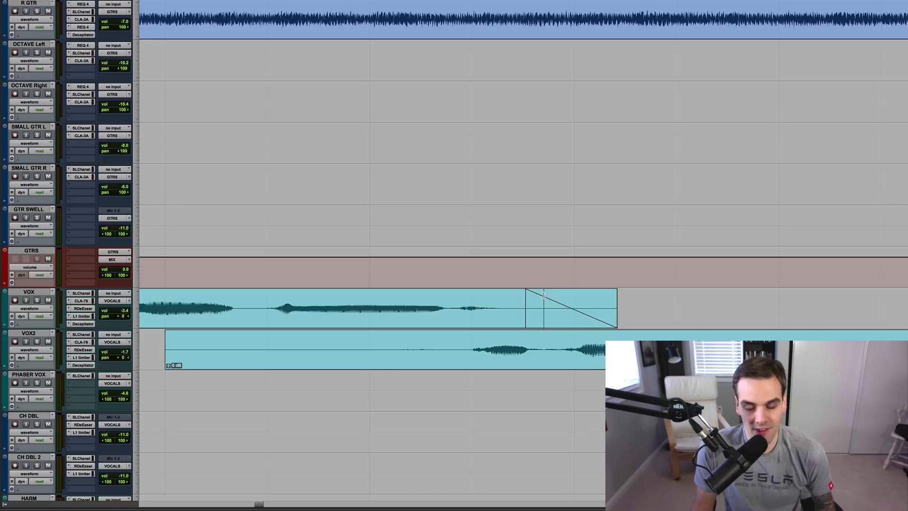
key(s)
key(z)
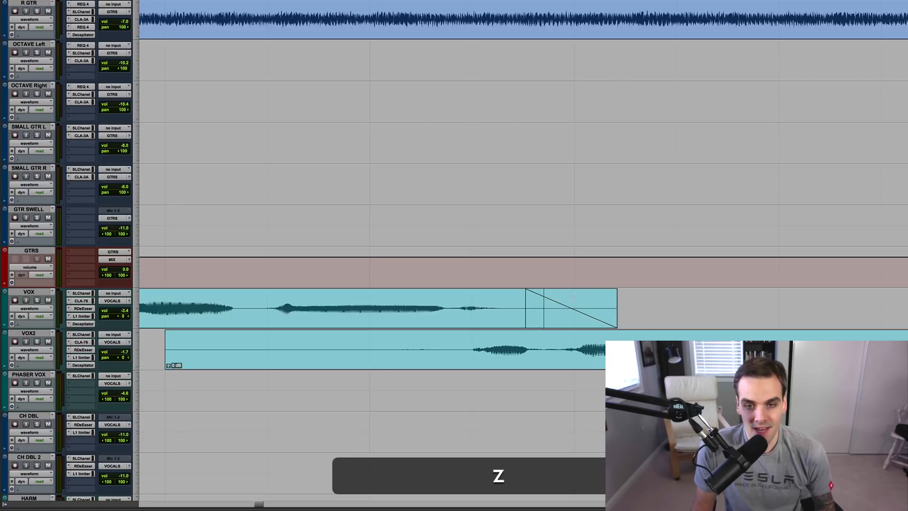
Try trimming the fade-out's start and end to cursor positions inside the fade, undoing each trim
key(a)
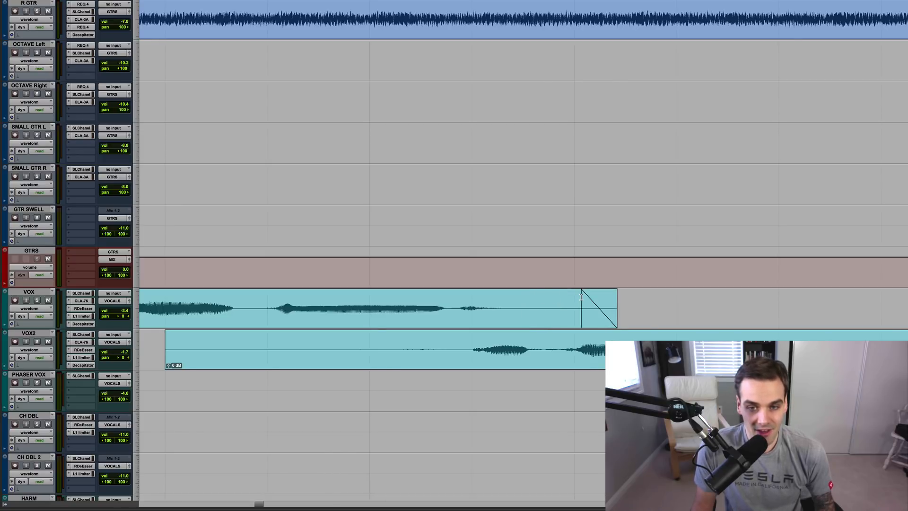
key(z)
key(a)
key(z)
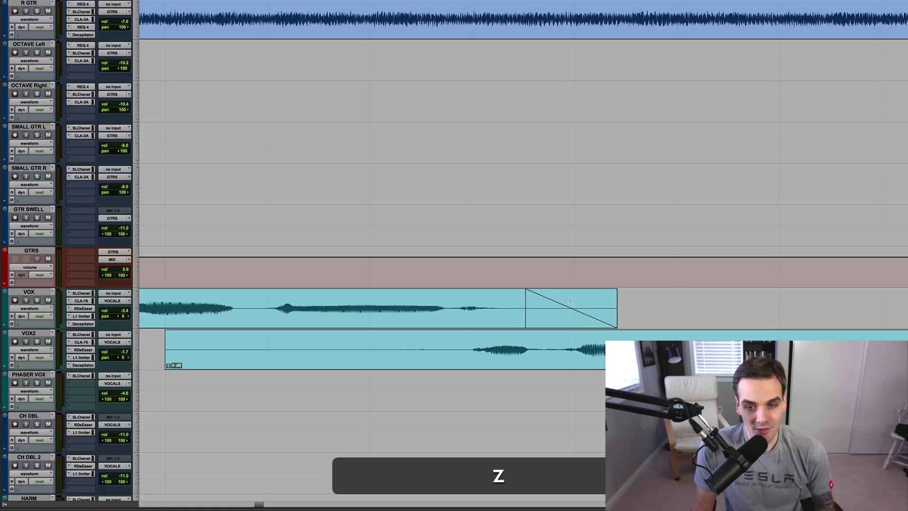
click(570, 300)
drag(557, 301, 600, 301)
click(579, 301)
key(a)
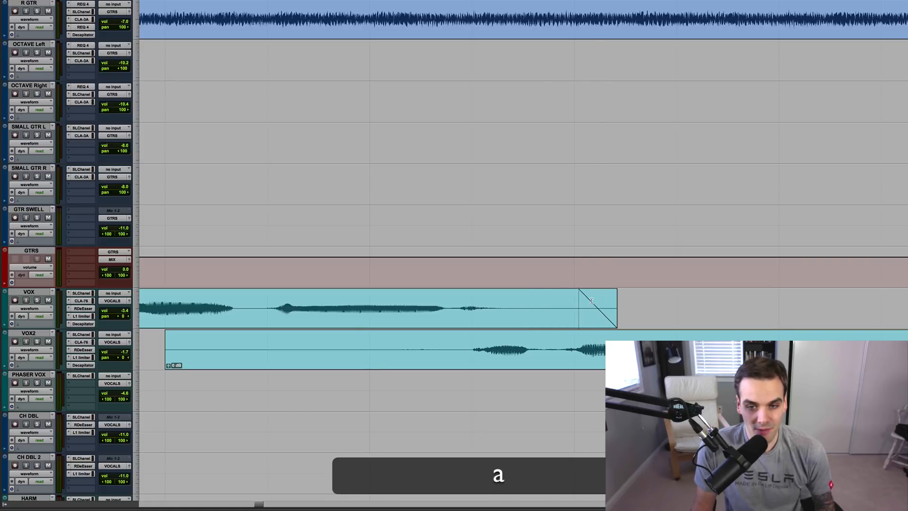
key(z)
key(s)
key(z)
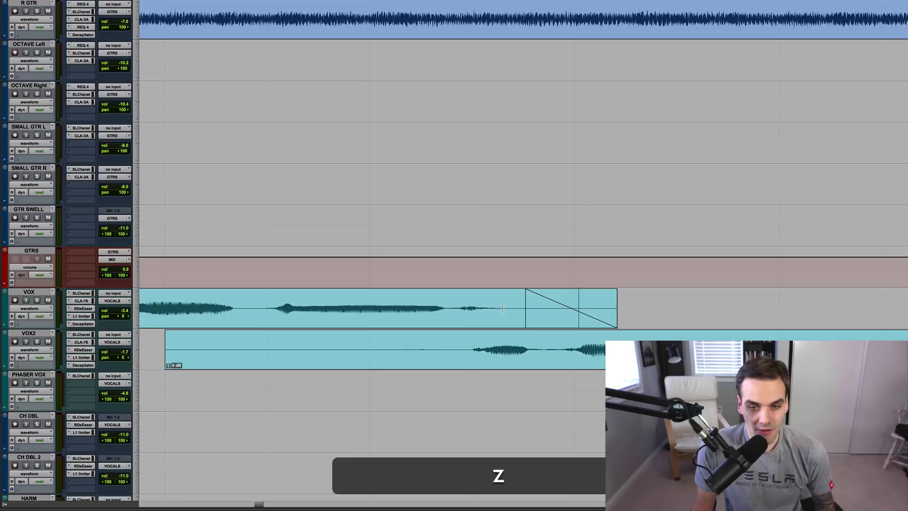
Try splitting the first VOX clip at cursors in the gaps around a mid-clip phrase, undoing each split
key(r)
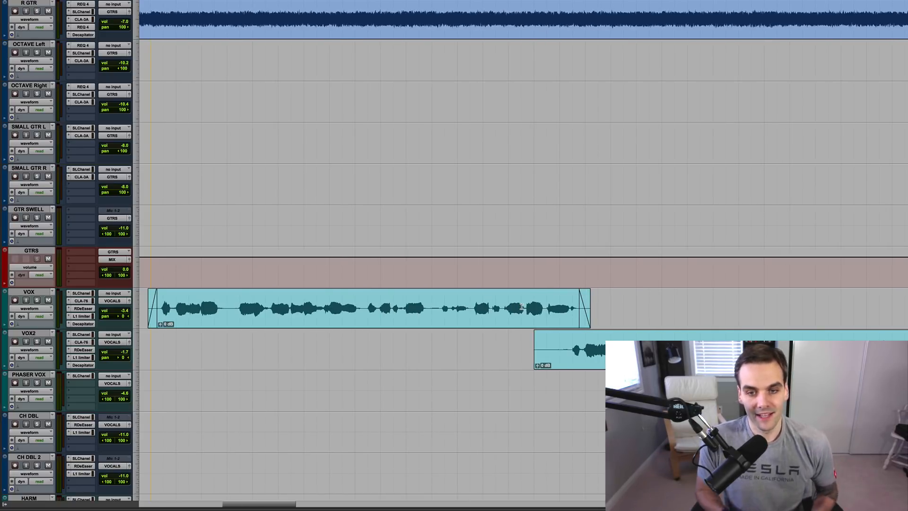
key(r)
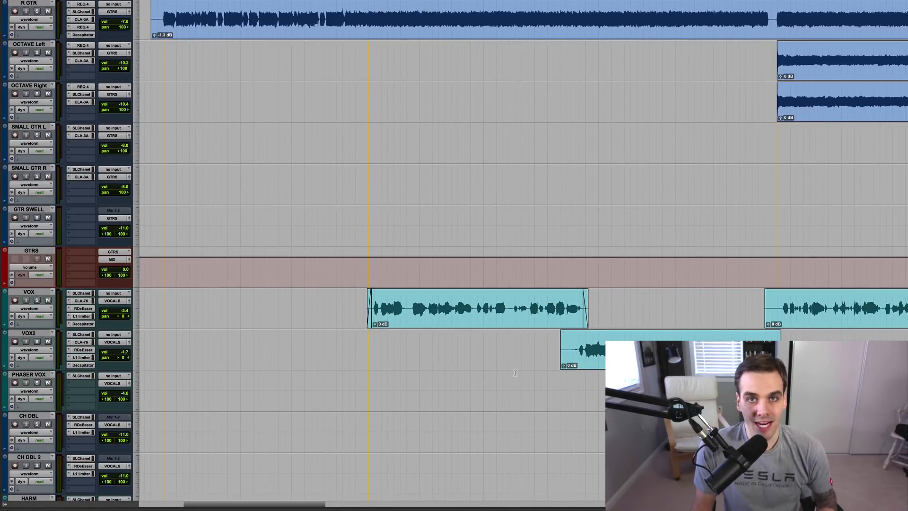
click(420, 306)
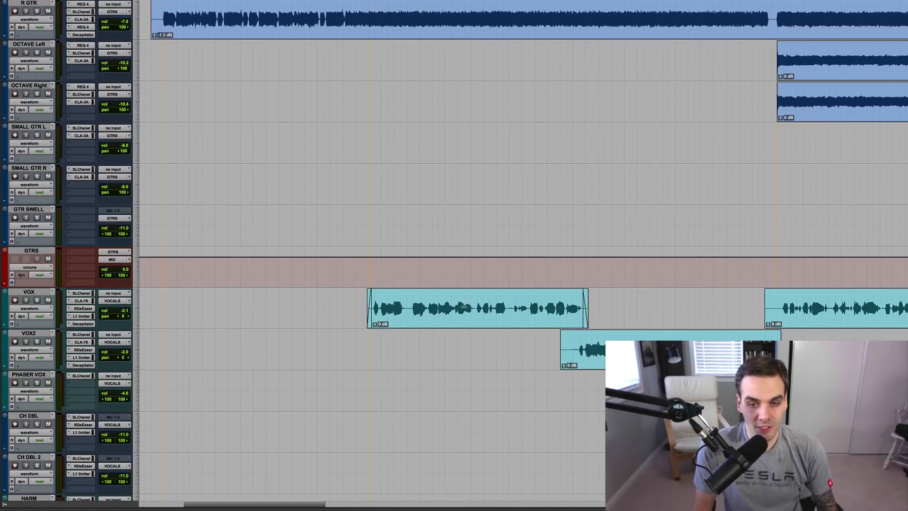
key(t)
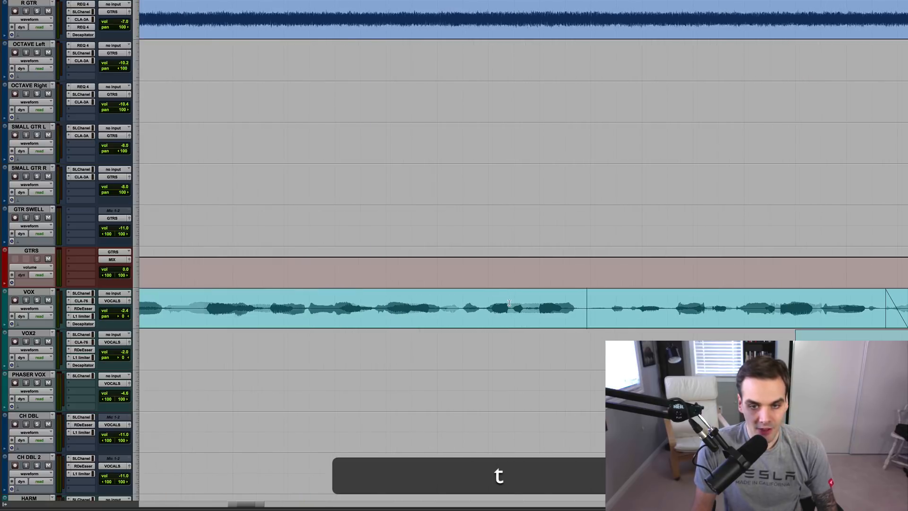
key(b)
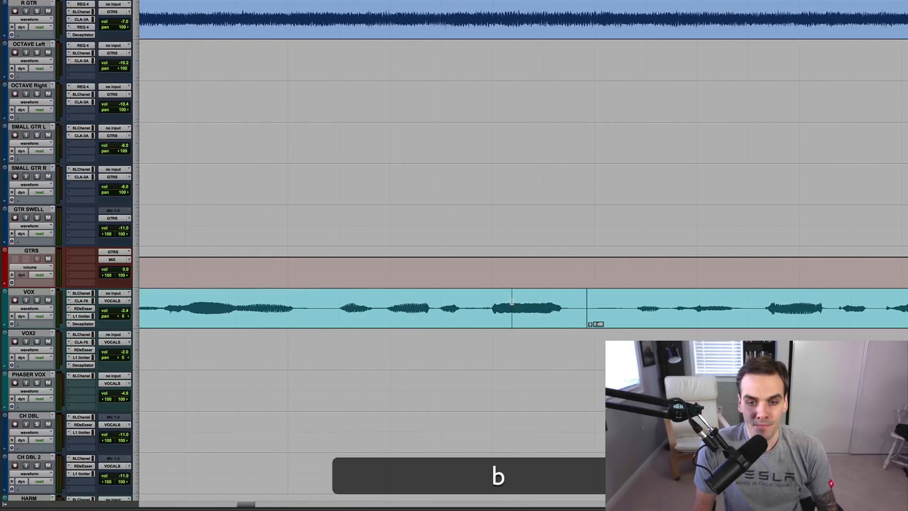
key(z)
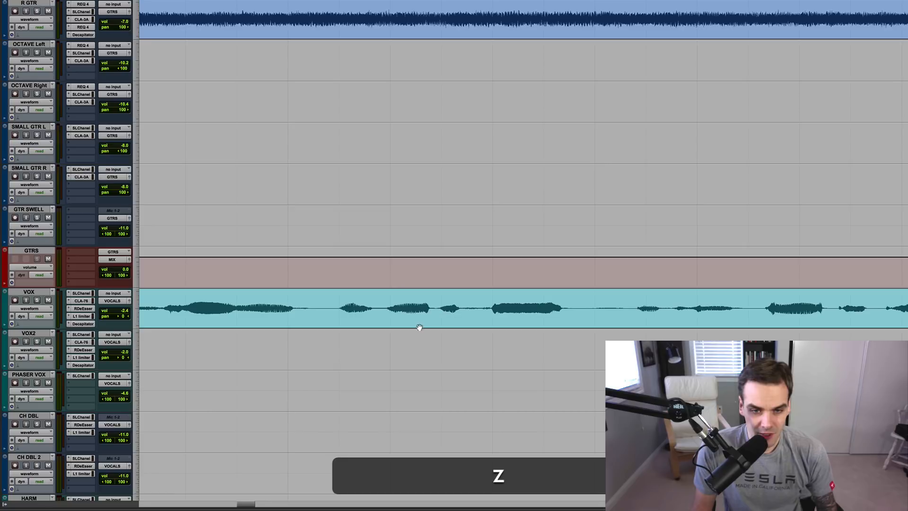
click(328, 297)
key(b)
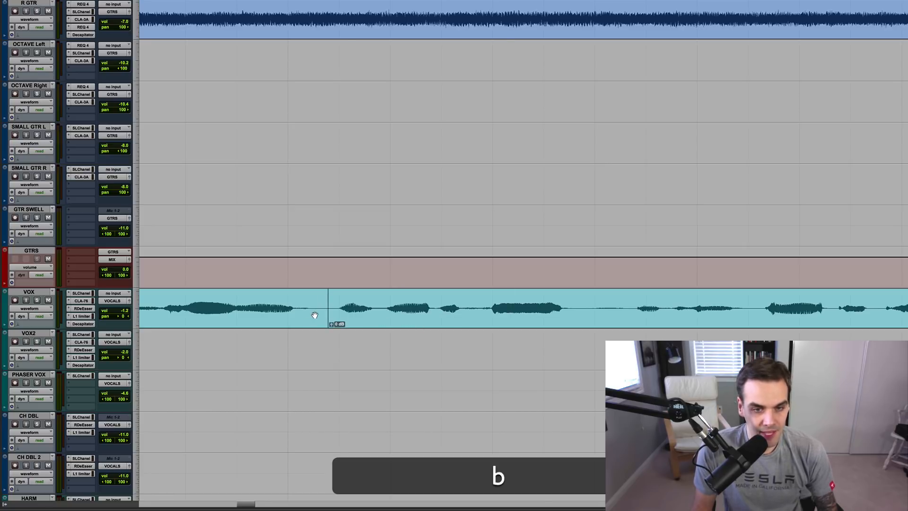
key(z)
Try separating the selected mid-clip phrase of the first VOX clip into its own clip, and undo it
drag(326, 301, 596, 299)
key(b)
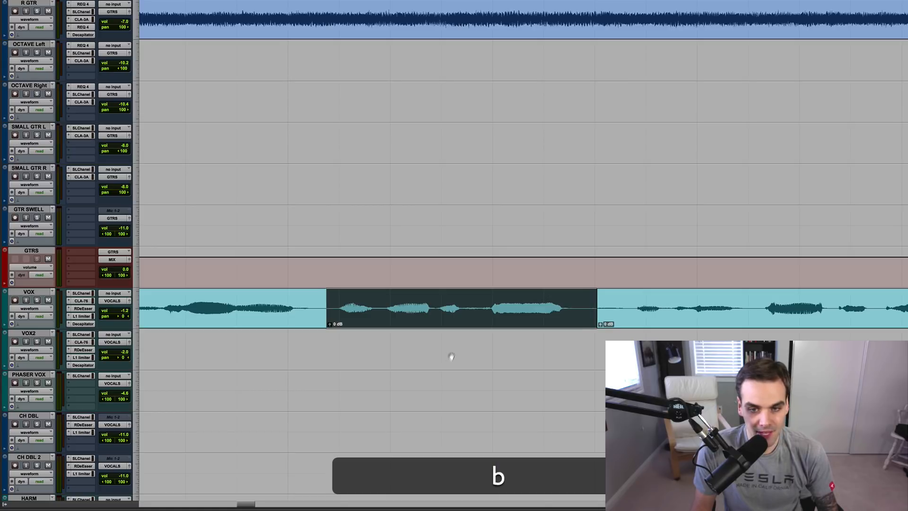
click(451, 348)
key(z)
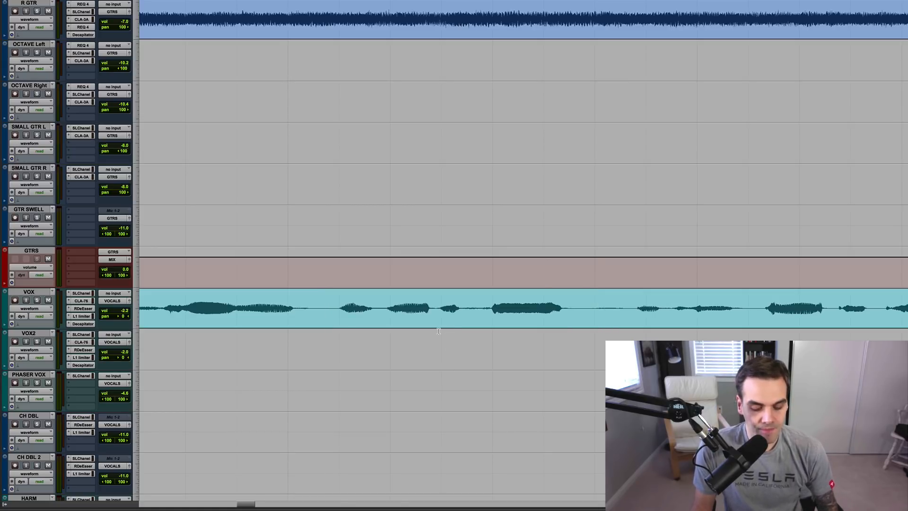
Split the first VOX clip at the cursor just before the mid-clip phrase, undo it, and split there again
click(330, 297)
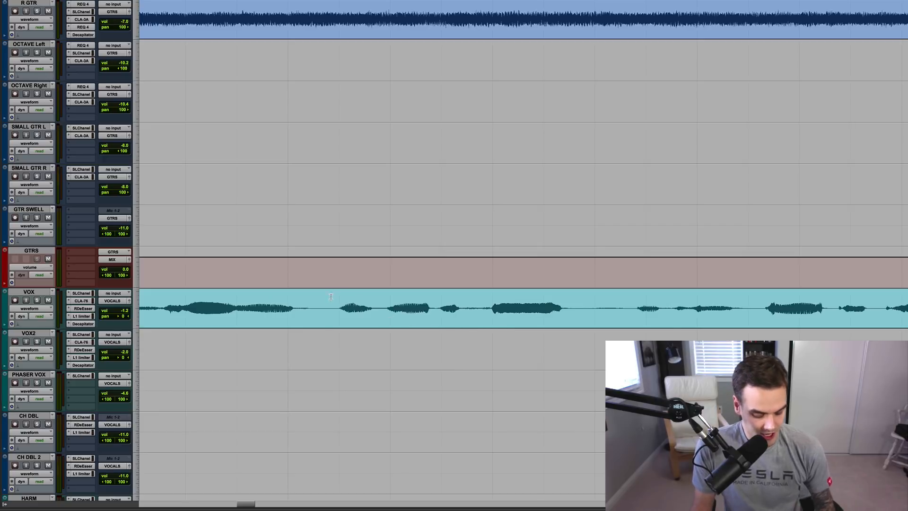
key(b)
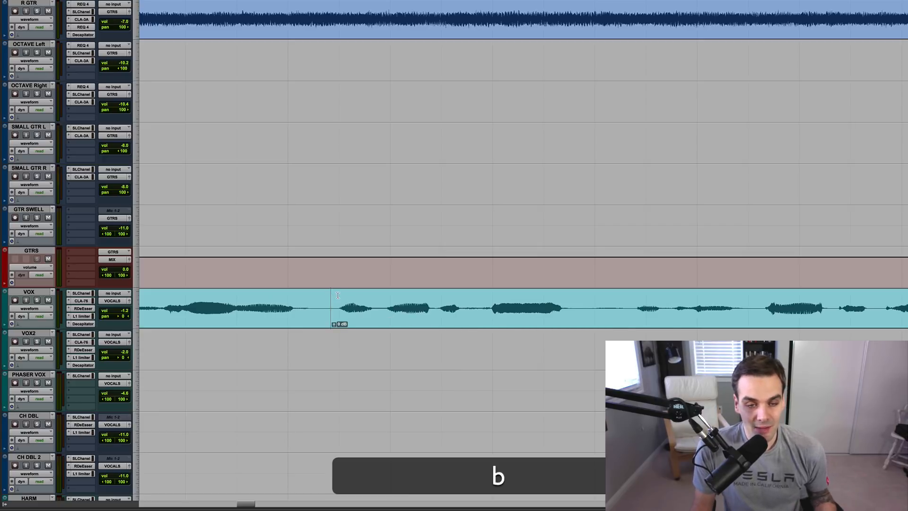
key(z)
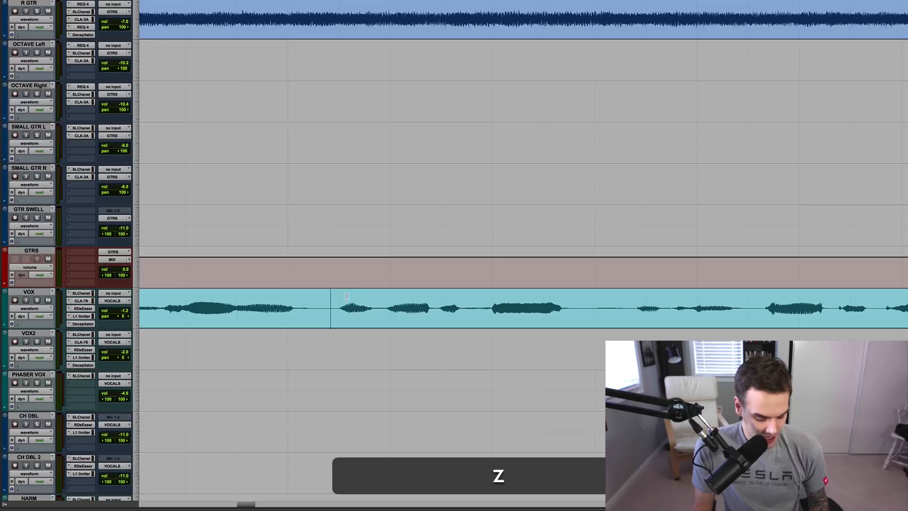
key(b)
key(r)
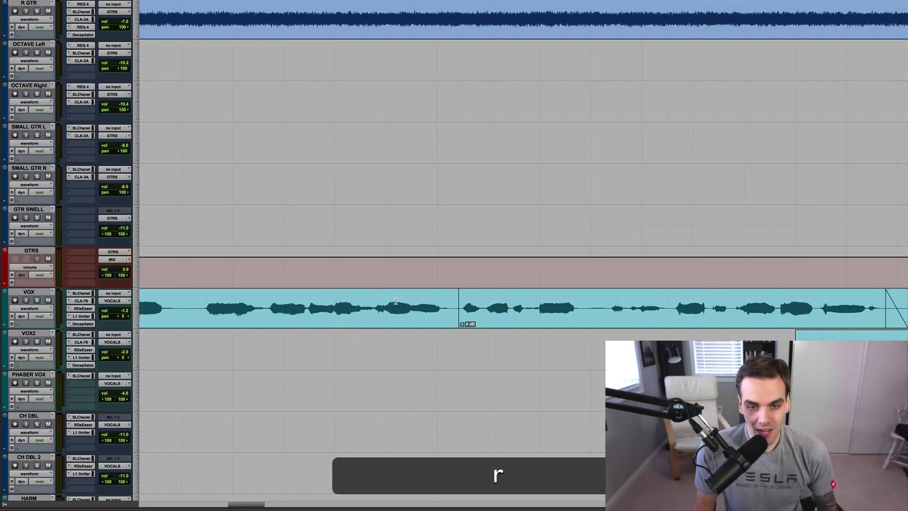
Heal the split in the first VOX clip over a selection spanning it, undo the heal, and heal it again
drag(494, 298, 432, 300)
key(super+h)
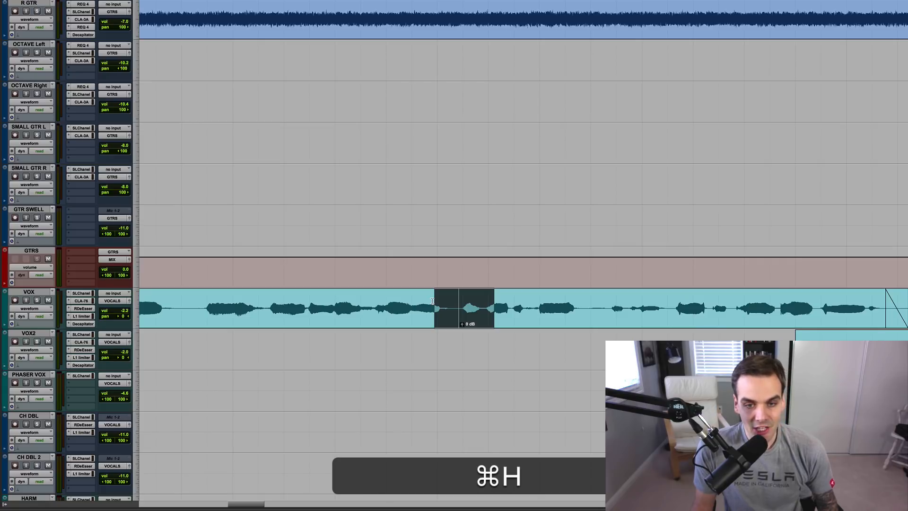
click(431, 299)
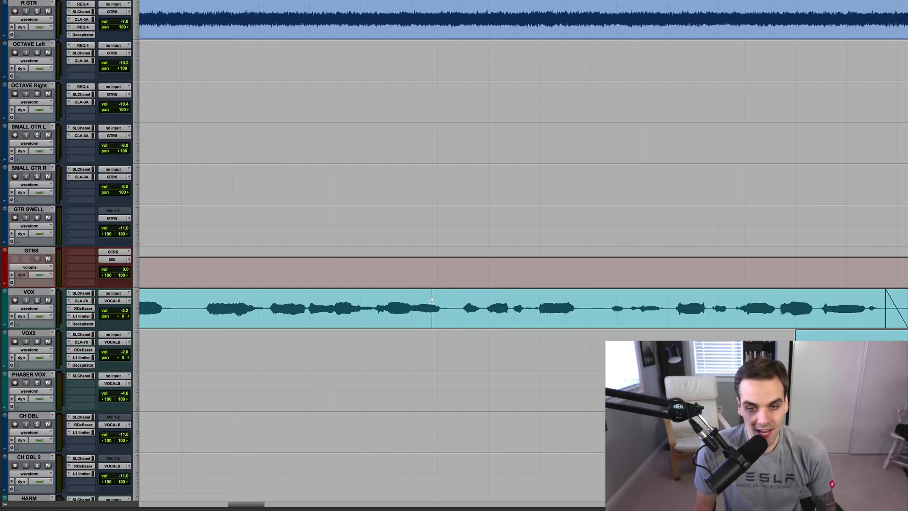
key(super+z)
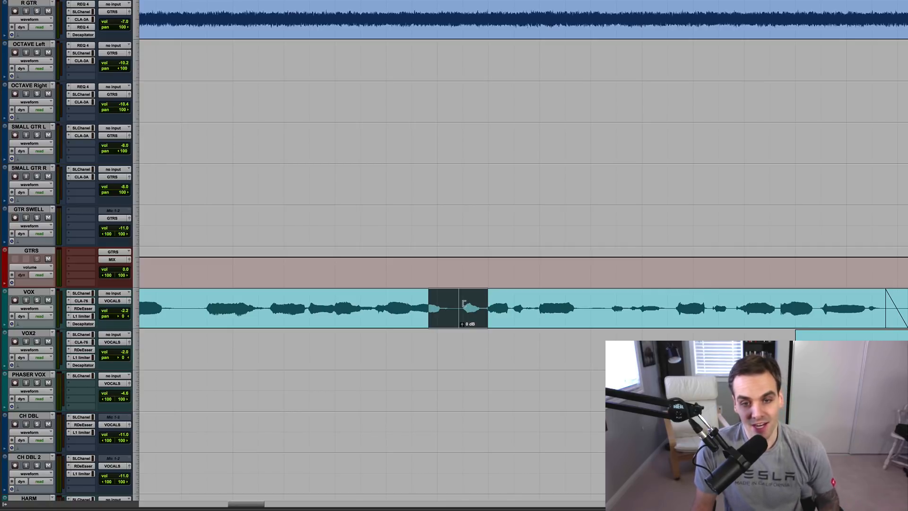
key(super+h)
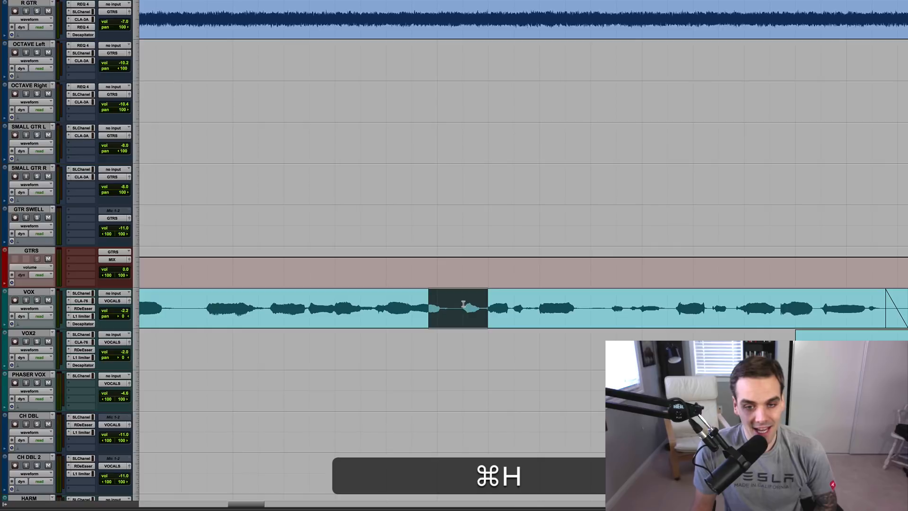
Try separating the mid-clip phrase of the first VOX clip again from a selection around it, and undo the separation
click(457, 304)
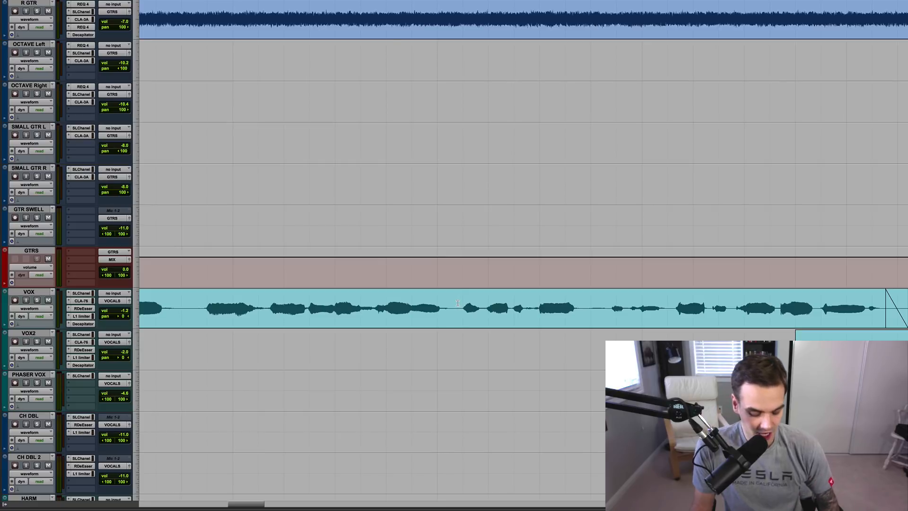
drag(458, 303, 587, 303)
key(b)
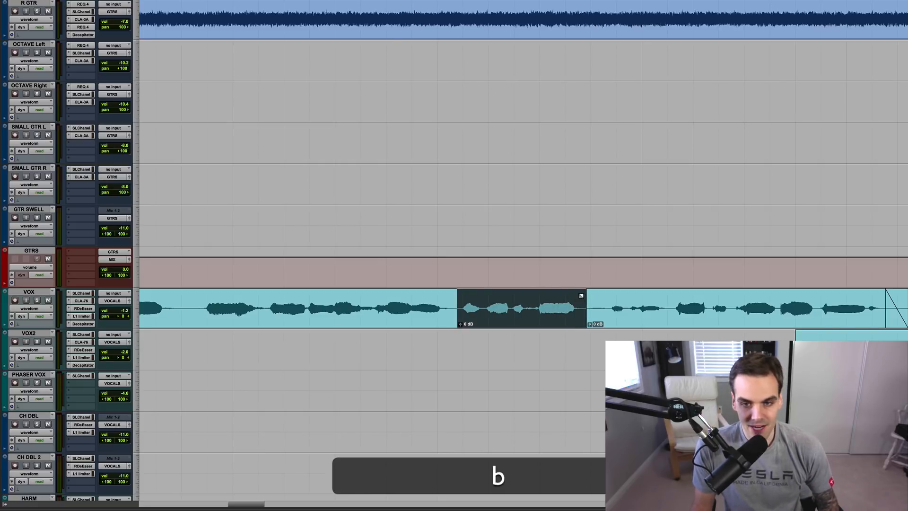
key(super+b)
key(super+z)
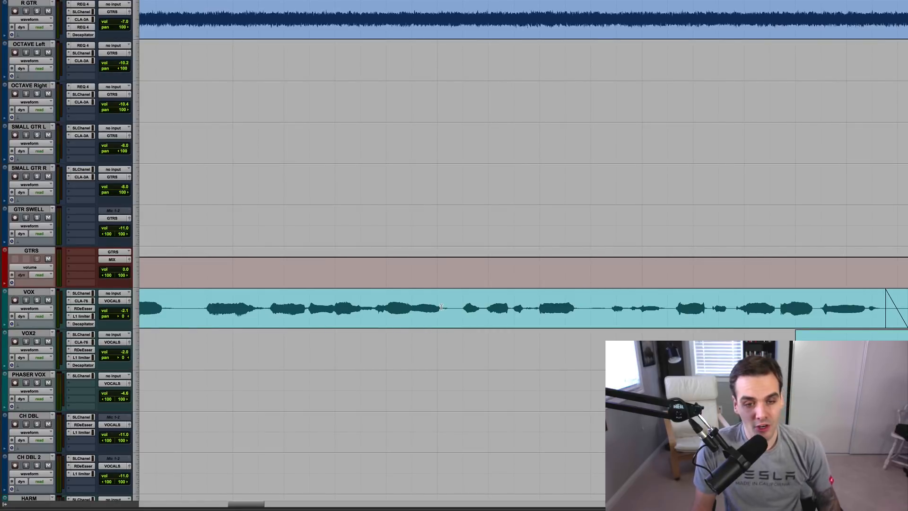
key(r)
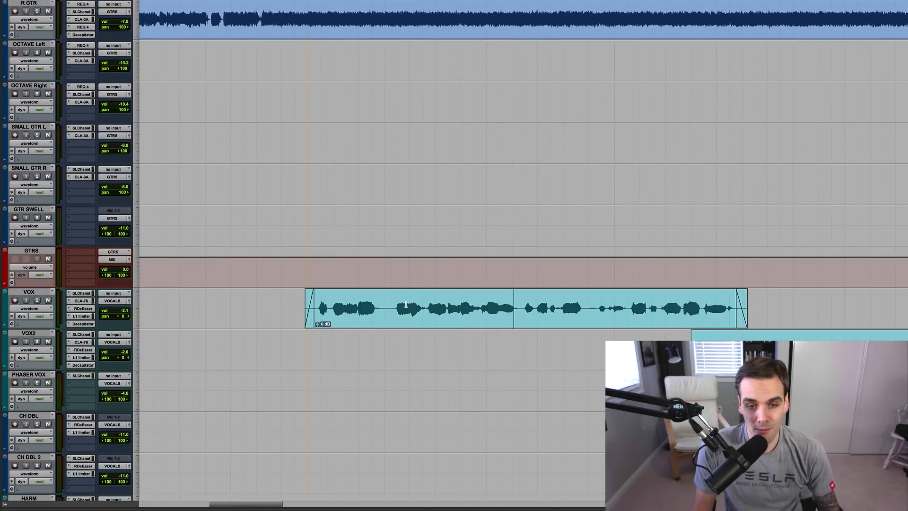
Try trimming the first VOX clip's start, and separately its end, to a cursor placed inside the clip, undoing each trim
click(397, 302)
key(a)
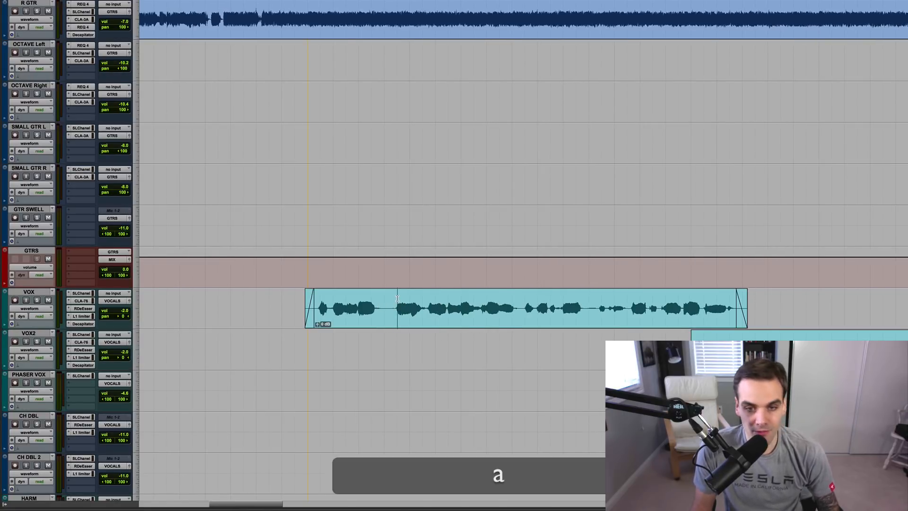
key(z)
click(459, 299)
key(s)
key(z)
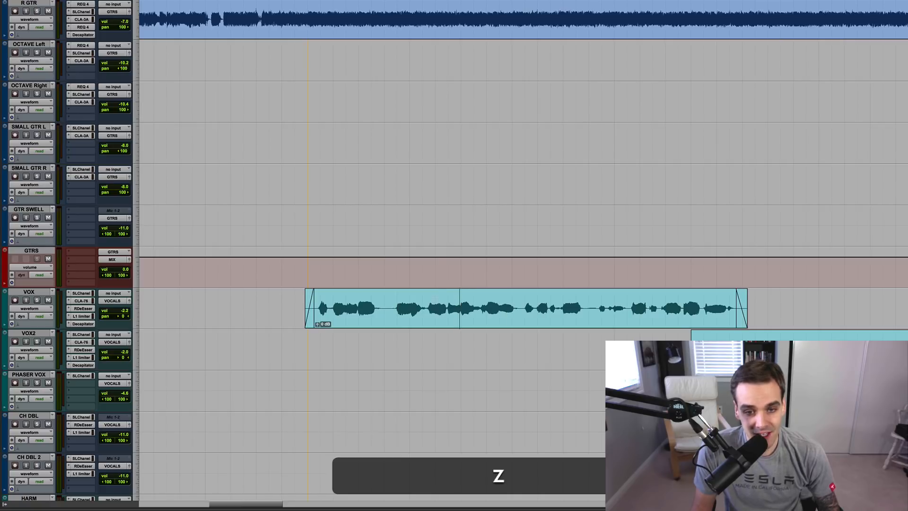
Try trimming the first VOX clip down to the selected mid-clip phrases and to a selection near its end, undoing each trim
drag(388, 299, 588, 300)
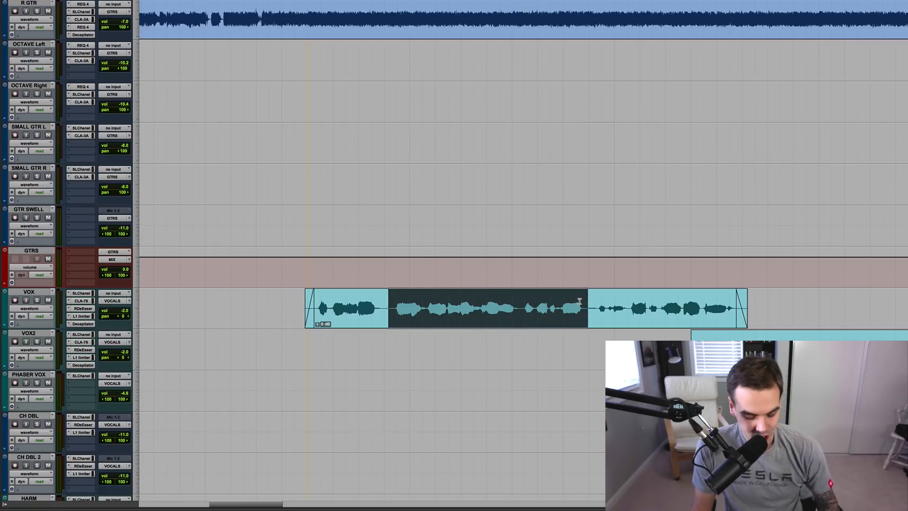
key(super)
key(super+t)
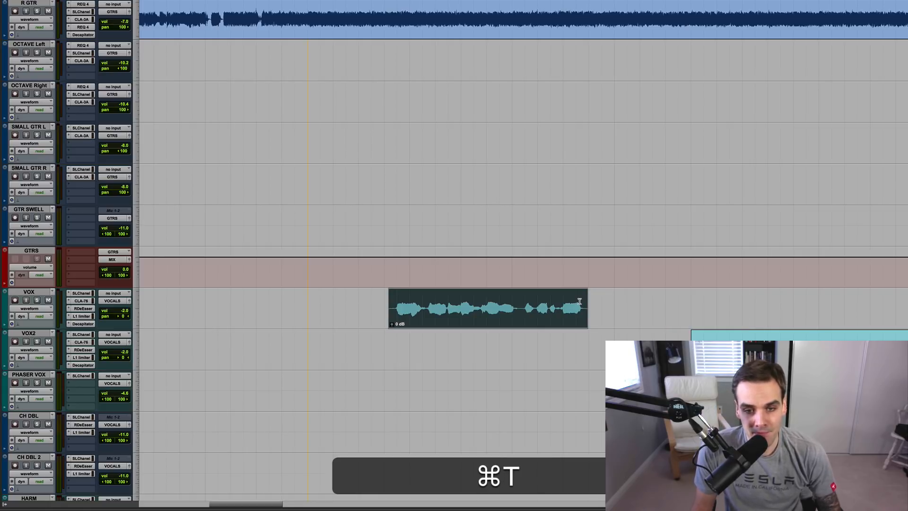
key(z)
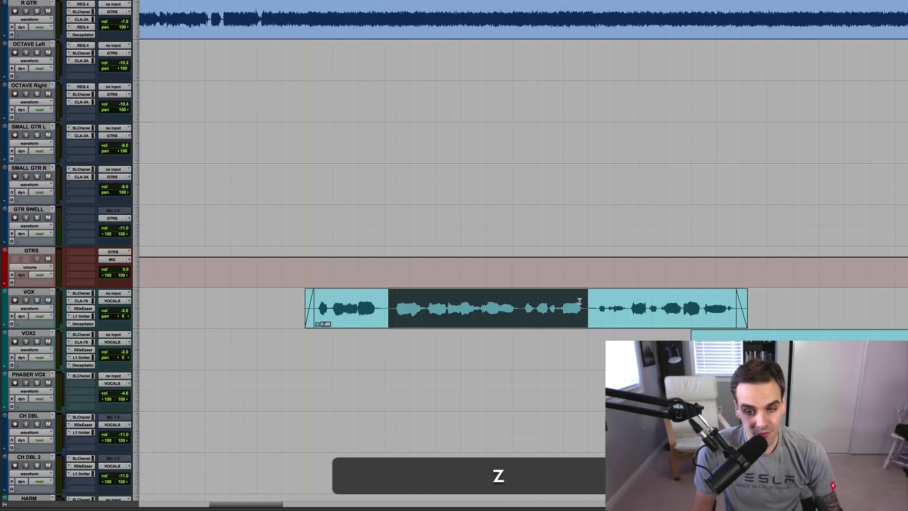
drag(590, 302, 683, 302)
key(super+t)
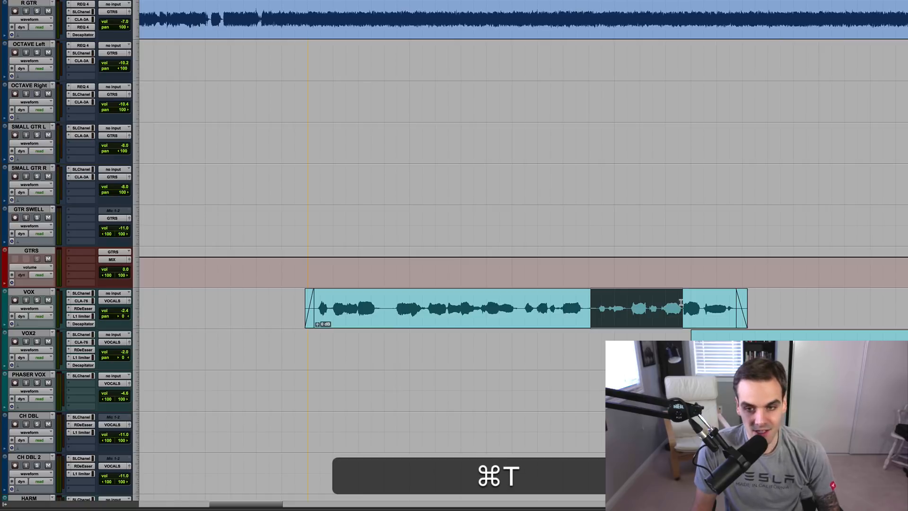
key(z)
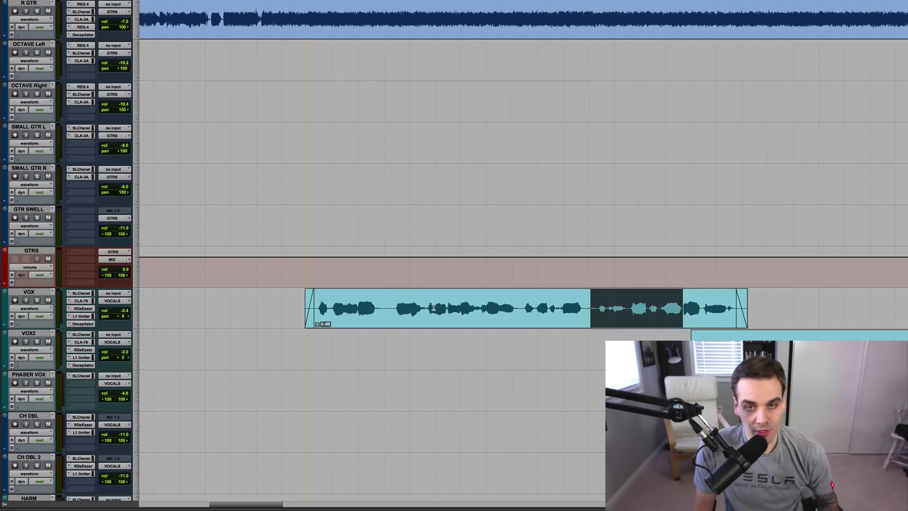
click(330, 339)
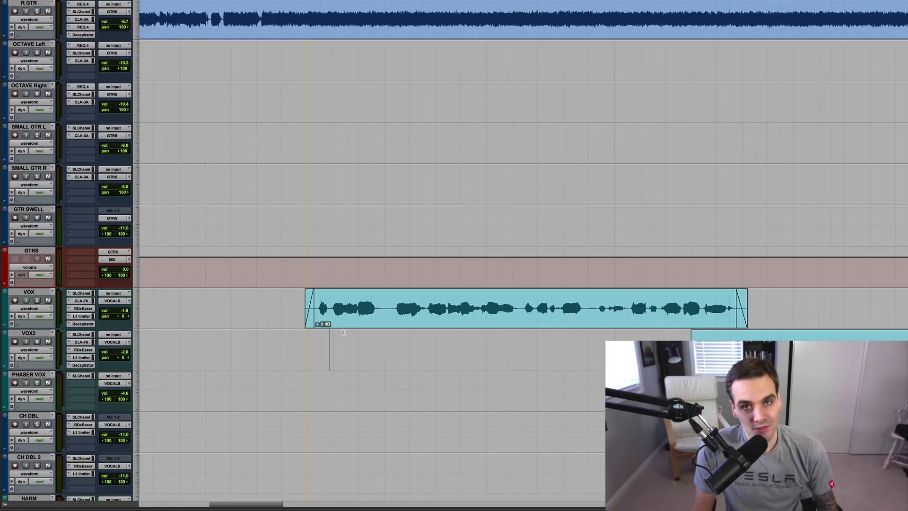
Try cutting the mid-clip phrase from the first VOX clip and pasting it after the clip's end, and undo both edits
drag(386, 305, 530, 301)
key(BackSpace)
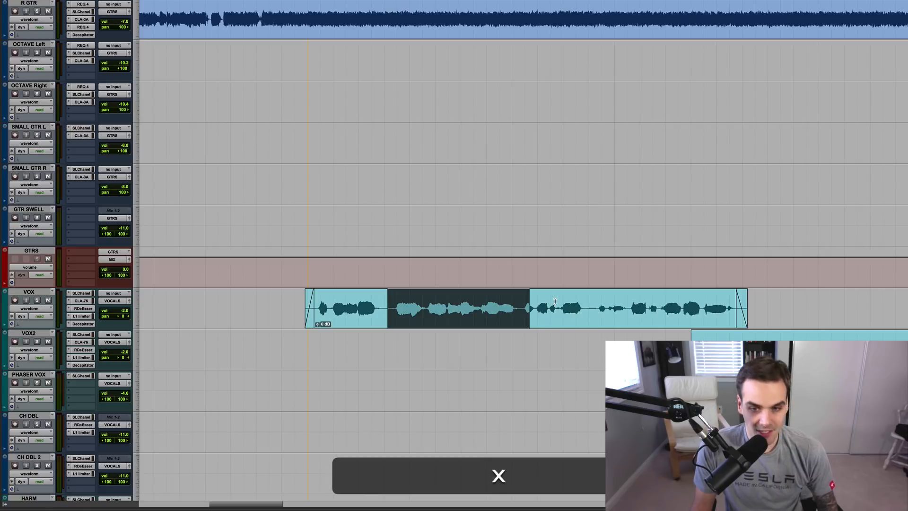
key(v)
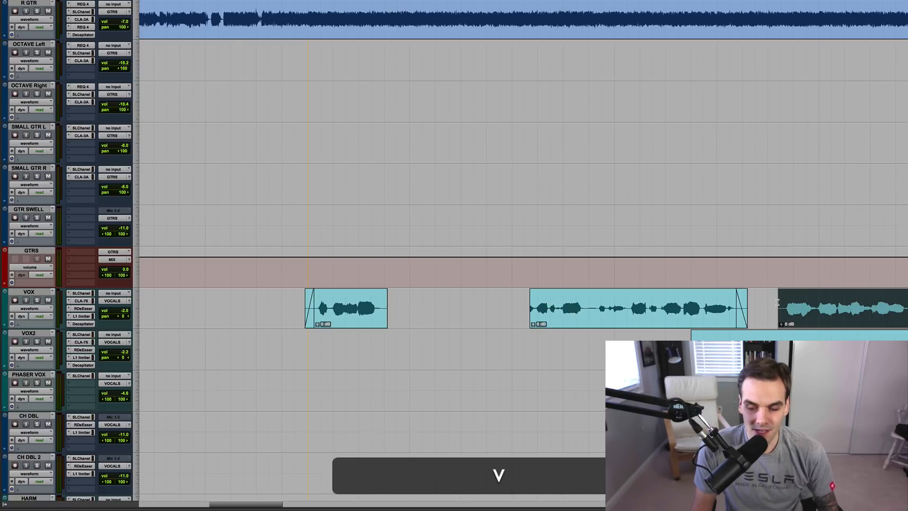
key(z)
key(z)
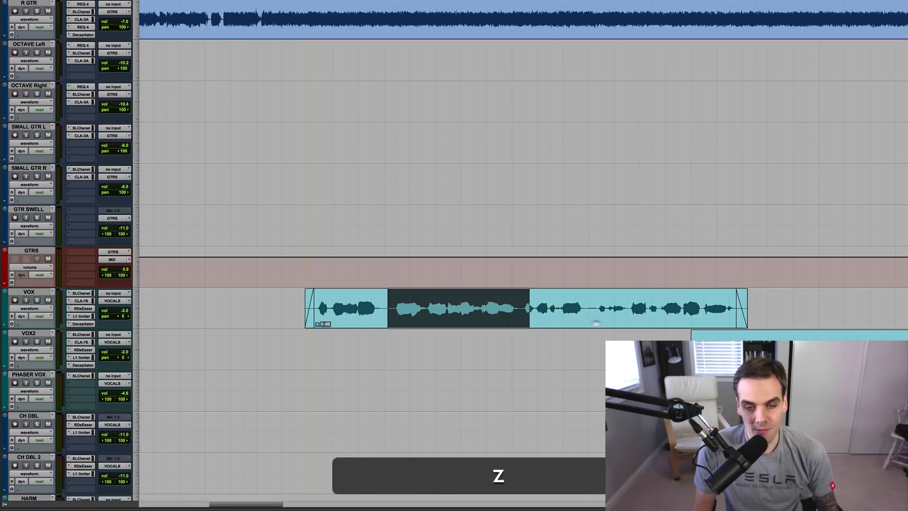
click(521, 301)
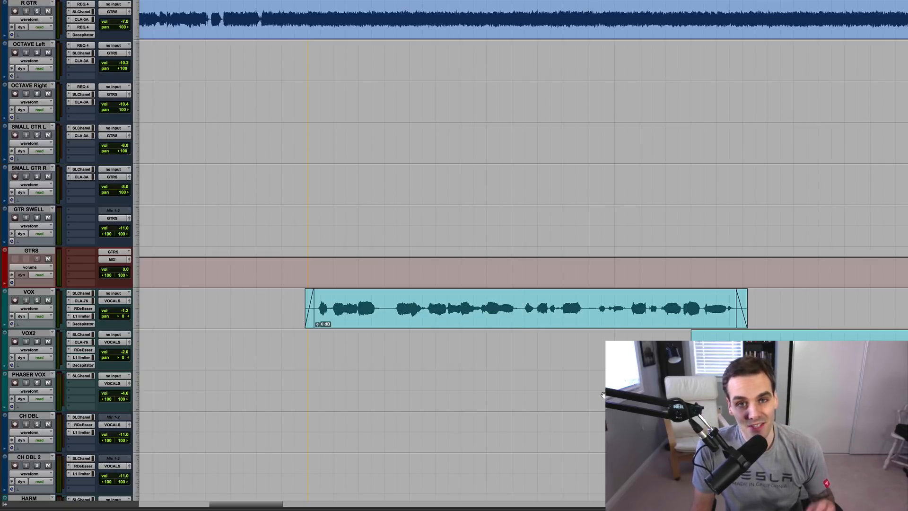
click(475, 350)
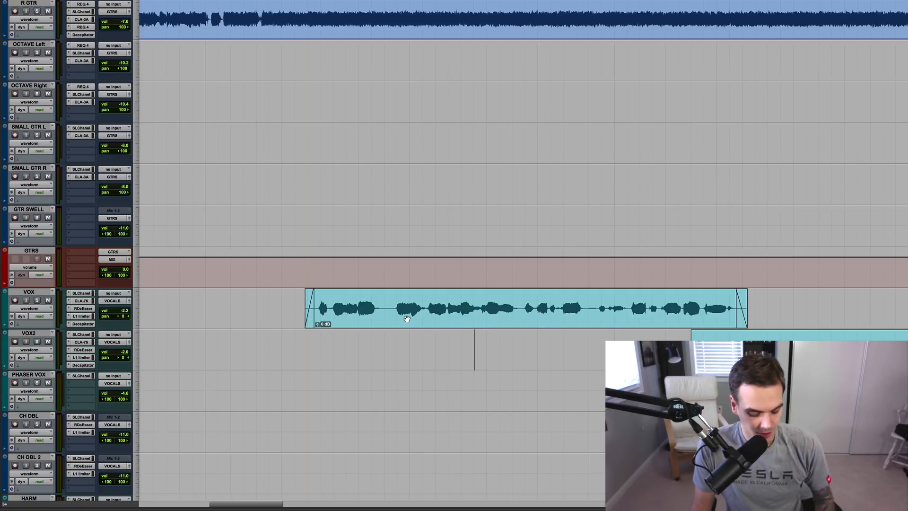
Zoom the timeline out and back in horizontally several times over the first VOX clip
key(r)
key(r)
key(r)
key(t)
key(t)
key(t)
key(t)
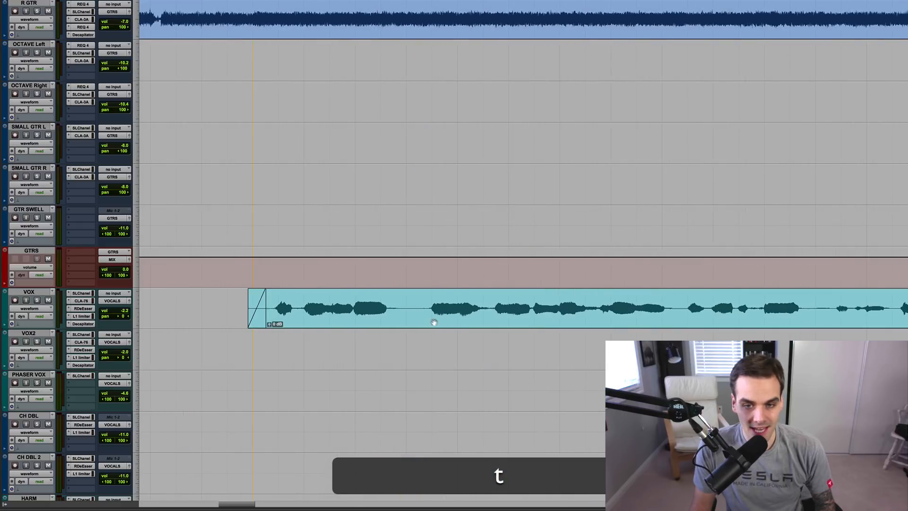
key(r)
Zoom in horizontally on the drum tracks around the tom hits and place the cursor in the quiet gap after them
scroll(440, 315, up, 10)
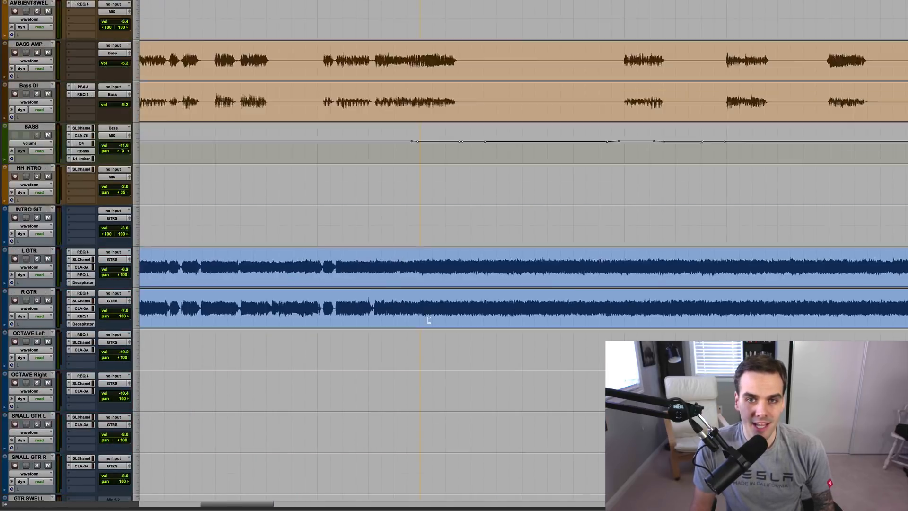
scroll(429, 320, up, 5)
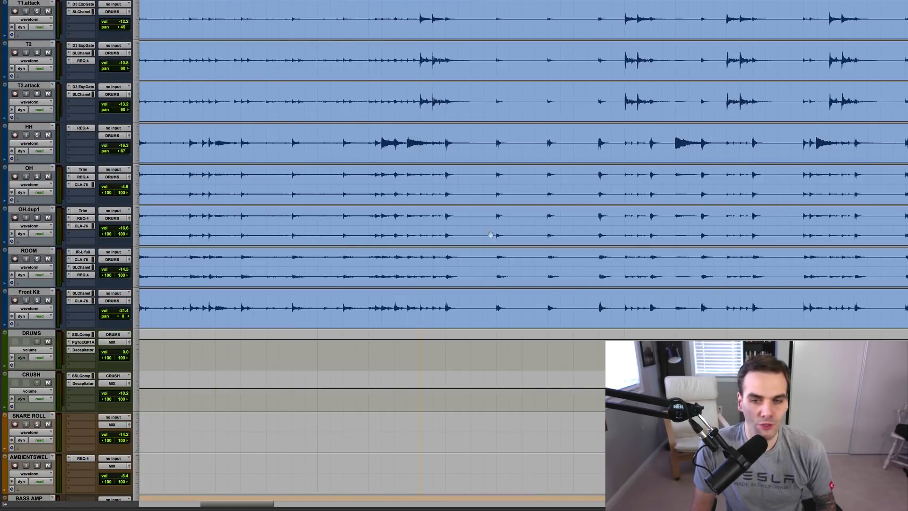
click(494, 95)
key(t)
key(t)
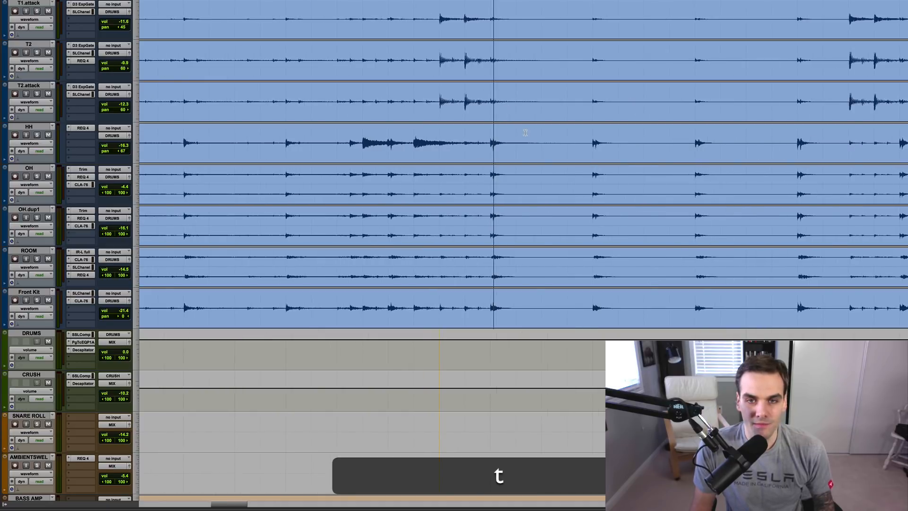
scroll(525, 134, up, 1)
scroll(525, 134, up, 2)
drag(587, 111, 619, 96)
click(560, 96)
click(573, 96)
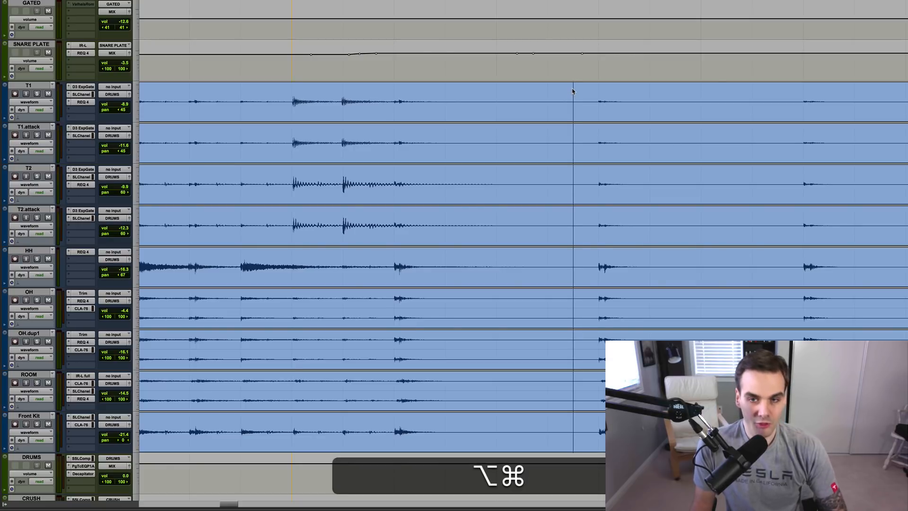
Enlarge and reduce the audio waveform height on the drum tracks repeatedly, ending with the waveforms enlarged
key(alt+super+bracketright)
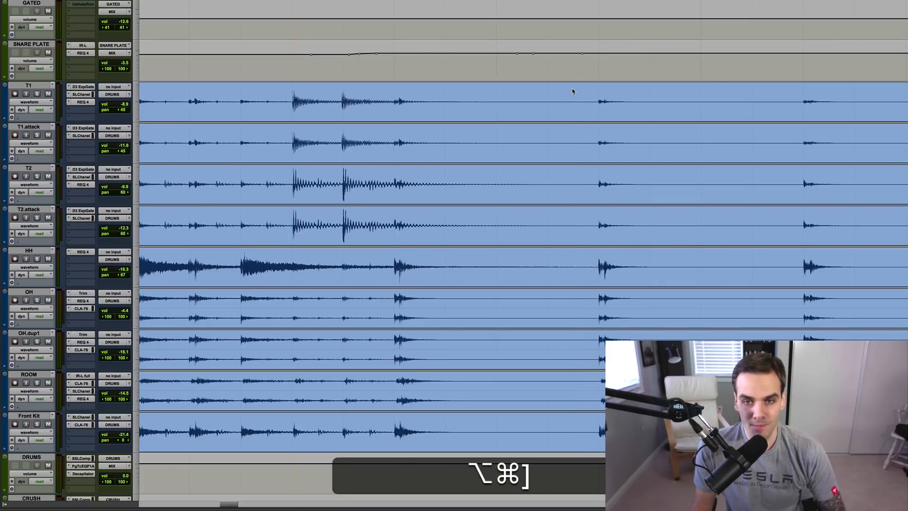
key(alt+super+bracketleft)
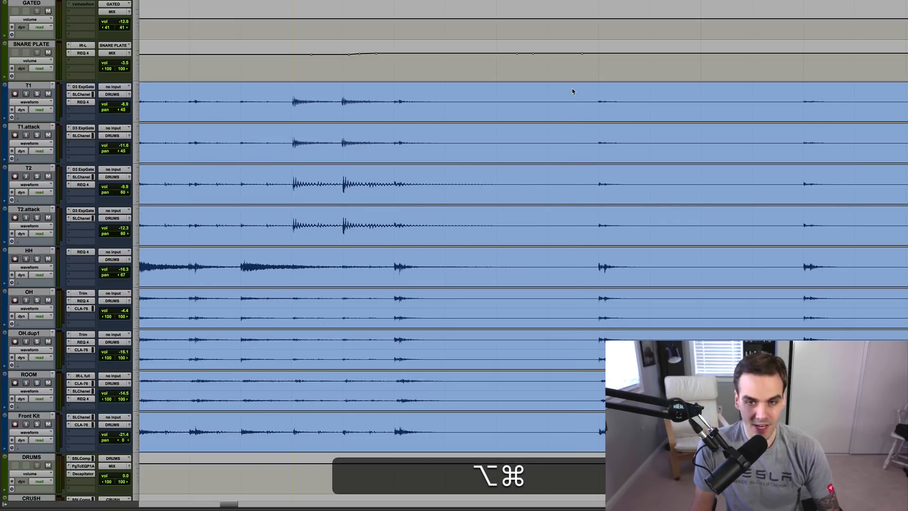
key(alt+super+bracketright)
key(alt+super+bracketleft)
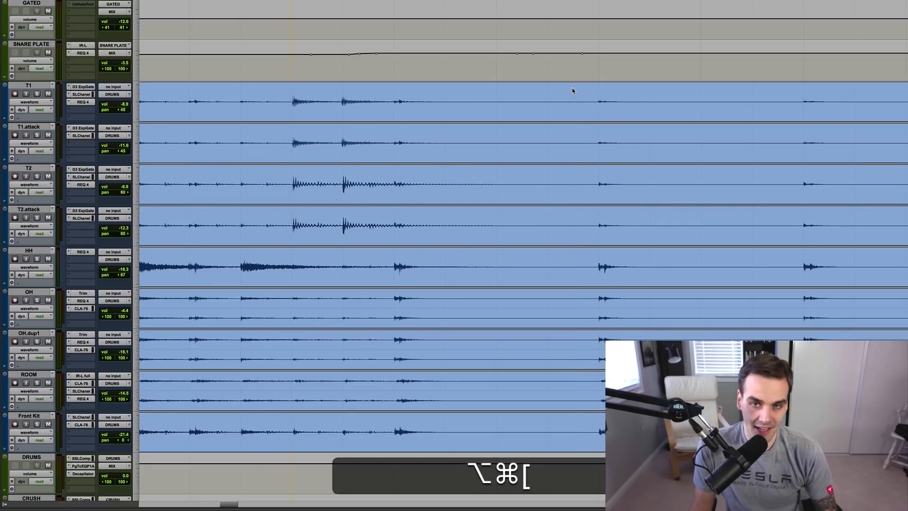
key(alt+super+bracketleft)
key(alt+super+bracketright)
key(alt+super+bracketright)
key(alt+super+bracketright)
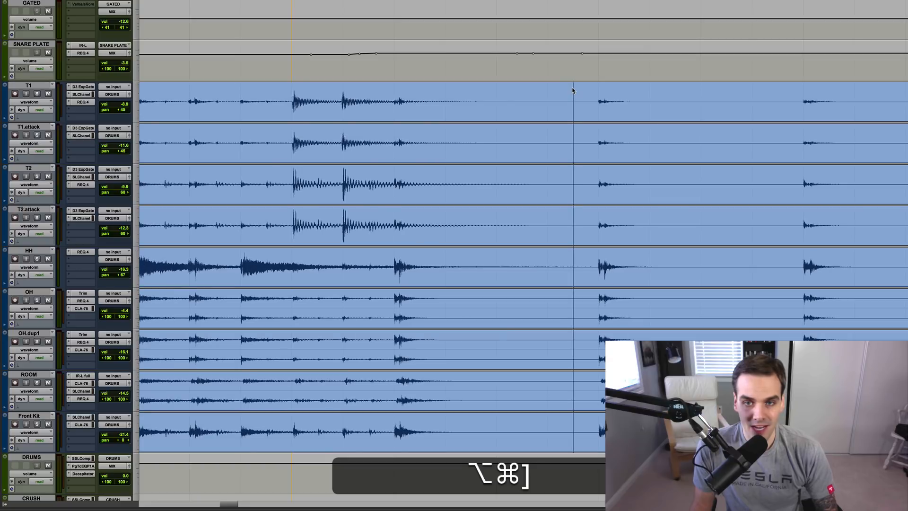
key(alt+super+bracketleft)
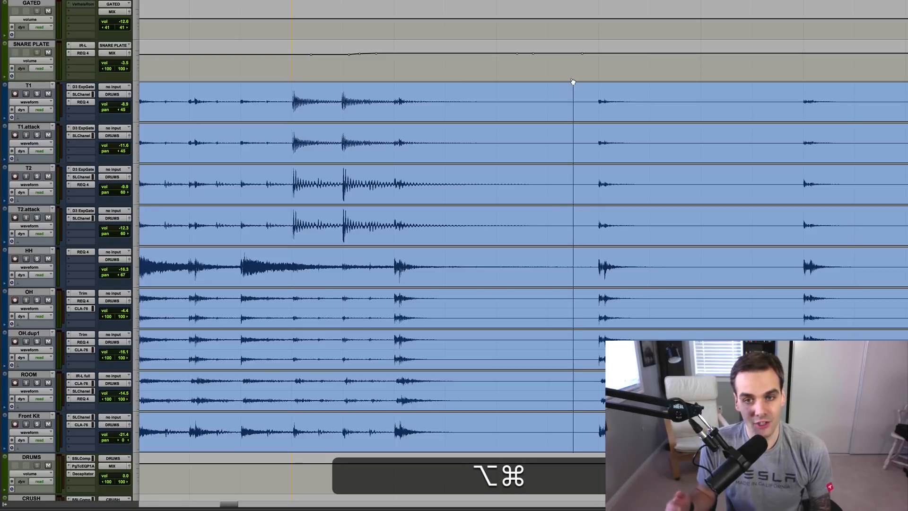
key(alt+super+bracketleft)
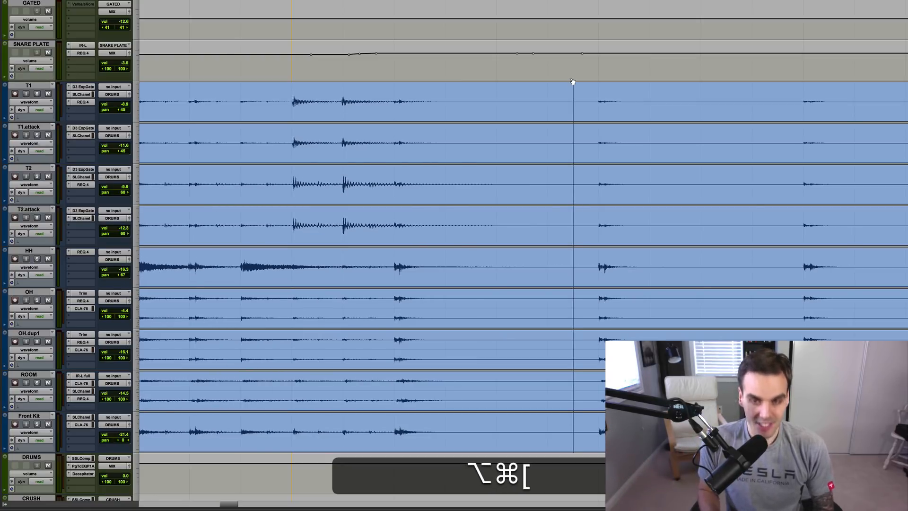
key(alt+super+bracketright)
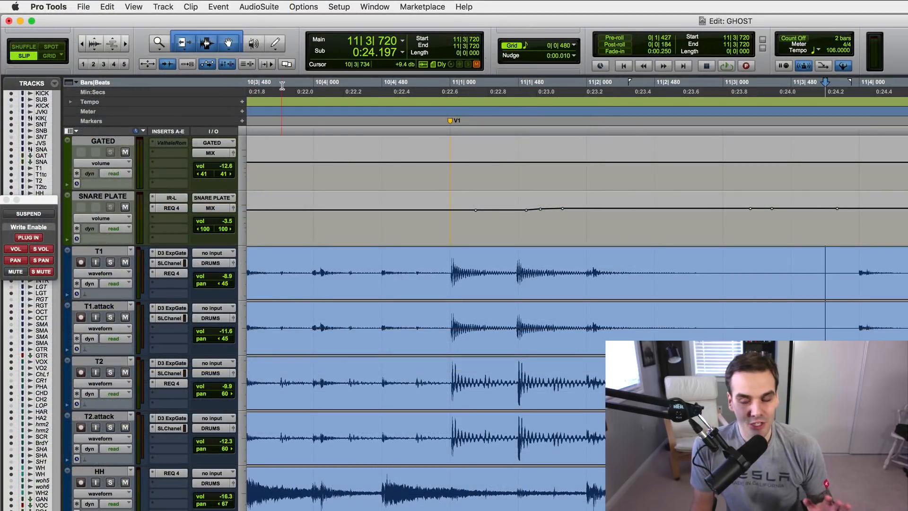
key(alt+super+bracketright)
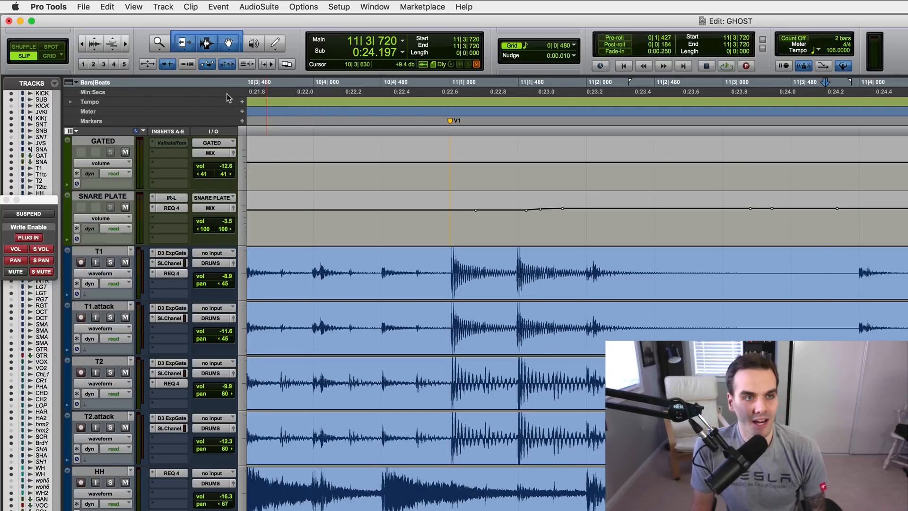
Show the full session timeline, then zoom in on a point just after the CH2 marker and back out
double_click(157, 43)
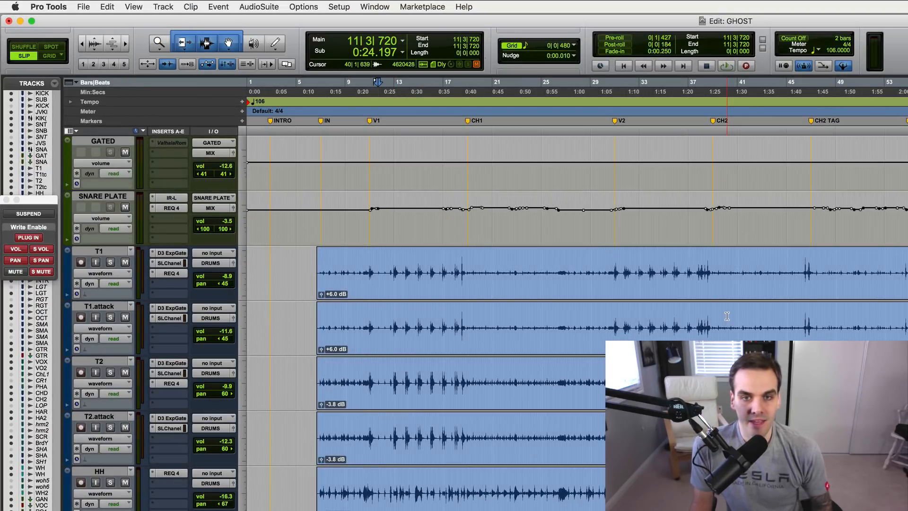
click(726, 317)
key(t)
key(t)
key(t)
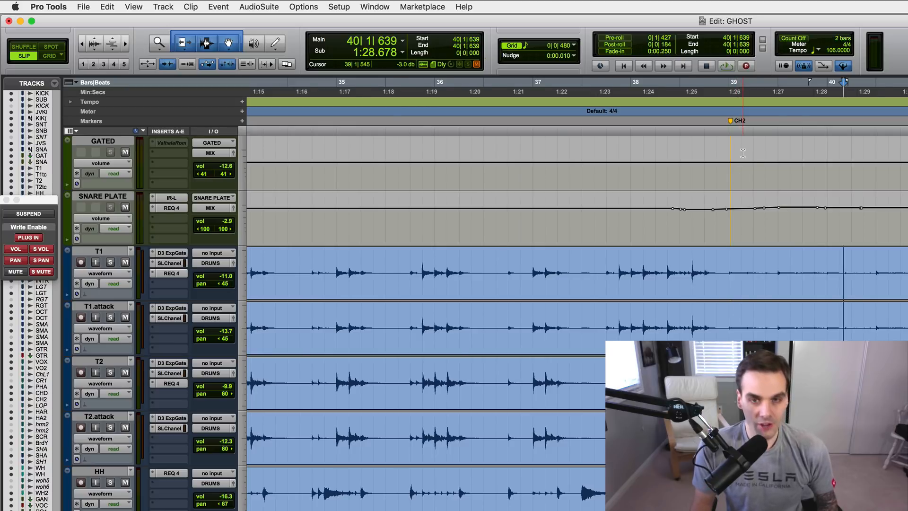
key(r)
key(r)
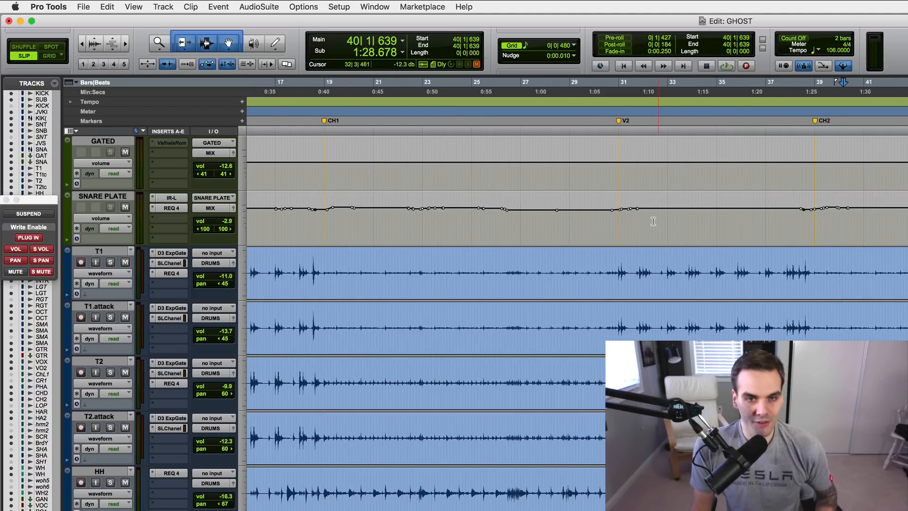
key(r)
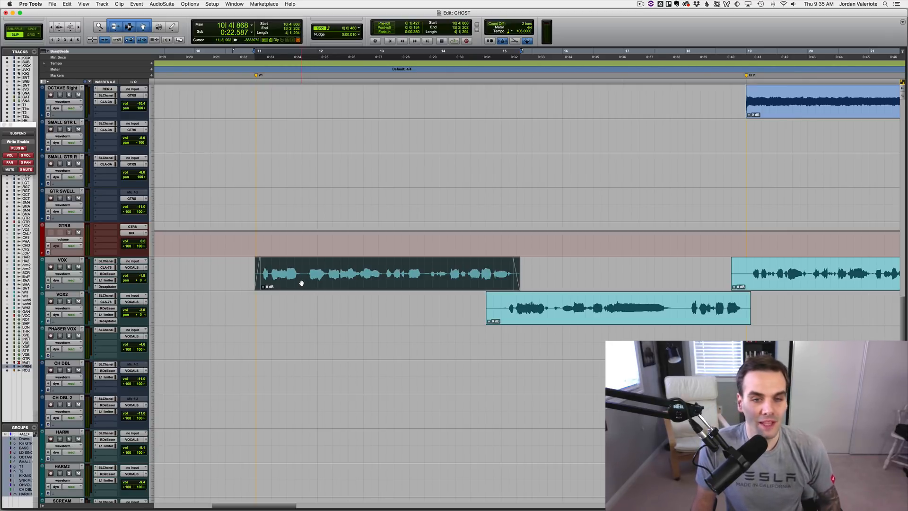
Try moving the first VOX clip slightly later on the timeline by hand, and undo the move
mouse_move(307, 282)
mouse_down()
mouse_move(316, 283)
mouse_move(304, 284)
mouse_up()
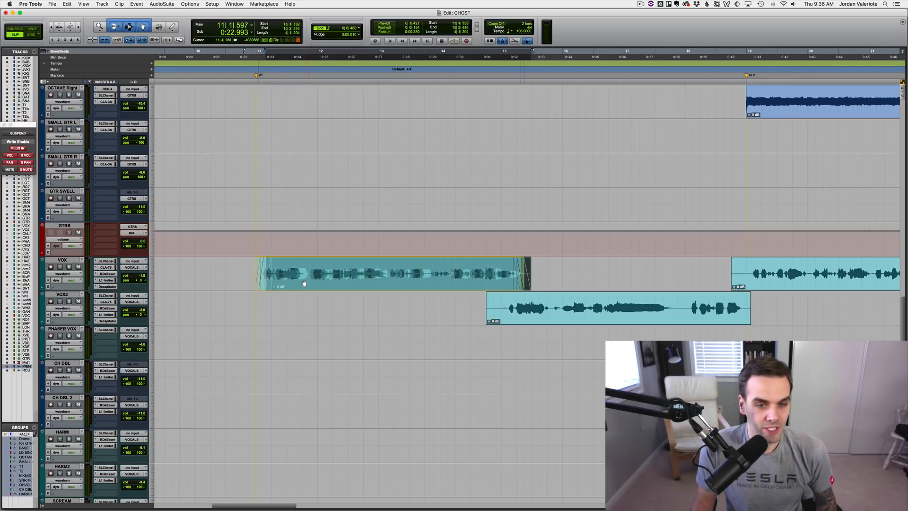
key(z)
key(z)
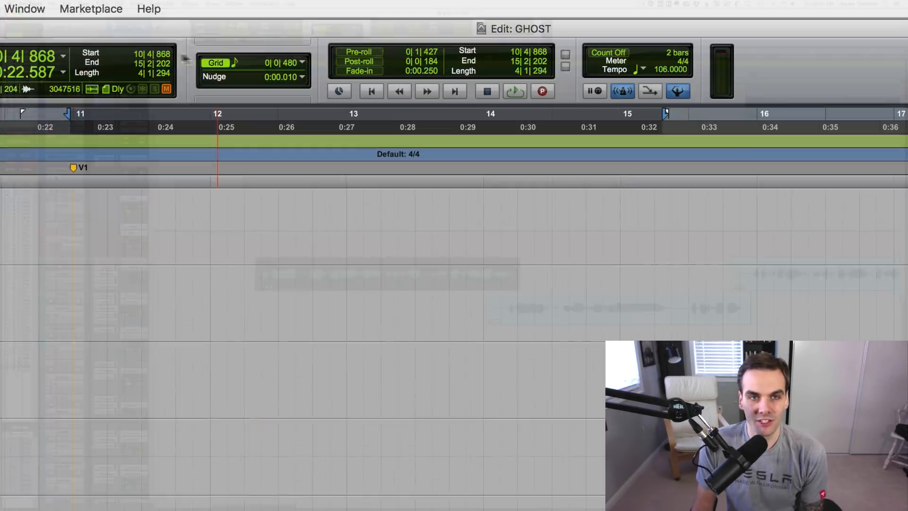
Set the nudge value to 10 msec
click(219, 82)
click(184, 29)
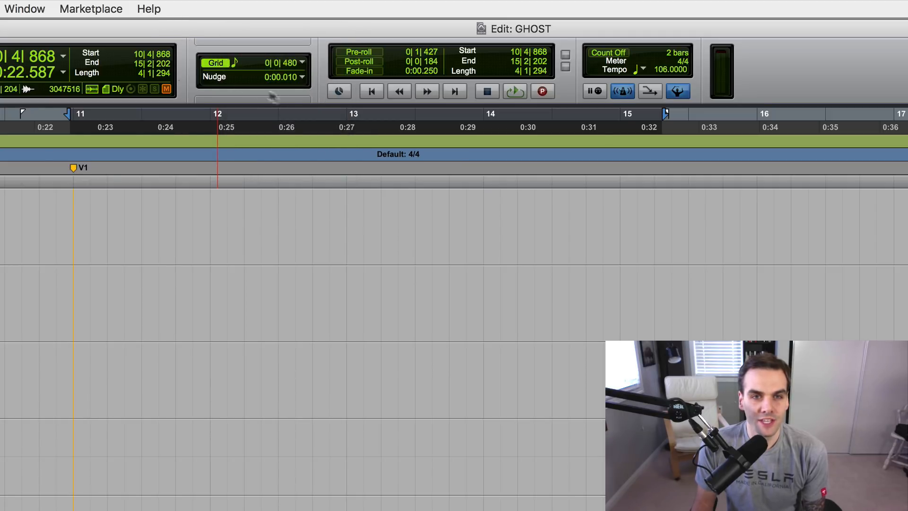
click(302, 82)
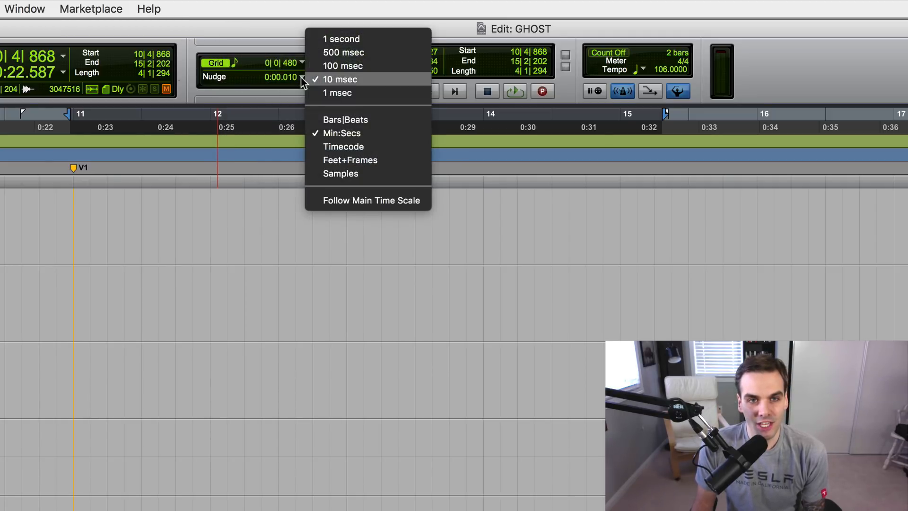
click(345, 80)
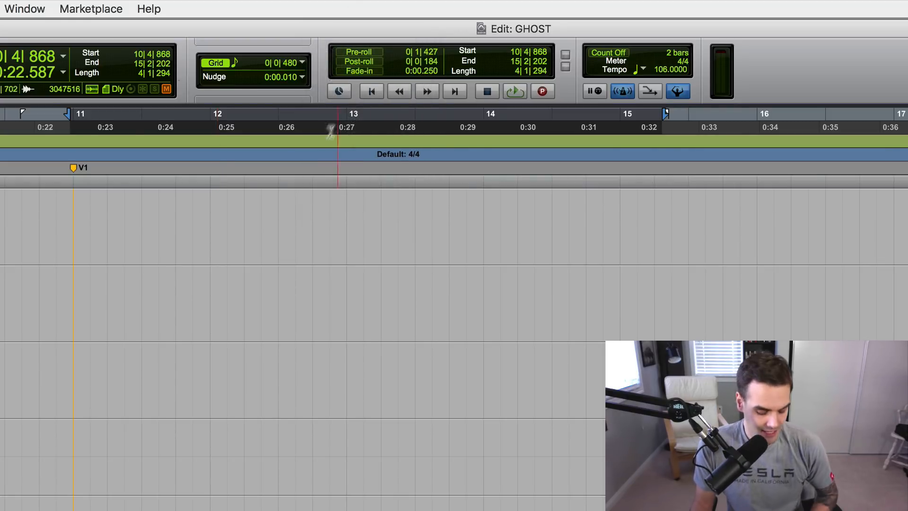
Nudge the first VOX clip earlier by three 10 msec steps, and back later by three steps
key(t)
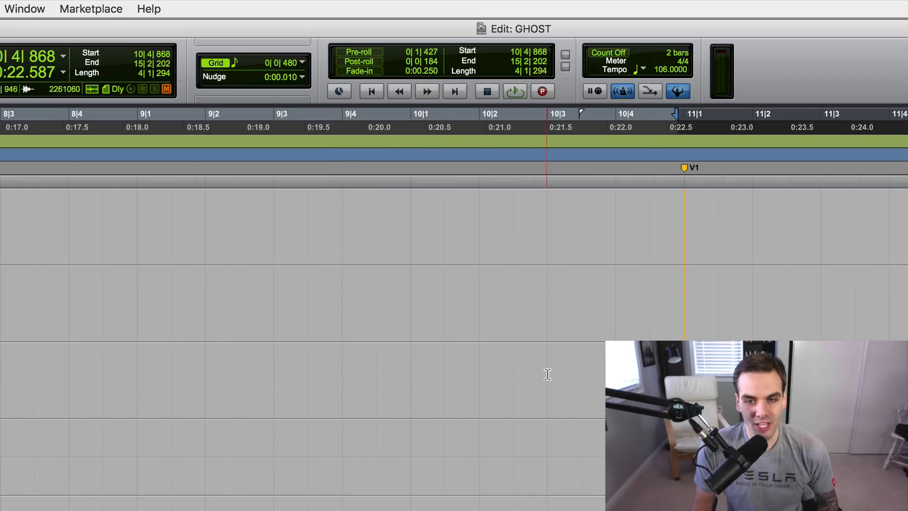
scroll(547, 372, right, 5)
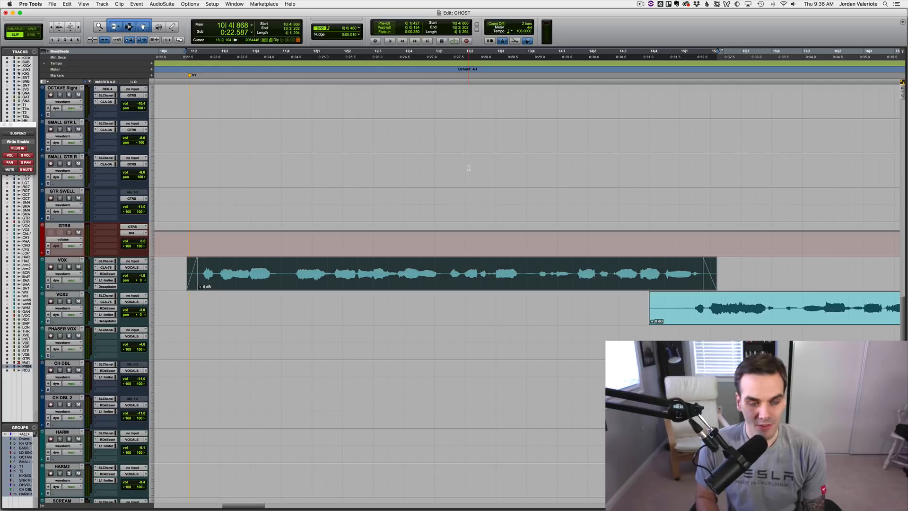
key(minus)
key(minus)
key(minus)
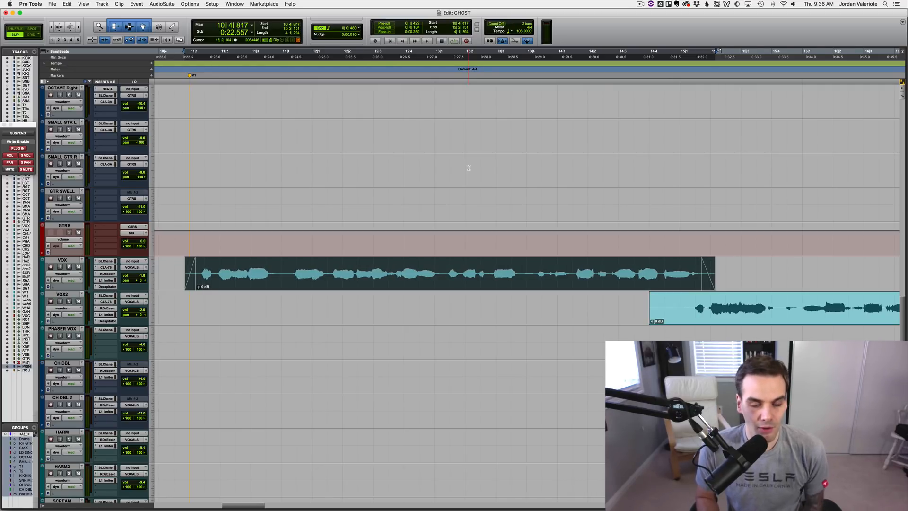
key(plus)
key(plus)
key(plus)
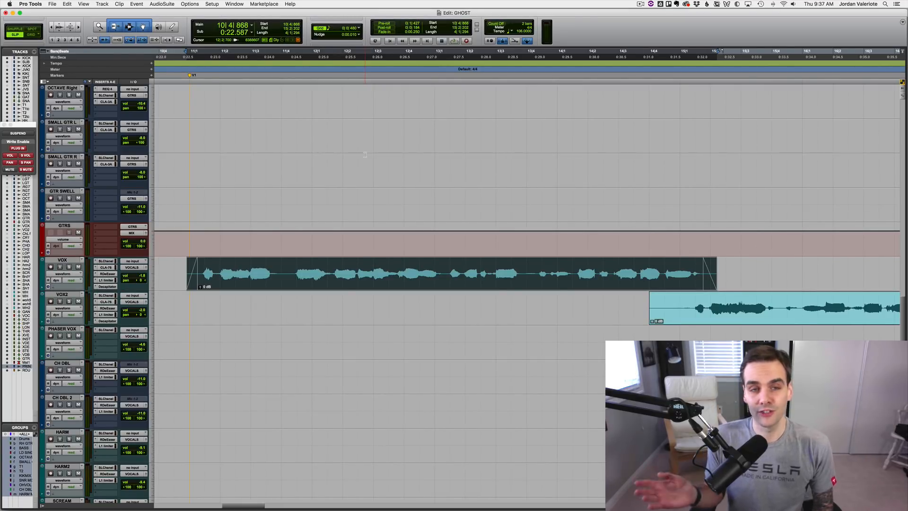
Show the list of available nudge values and close it with 10 msec still chosen
key(super)
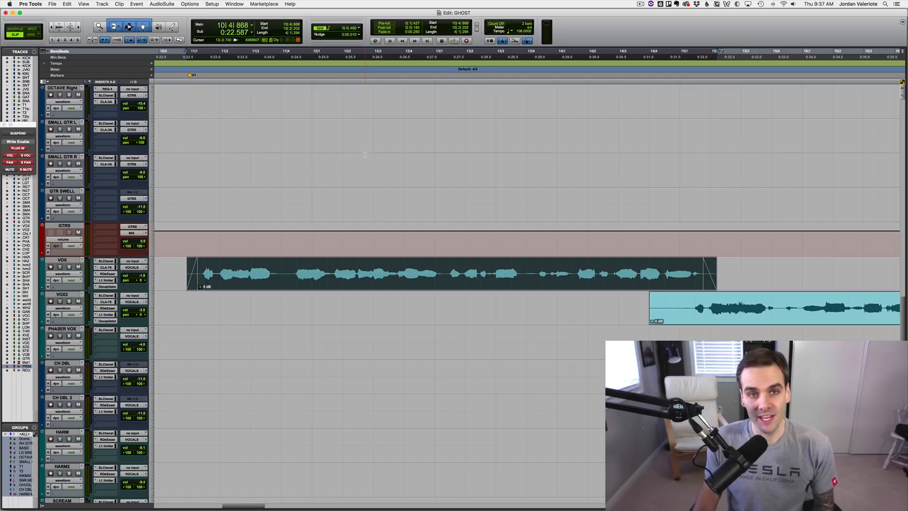
click(358, 35)
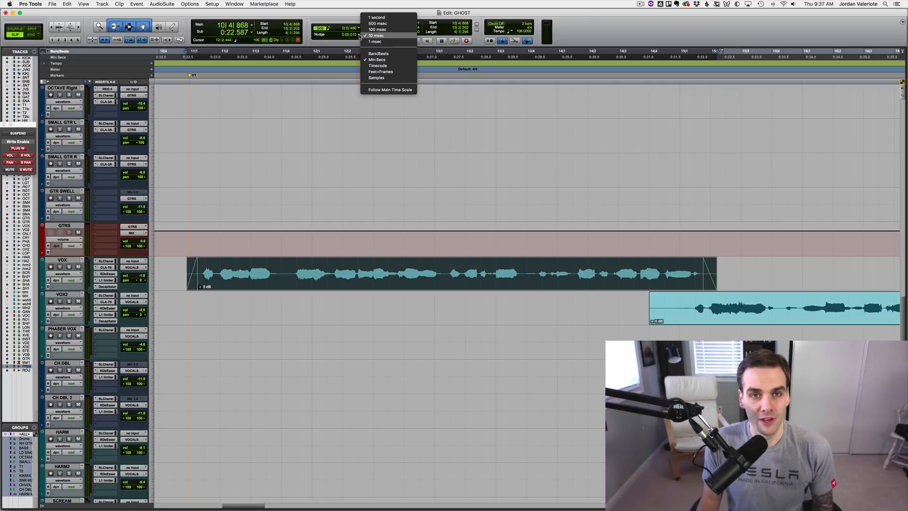
click(338, 17)
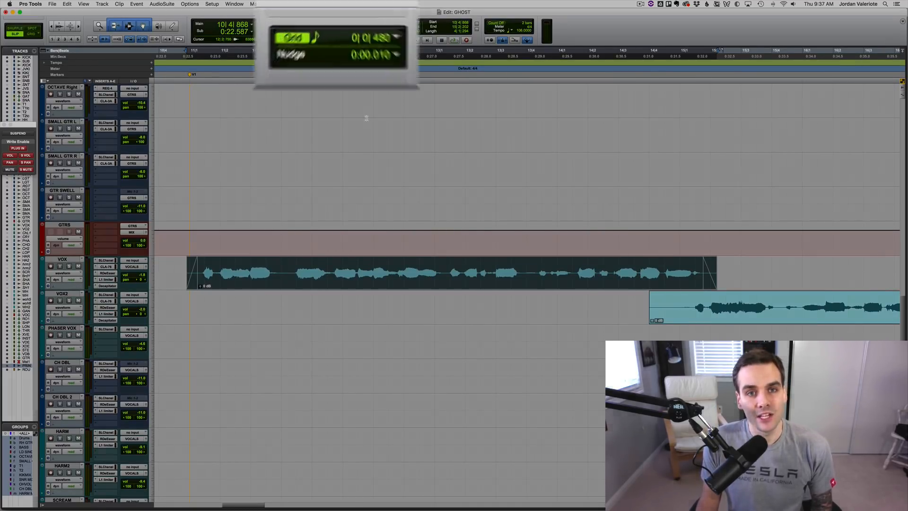
Step the nudge value up and down through its presets, ending at 500 msec
key(super)
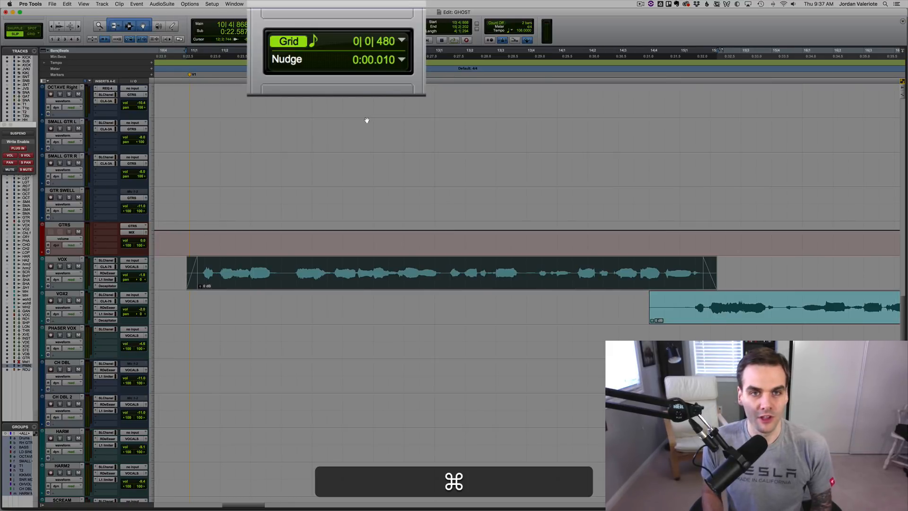
key(alt)
key(alt+super+plus)
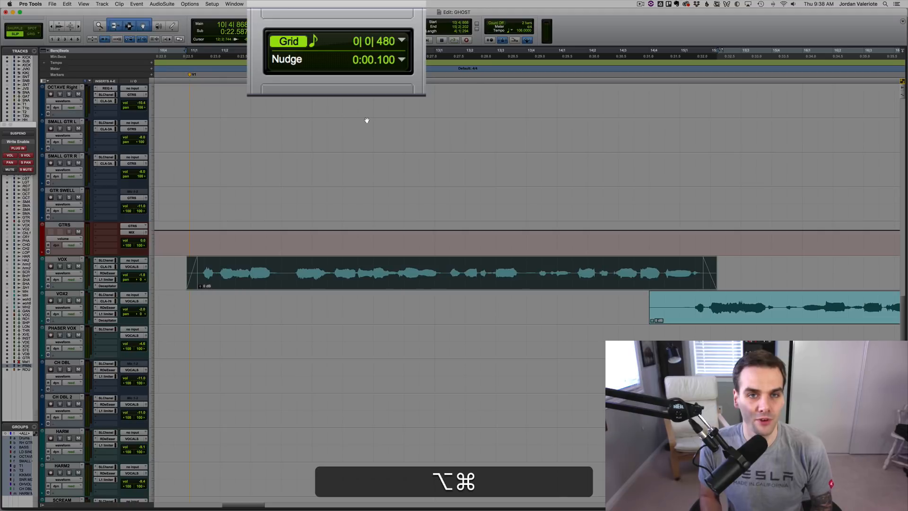
key(alt+super+minus)
key(alt+super+minus)
key(alt+super+plus)
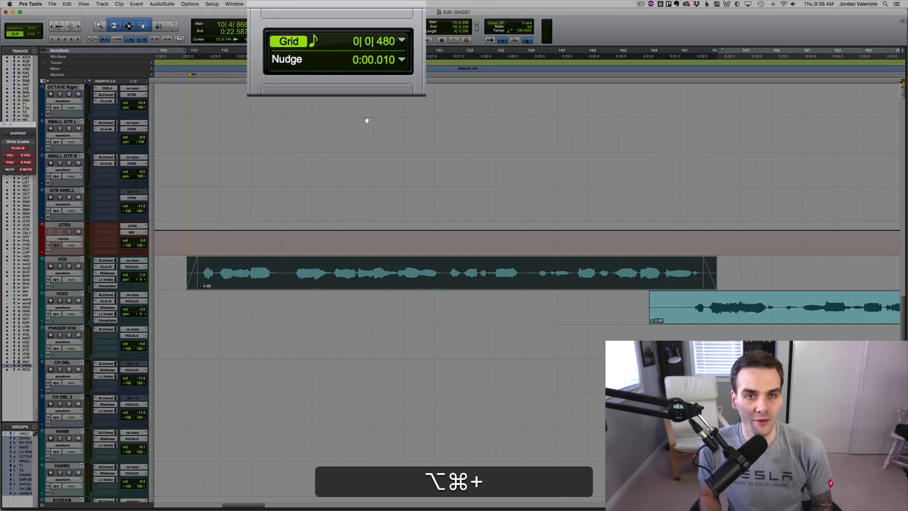
key(alt+super+plus)
key(alt+super+plus)
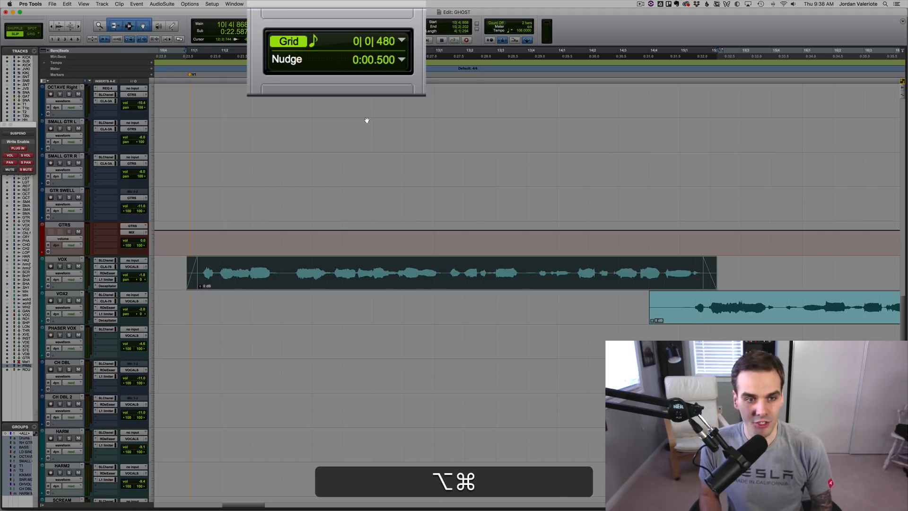
Nudge the first VOX clip 500 msec later and back, and return the nudge value to 10 msec
key(plus)
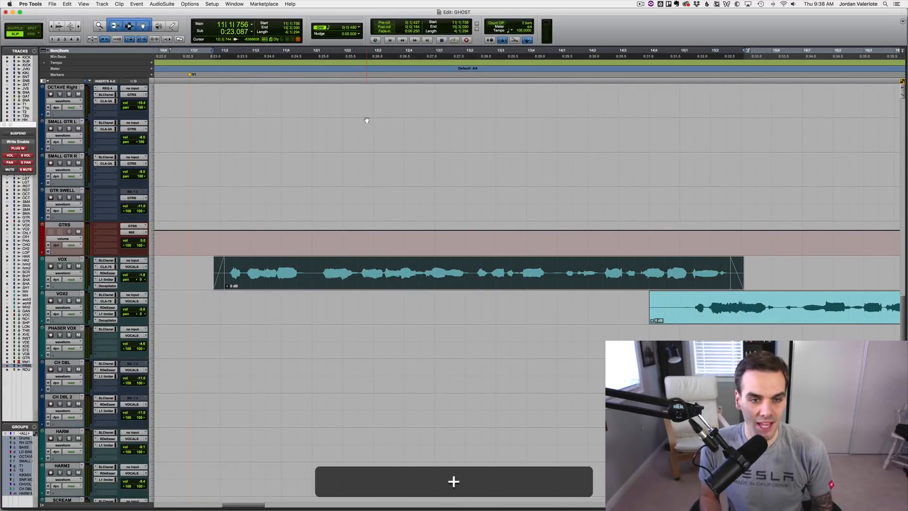
key(minus)
key(alt+super+minus)
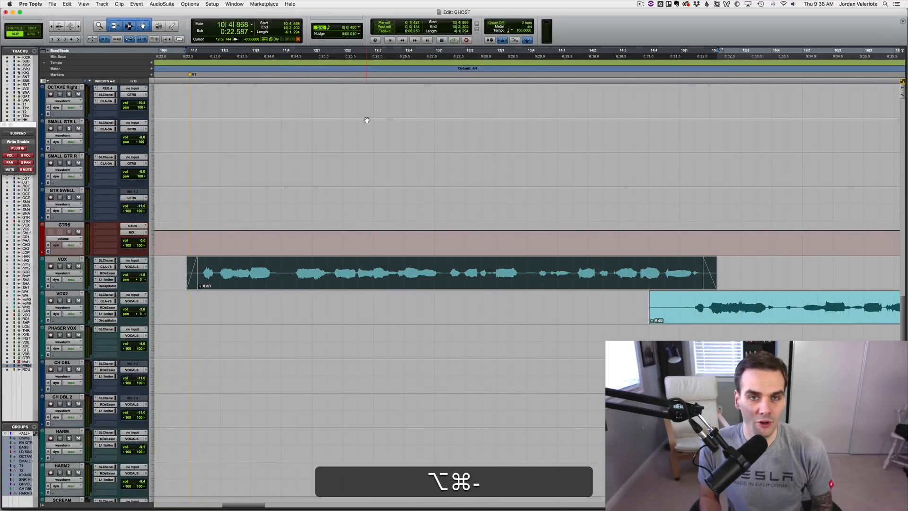
key(plus)
key(plus)
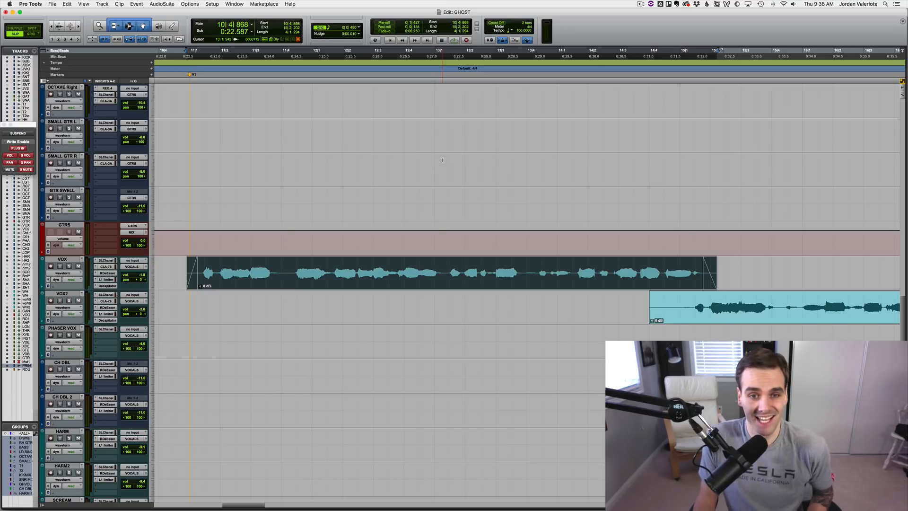
Show the full session timeline and jump the edit cursor from before the first VOX clip to its start
click(334, 298)
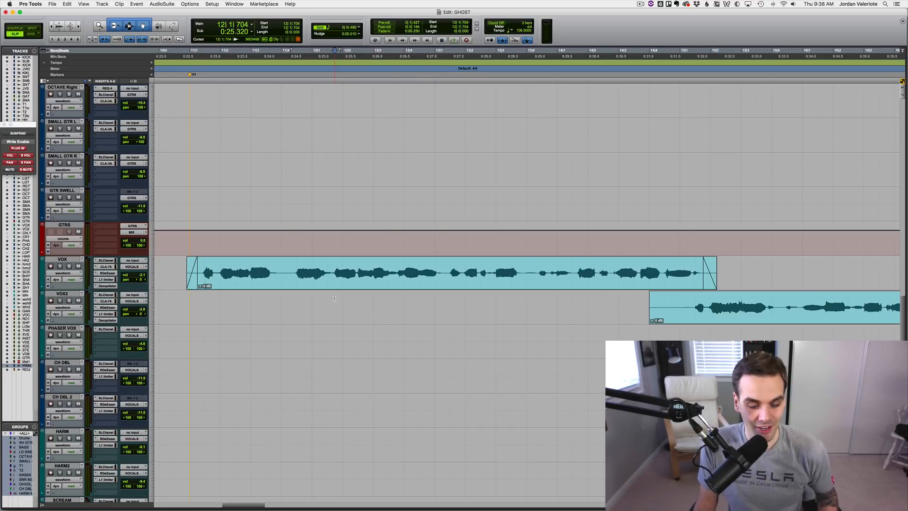
key(alt+a)
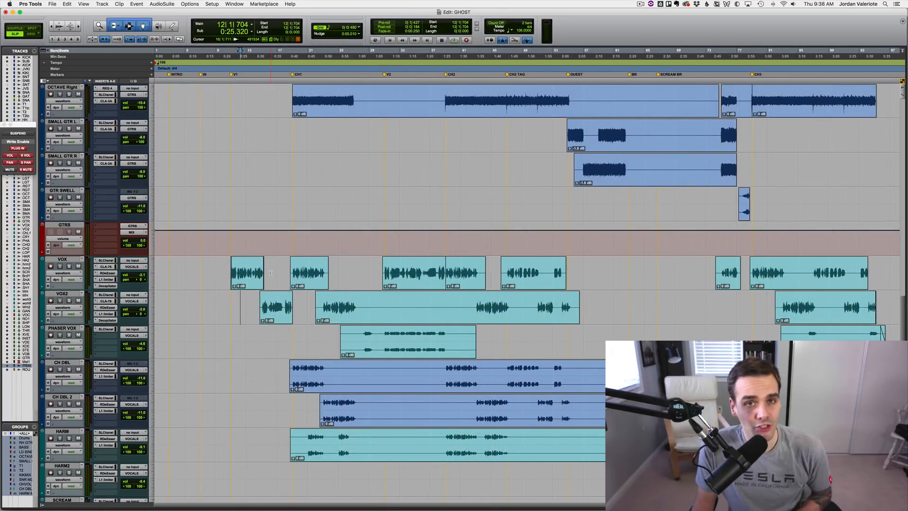
click(215, 262)
key(Tab)
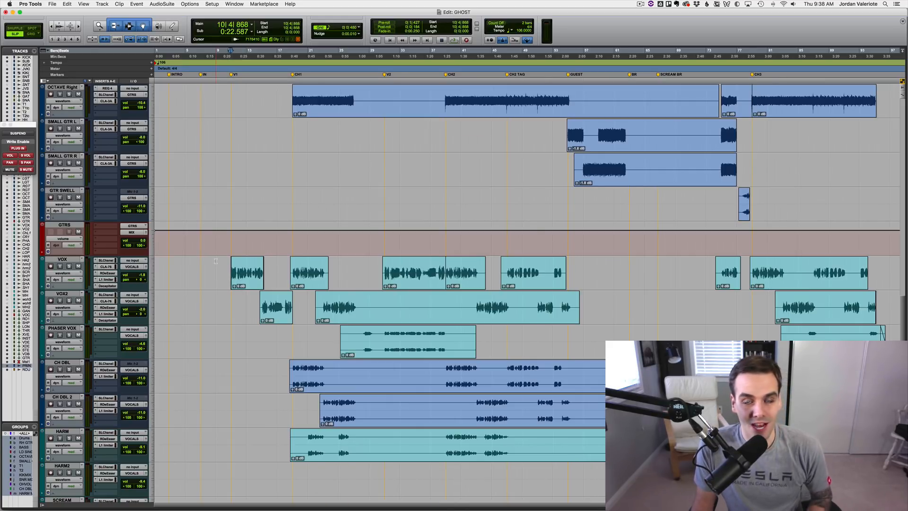
key(Tab)
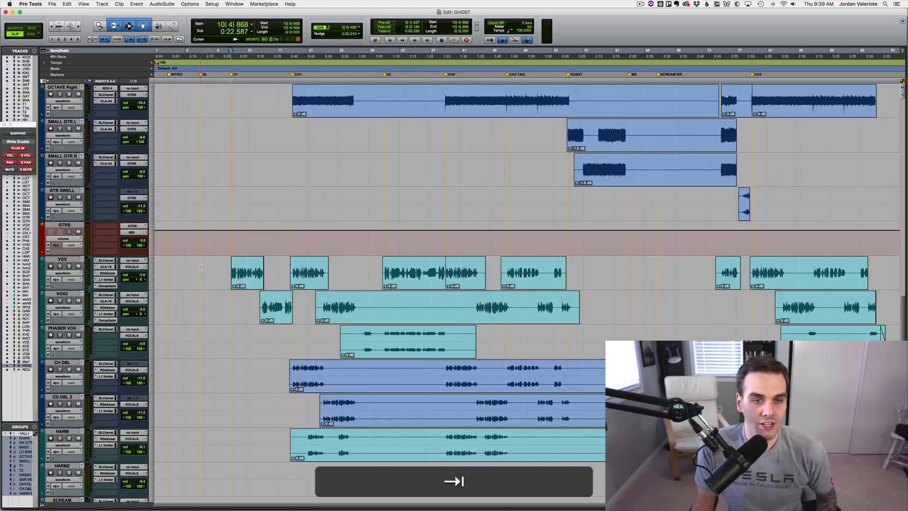
Separate the VOX clips at several points across the V1, CH1, V2 and CH2 sections
click(241, 266)
key(b)
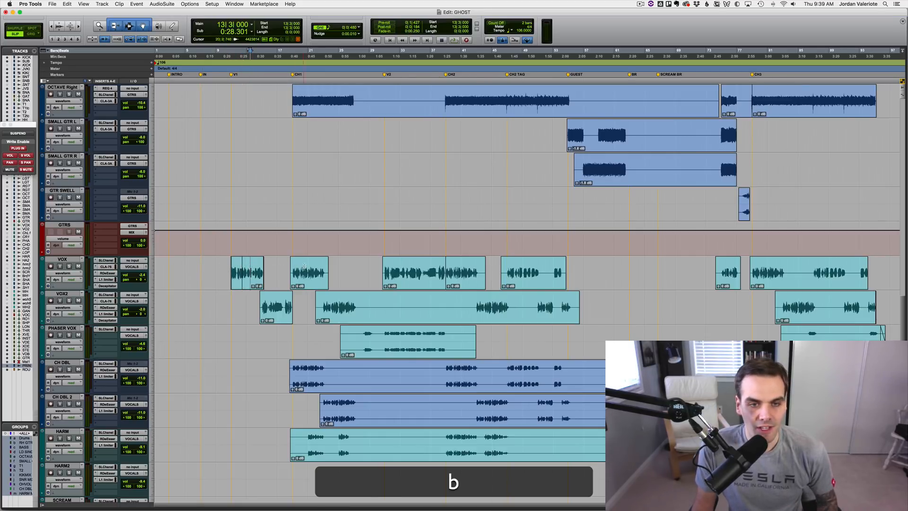
click(413, 264)
key(b)
click(399, 264)
key(b)
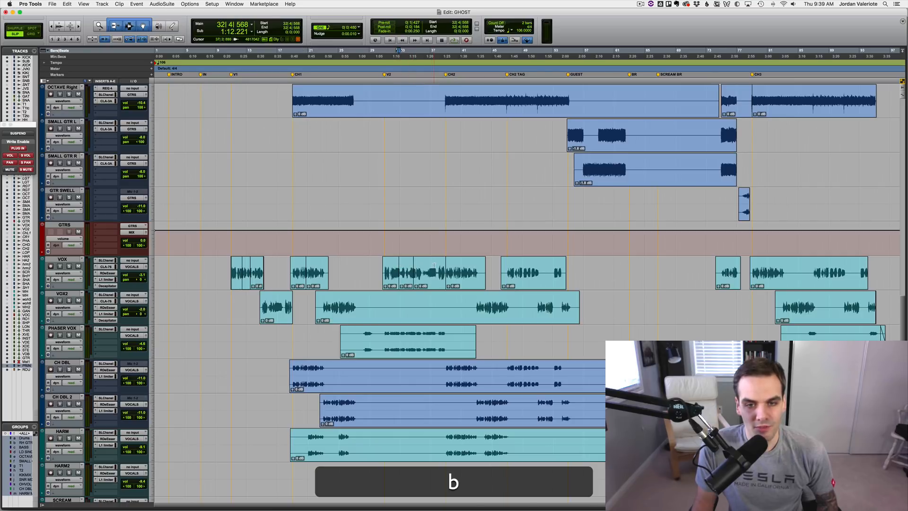
click(435, 264)
click(466, 264)
key(b)
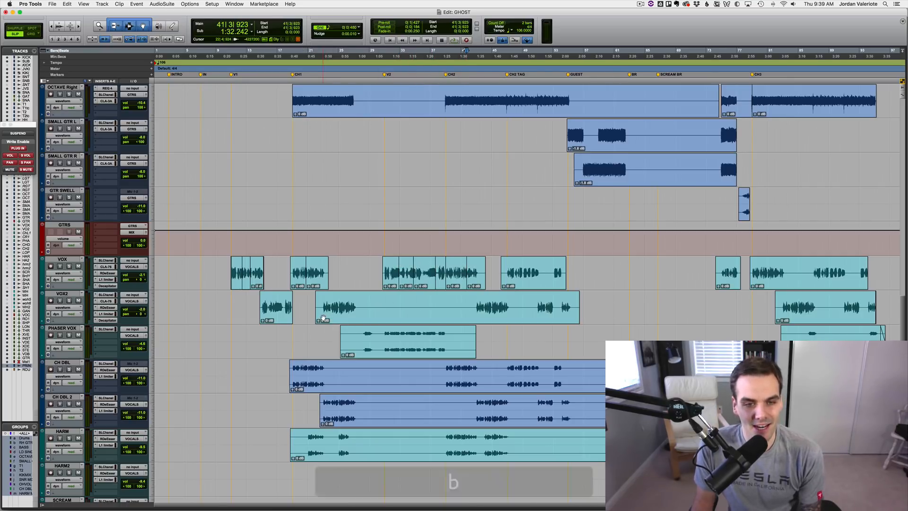
Jump the edit cursor to the first VOX clip's start and select all clips on the VOX track
click(222, 267)
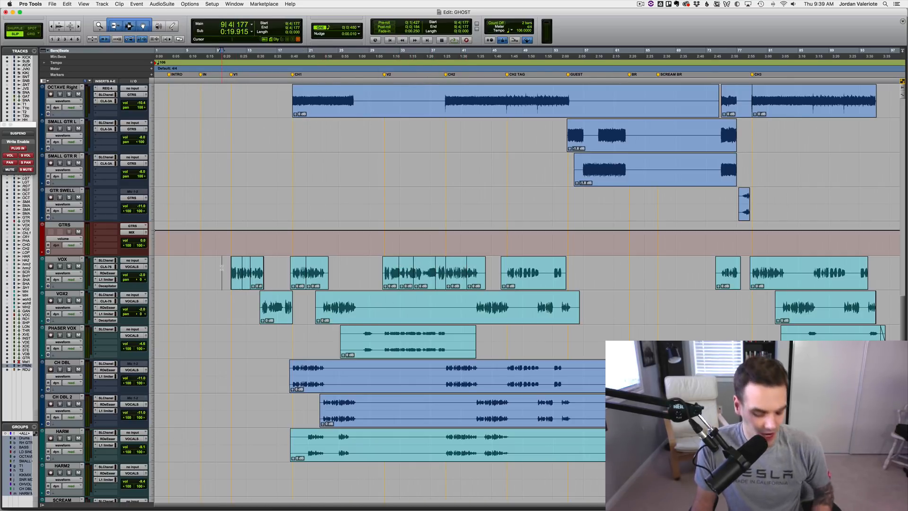
key(Tab)
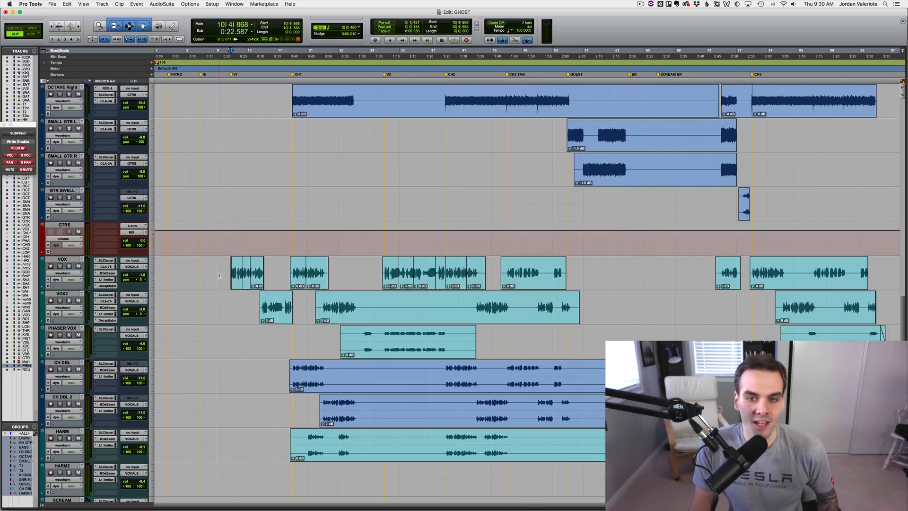
key(super)
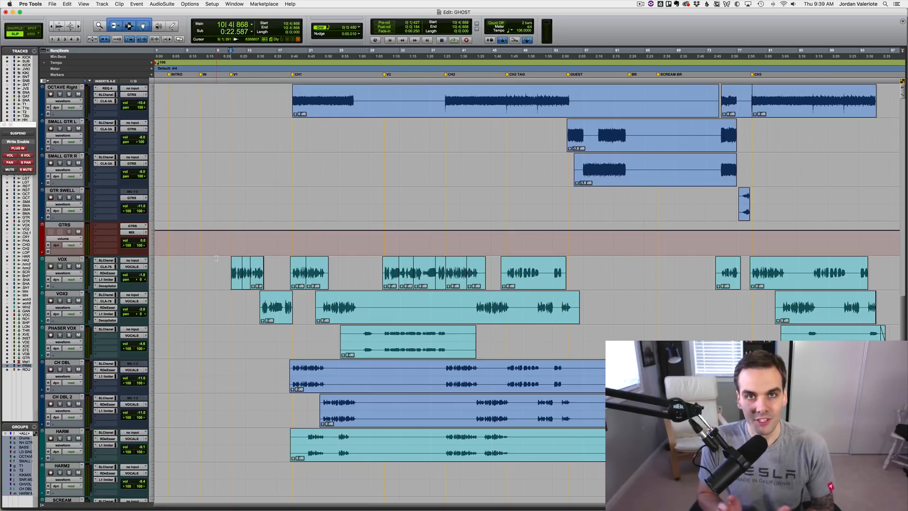
key(super+a)
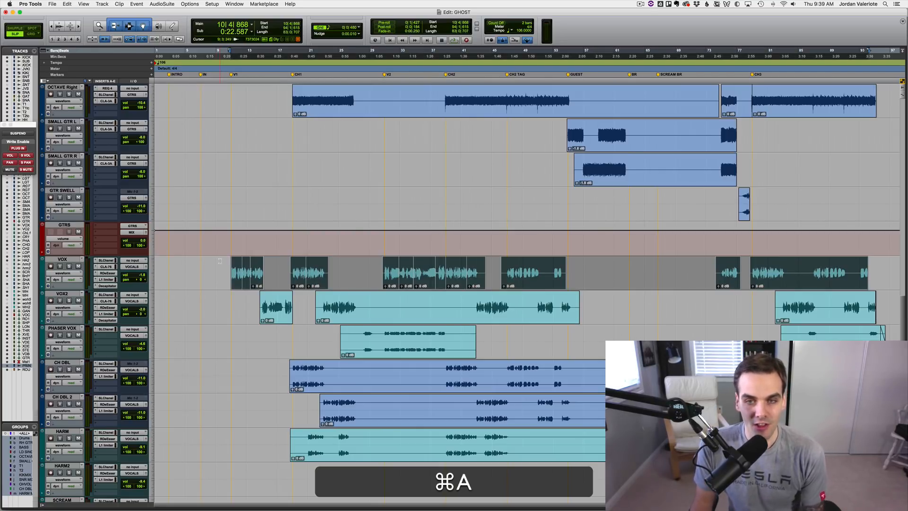
Replace the selection with a freehand range on the VOX track from before V1 to past the CH1 clips, and clear it
click(220, 261)
key(super)
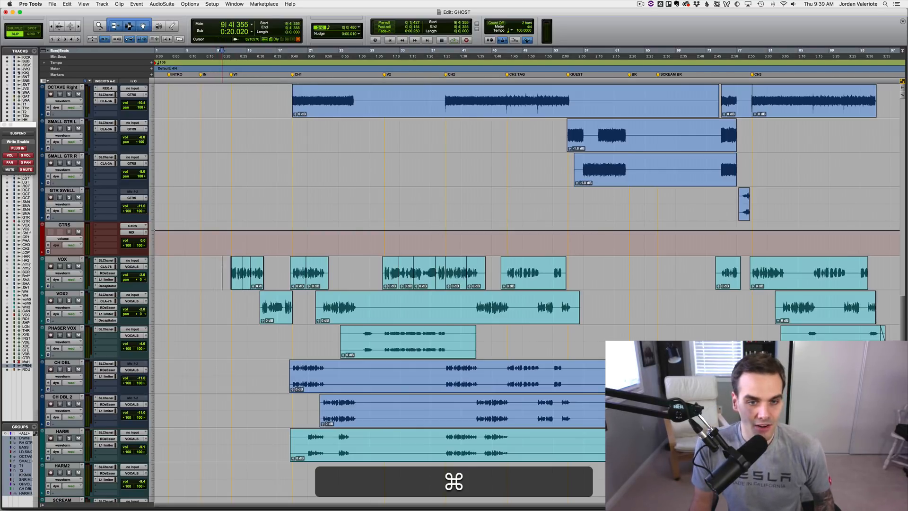
drag(223, 272, 352, 266)
click(353, 266)
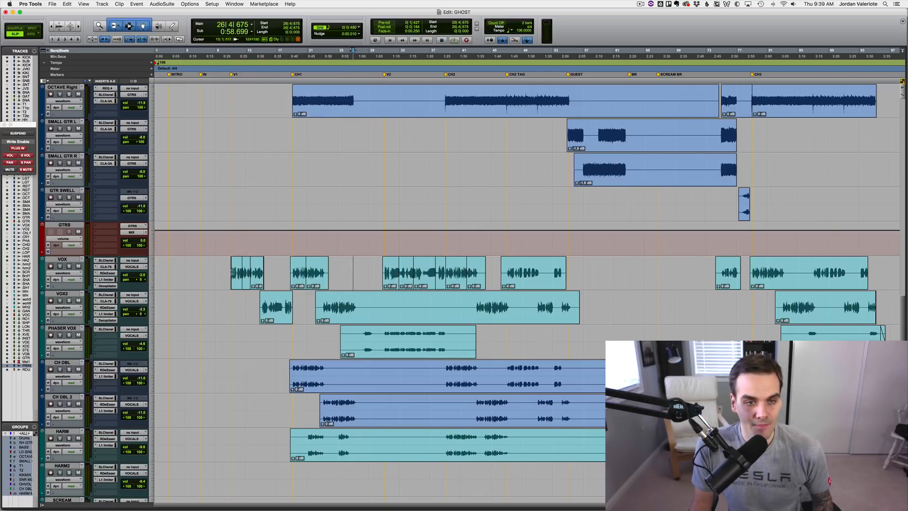
Jump to the first VOX clip's start and extend the selection transient by transient through the first two V1 segments
click(206, 269)
key(Tab)
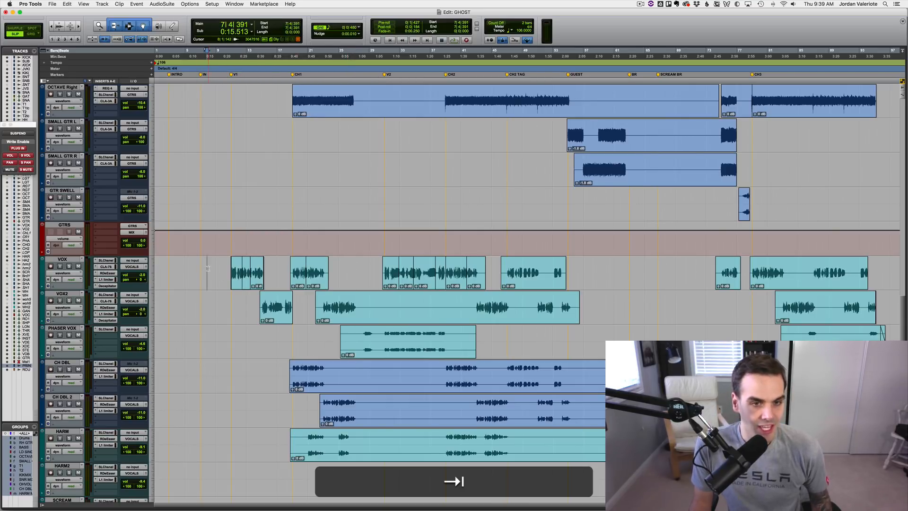
key(shift)
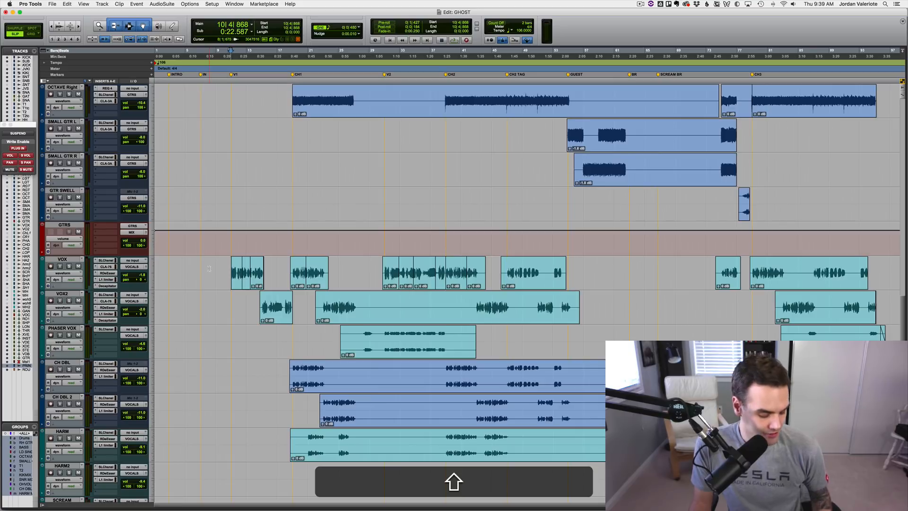
key(shift+Tab)
key(shift+Tab)
key(shift+Tab)
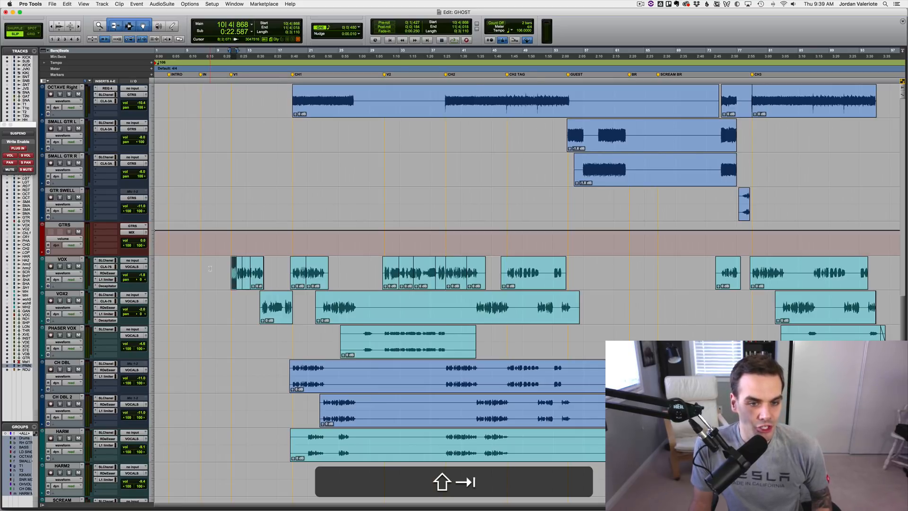
key(shift+Tab)
key(shift+Tab)
key(shift+Tab)
key(shift+Tab)
key(shift+Tab)
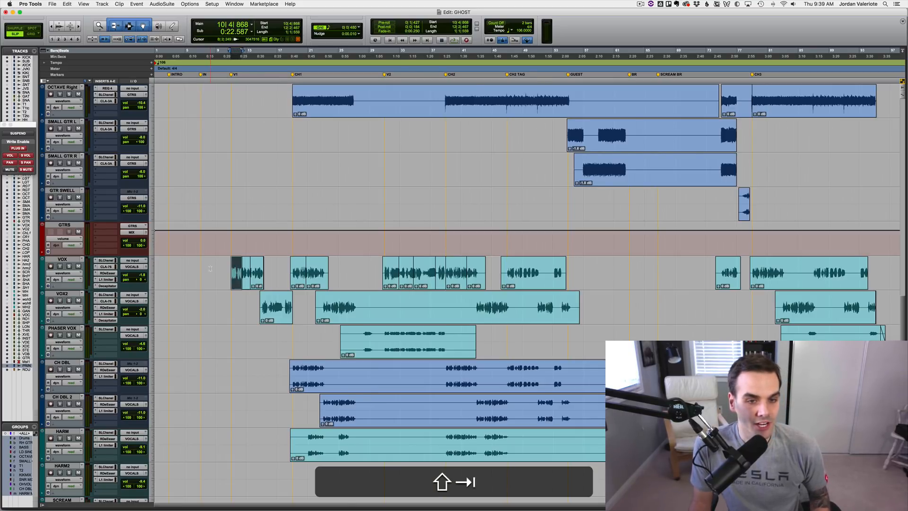
key(shift+Tab)
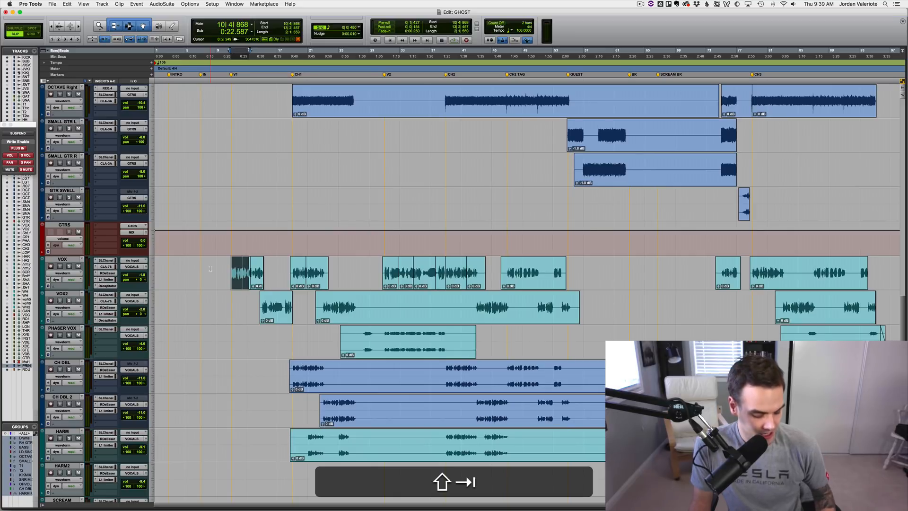
Turn off Tab to Transients and extend the VOX selection clip boundary by clip boundary through the first V2 segment
key(alt+super+Tab)
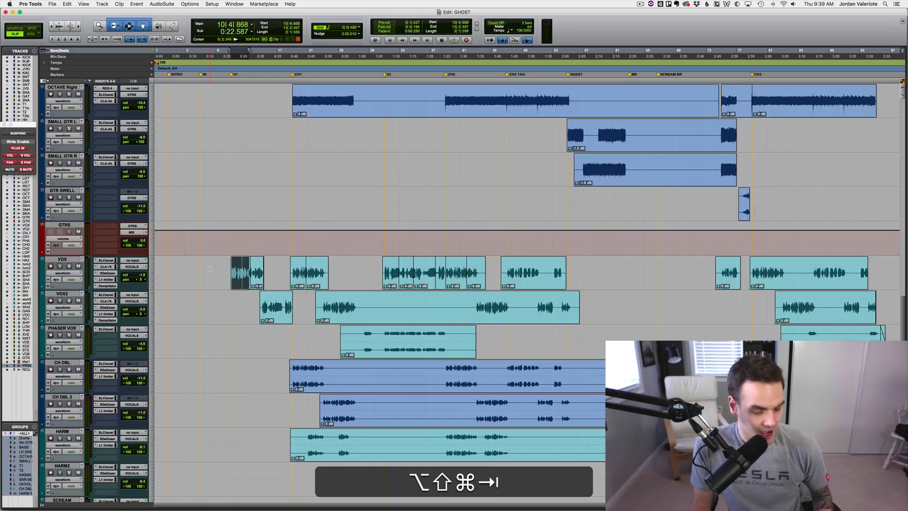
key(shift+Tab)
key(shift+Tab)
key(shift+Tab)
key(shift+Tab)
key(shift+Tab)
key(shift+Tab)
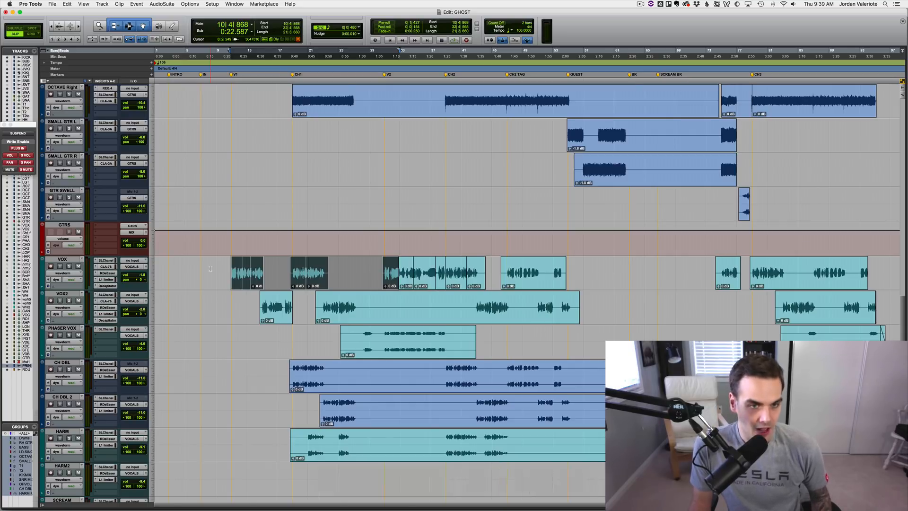
Clear the VOX selection by placing the edit cursor before the first clip, and turn Tab to Transients back on
click(210, 268)
key(alt+super+Tab)
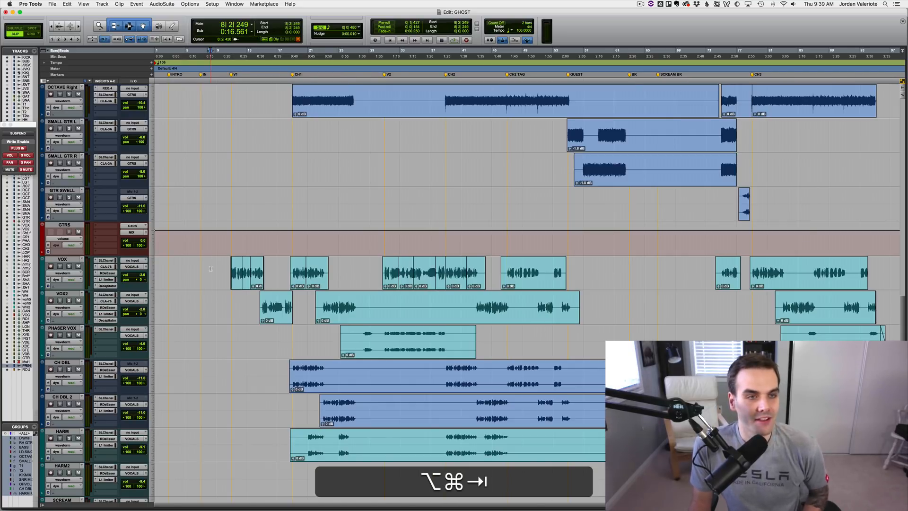
Consolidate a freehand range around the V1 clips on the VOX track, and undo the consolidation
drag(211, 268, 275, 266)
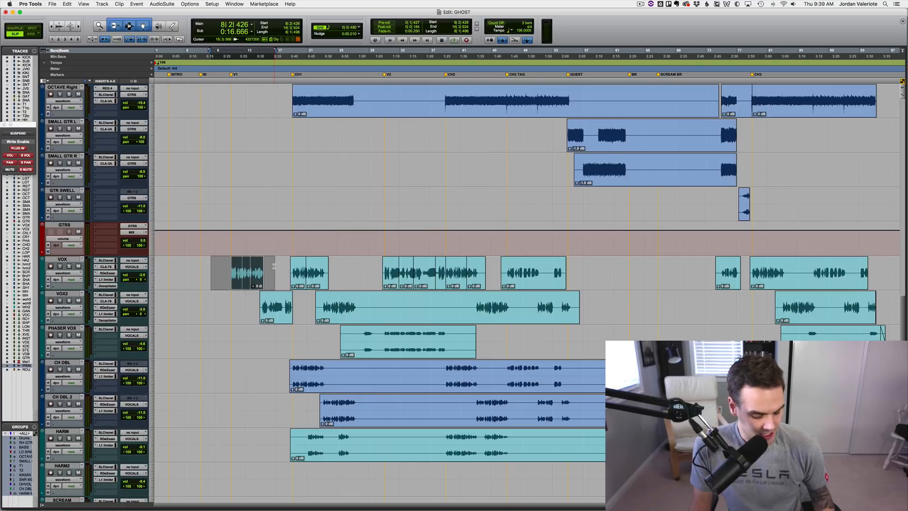
key(alt+shift+3)
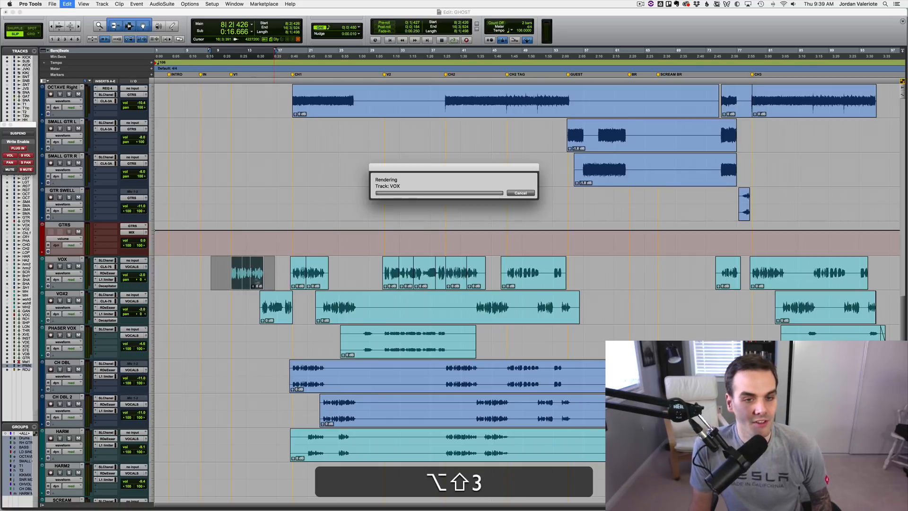
key(super+z)
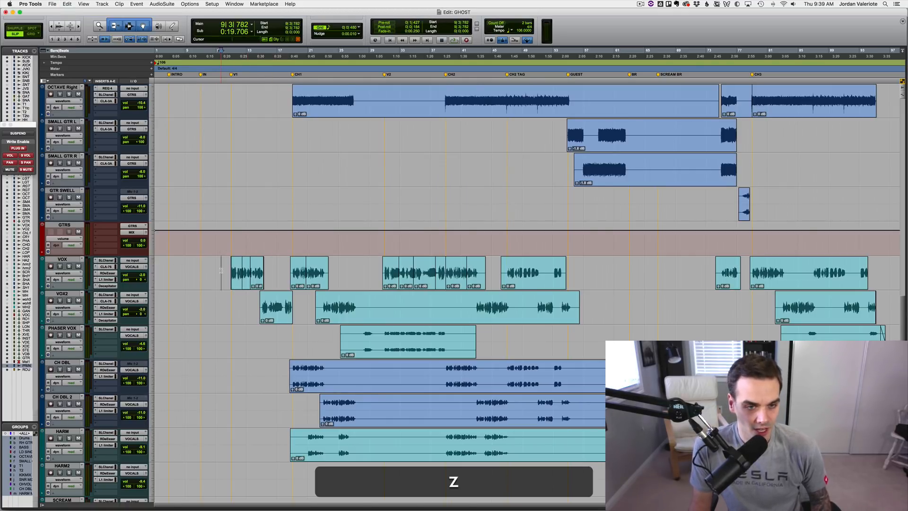
Select all clips on the VOX track, consolidate them into one continuous clip, and undo the consolidation
key(super+a)
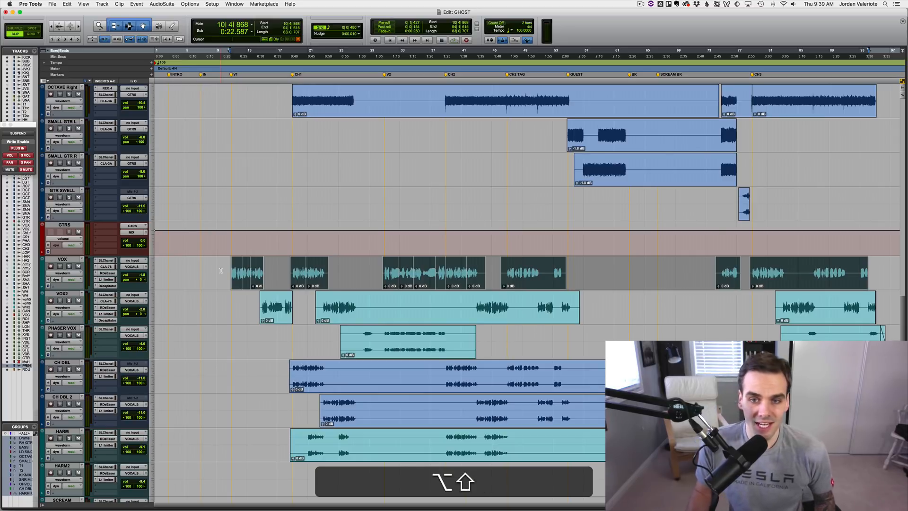
key(alt+shift+3)
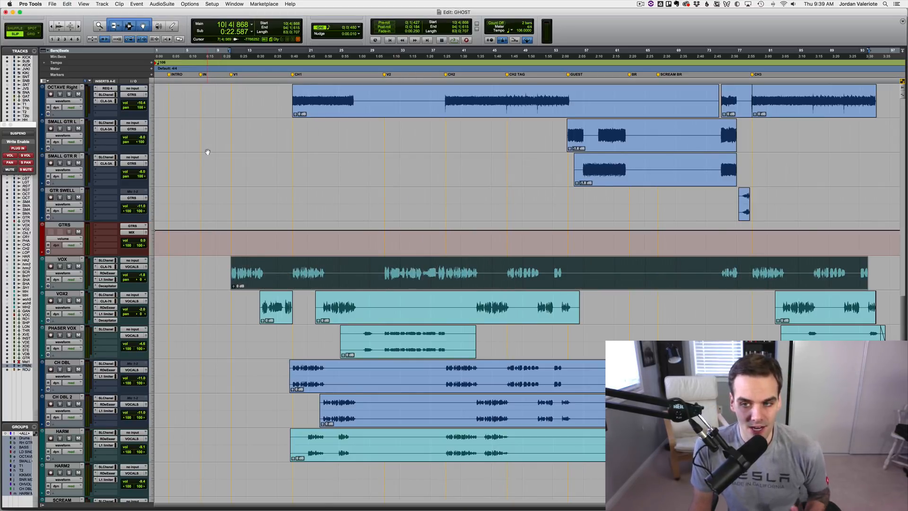
key(super+z)
Select all clips on the VOX track, heal their separations, and clear the selection before the first clip
key(super+a)
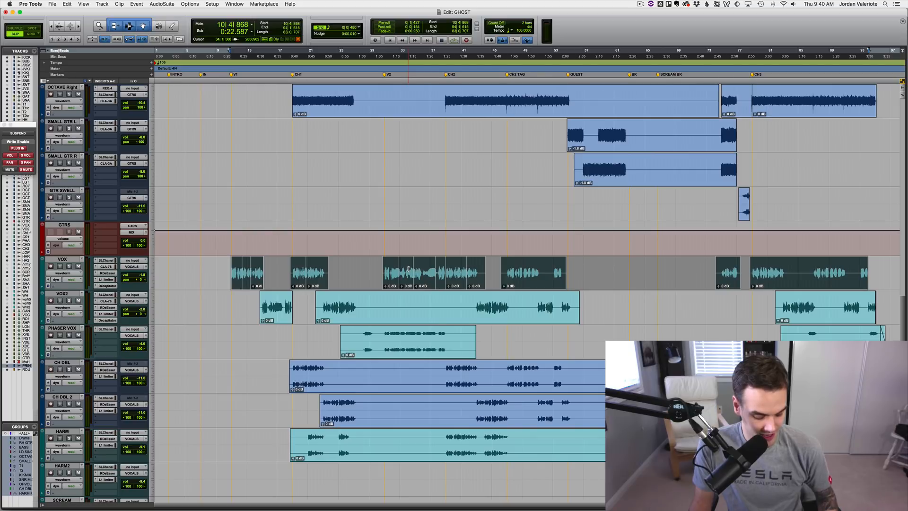
key(super+h)
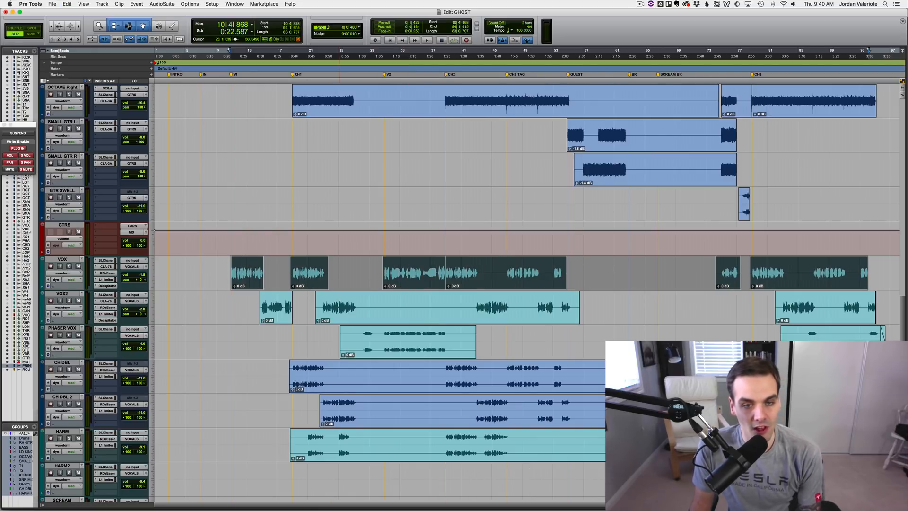
click(191, 274)
Add the mono SSLChannel plug-in to insert E of the SMALL GTR R track and close its window
scroll(112, 253, up, 2)
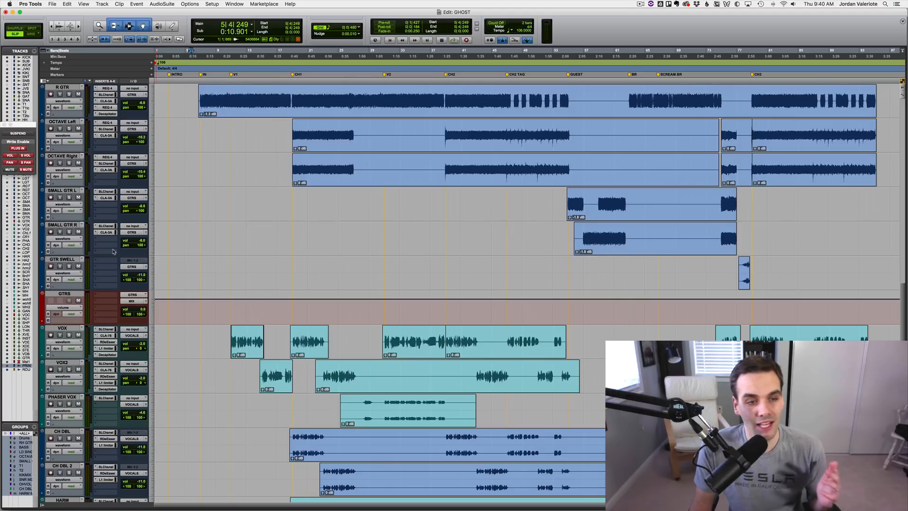
click(112, 251)
mouse_move(118, 266)
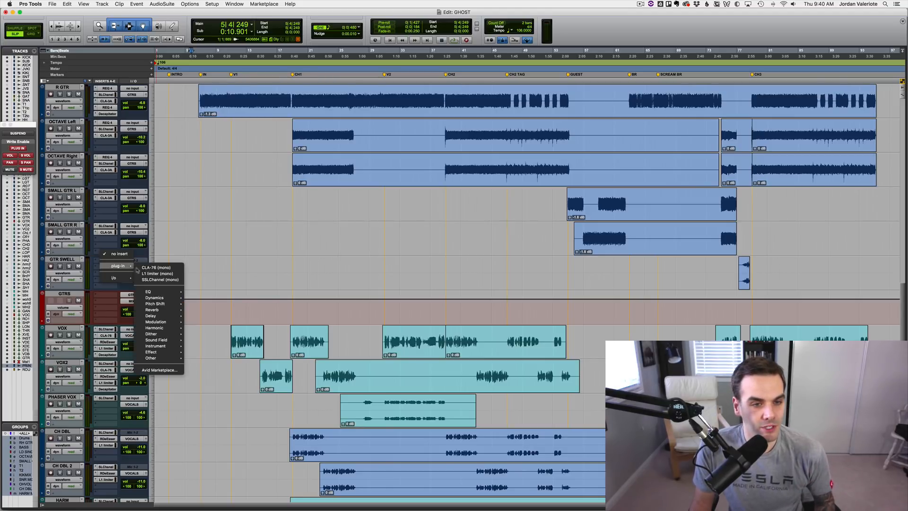
click(156, 279)
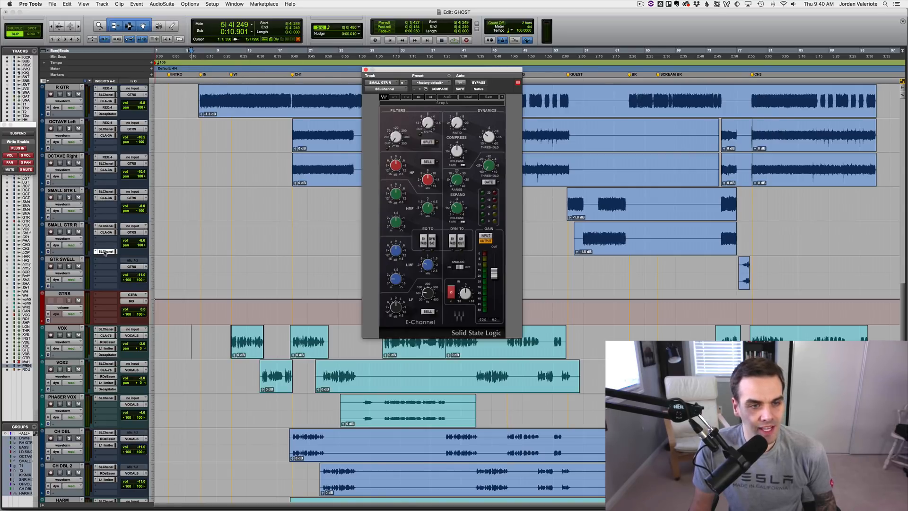
click(105, 251)
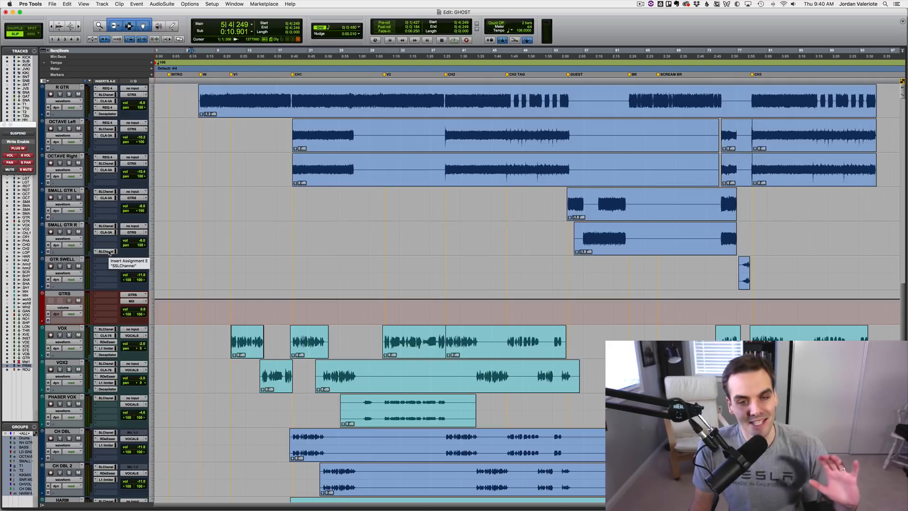
Copy the settings of the SSLChannel plug-in on the VOX track and close its window
click(105, 330)
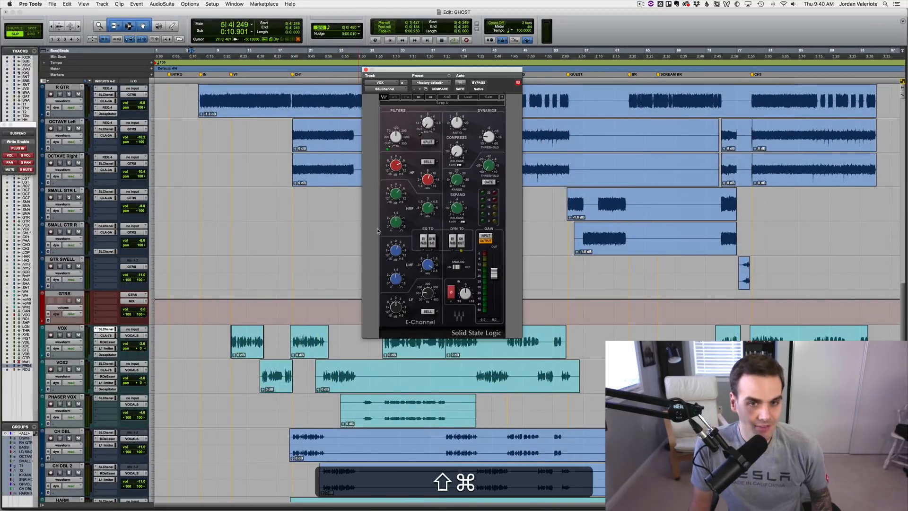
key(super+shift+c)
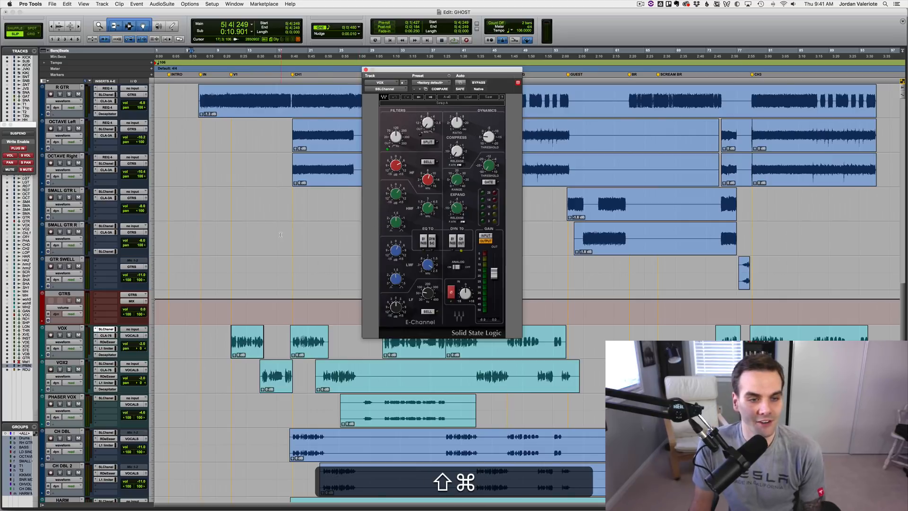
click(115, 328)
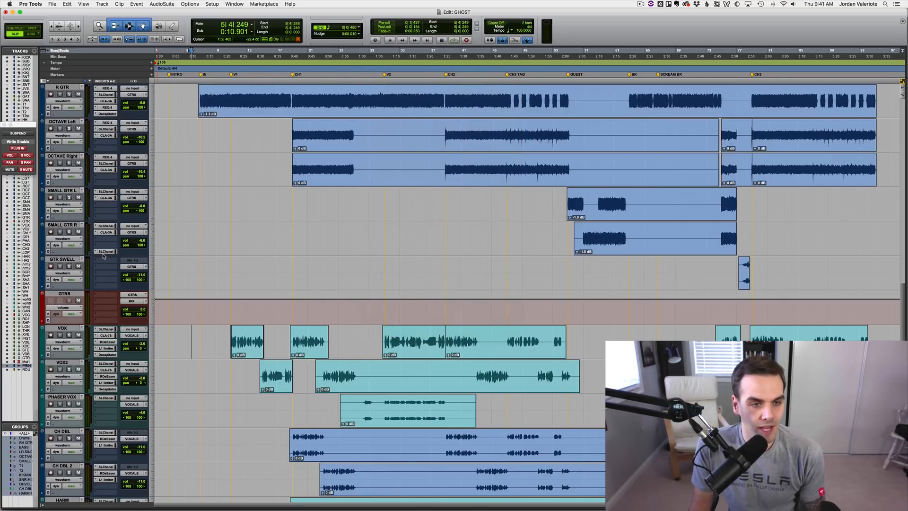
Remove the SSLChannel plug-in from insert E of SMALL GTR R and close the plug-in window
click(105, 252)
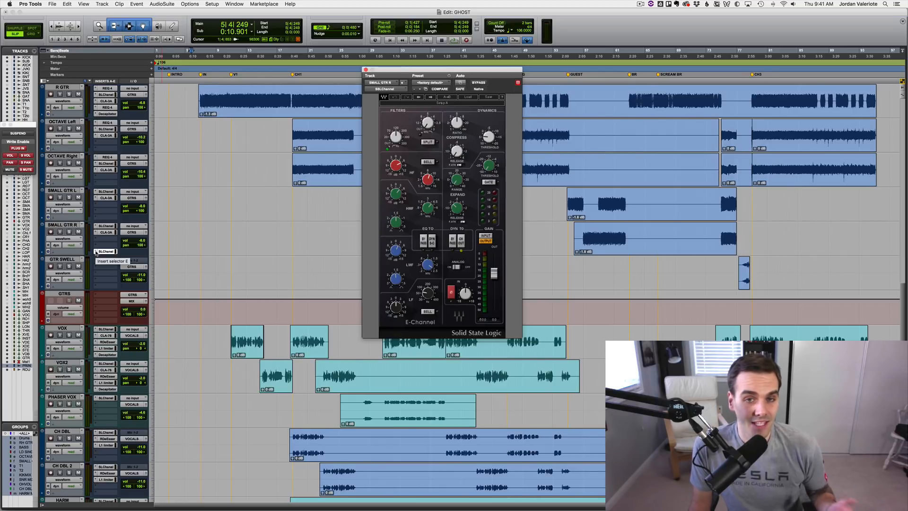
click(96, 251)
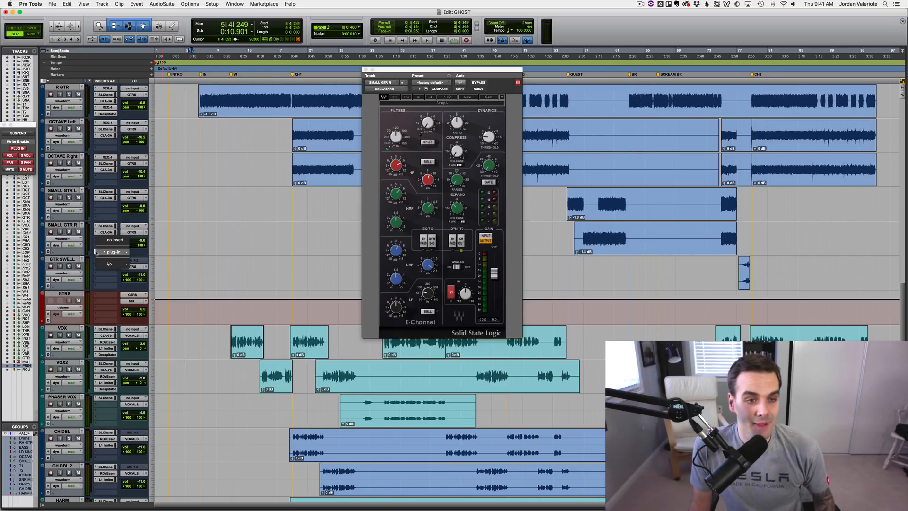
click(100, 240)
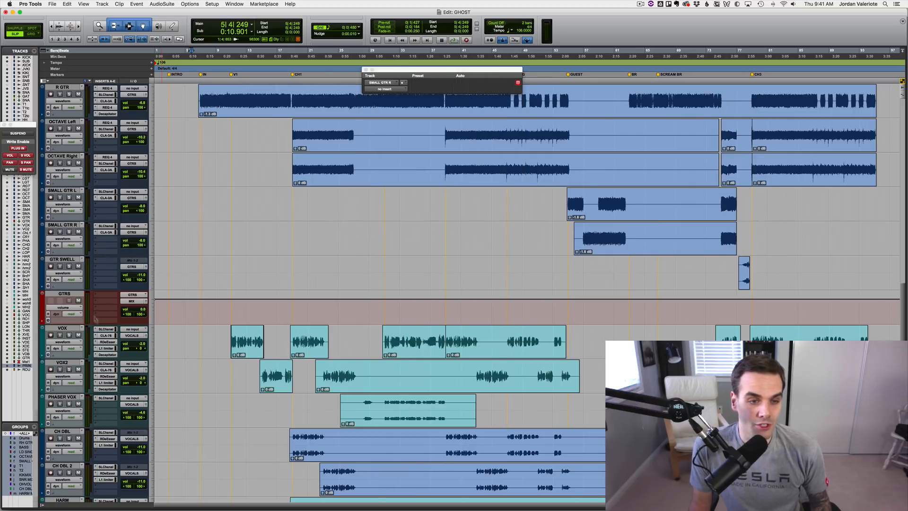
click(101, 330)
click(100, 329)
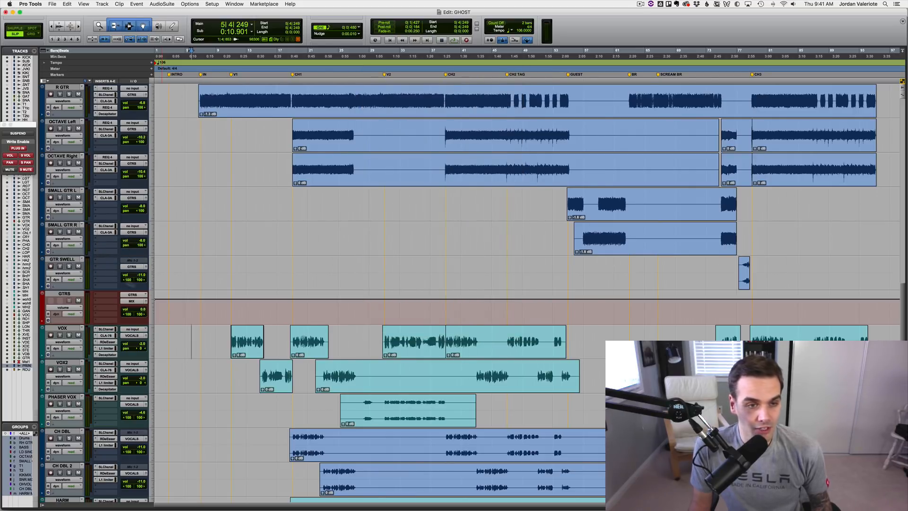
Select a freehand range from about bar 15 to bar 24 across the grouped drum tracks, and clear it
scroll(201, 294, up, 15)
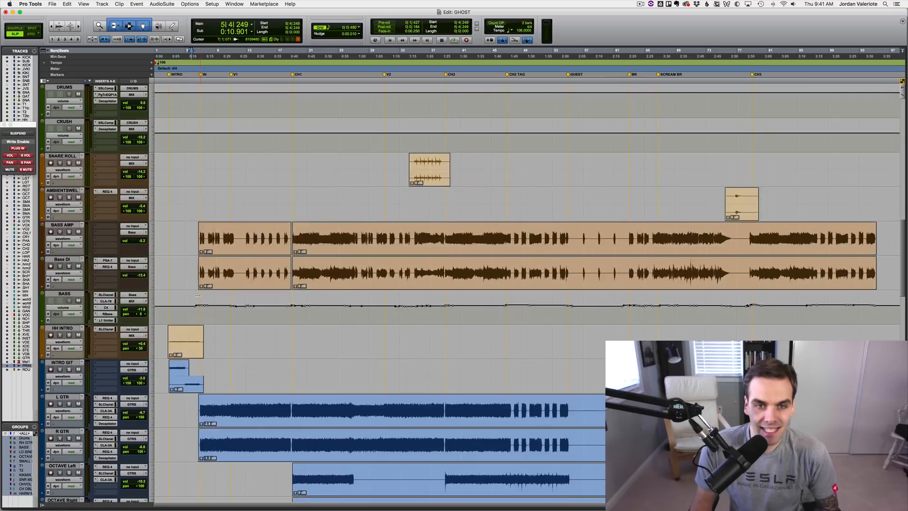
scroll(190, 300, up, 15)
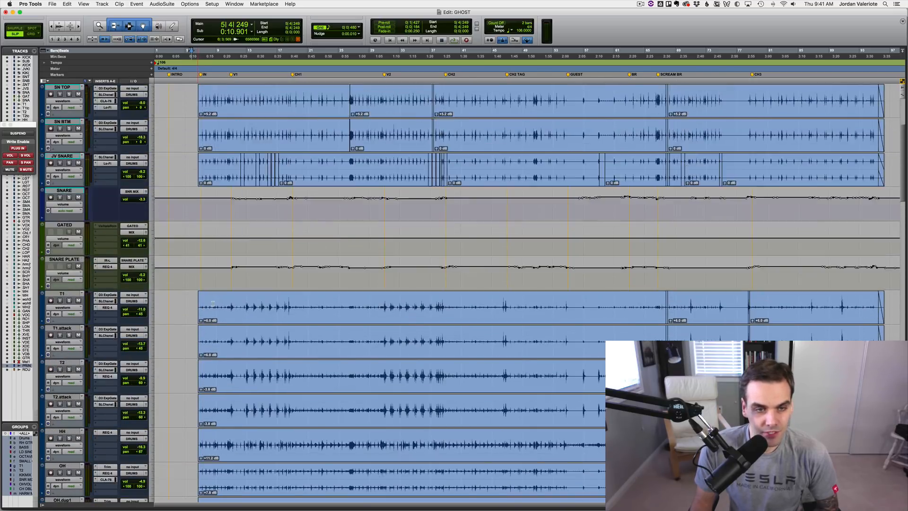
click(224, 169)
key(t)
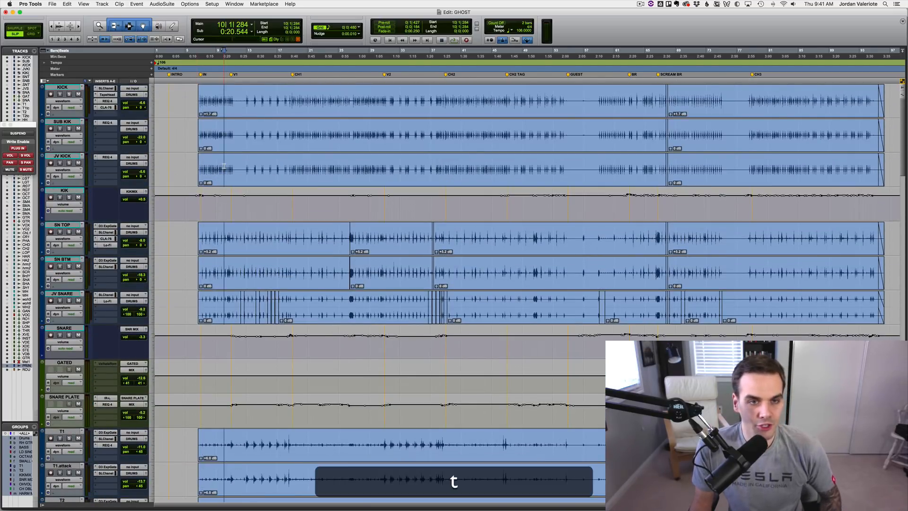
click(310, 167)
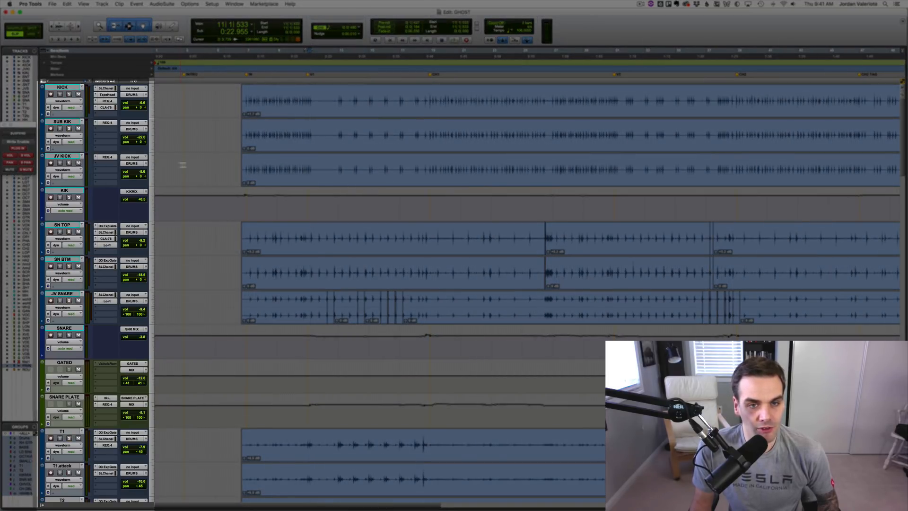
drag(370, 158, 507, 155)
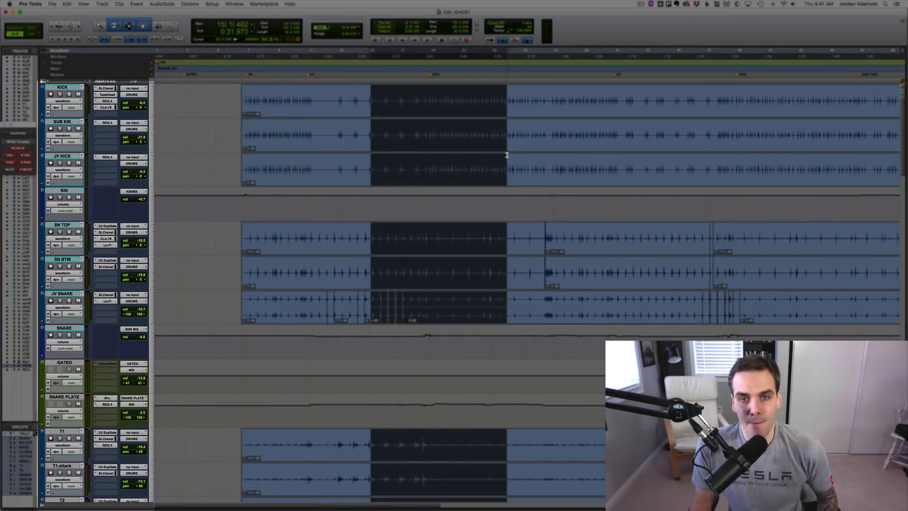
click(507, 155)
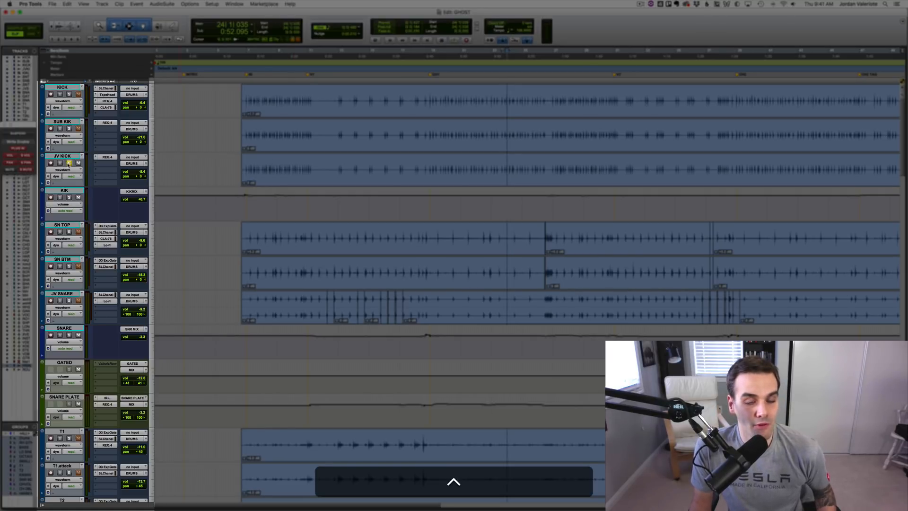
Solo the SN TOP track on its own, independently of the Drums group, and unsolo it
click(69, 232)
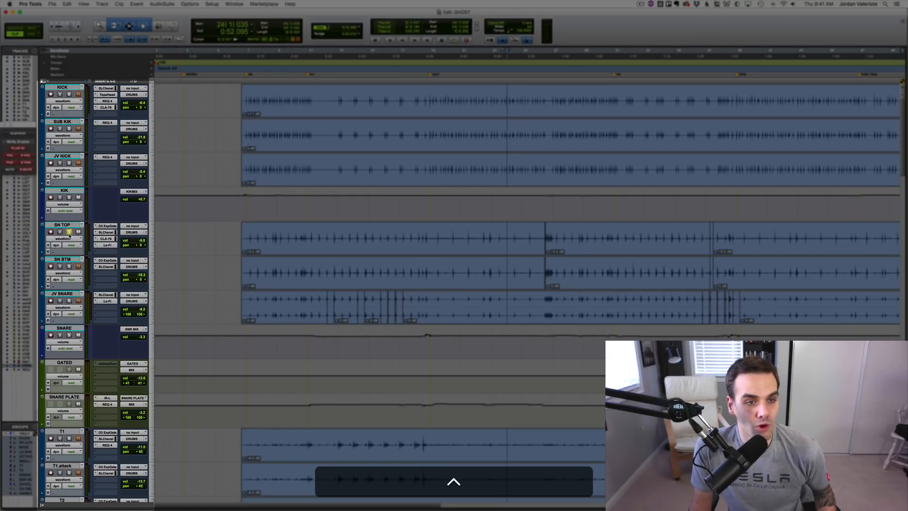
click(69, 231)
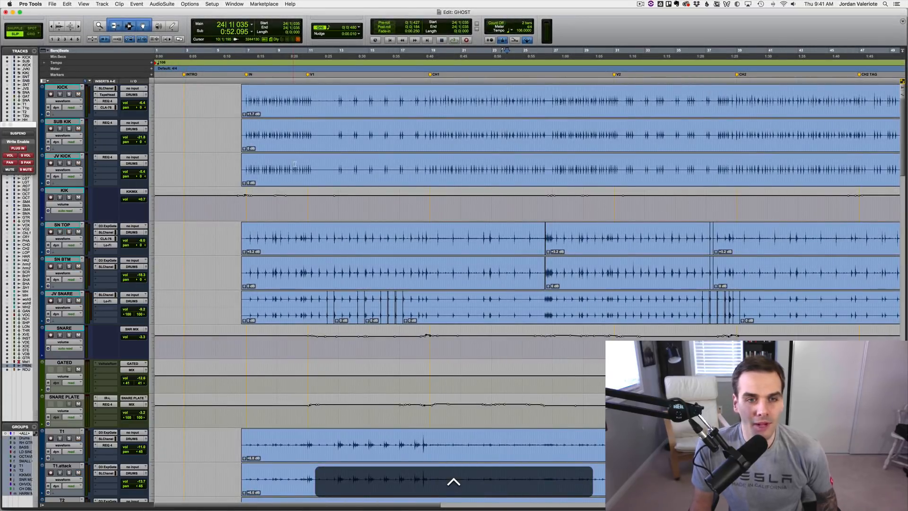
Suspend all track groups, select a short range near the start of the SN TOP clip alone, and clear it
click(293, 161)
scroll(293, 162, down, 3)
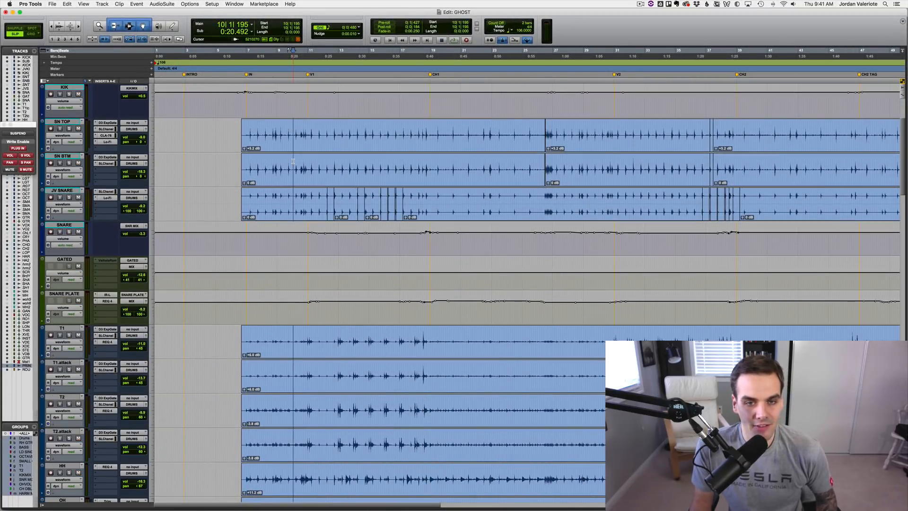
key(t)
key(t)
key(shift+super+g)
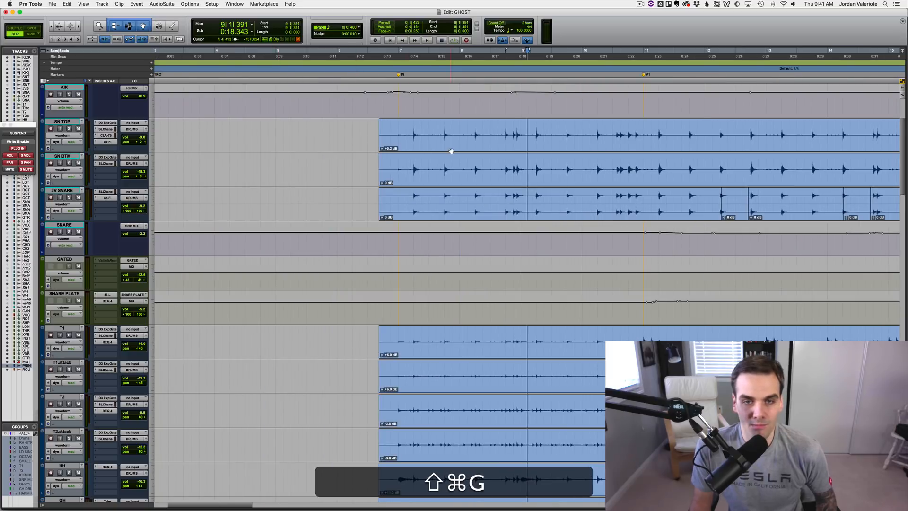
drag(433, 132, 466, 133)
click(466, 134)
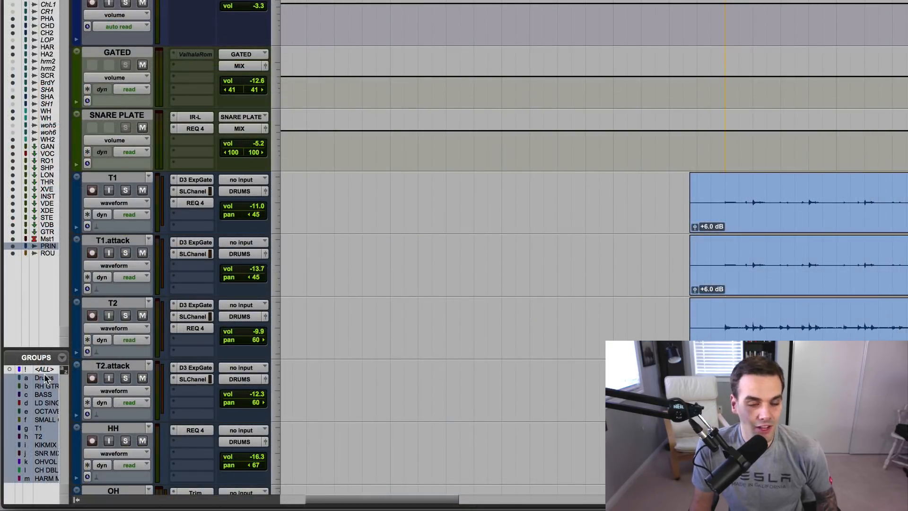
Turn the Drums group off and back on, and suspend and reactivate all track groups twice
click(41, 380)
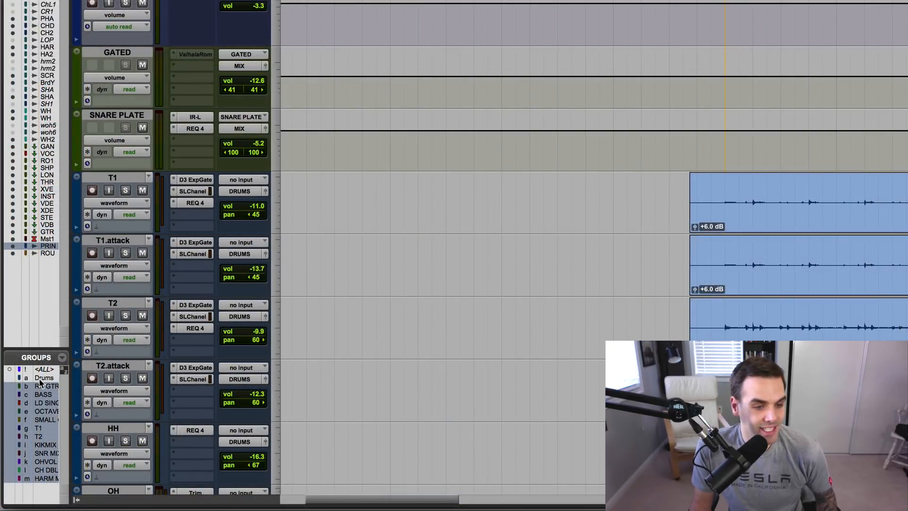
click(44, 378)
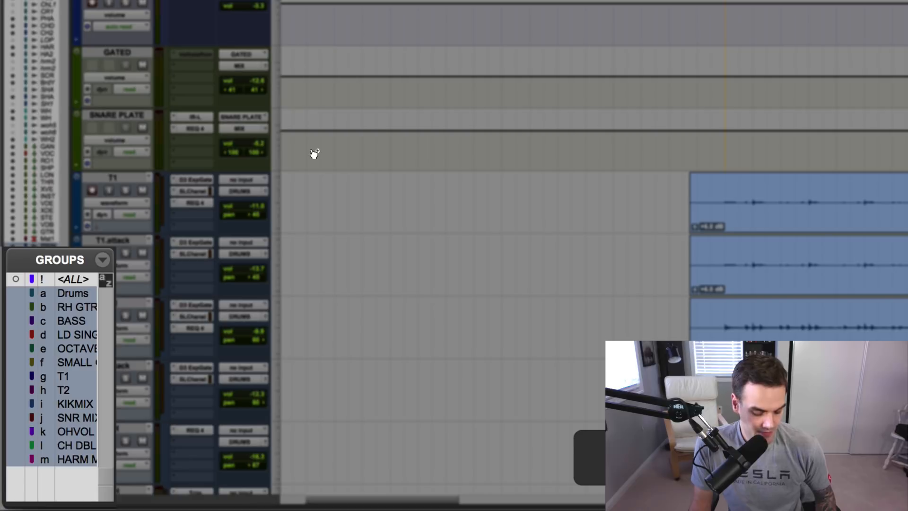
key(super+shift+g)
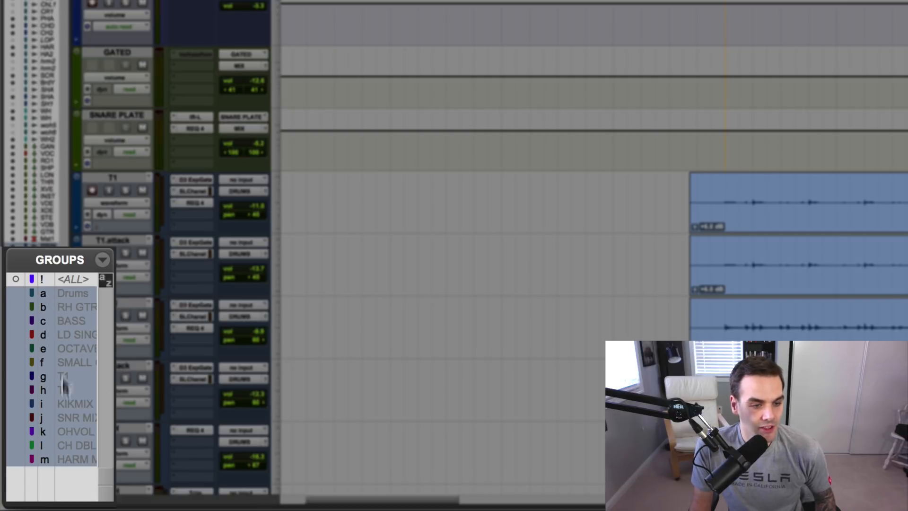
key(super+shift+g)
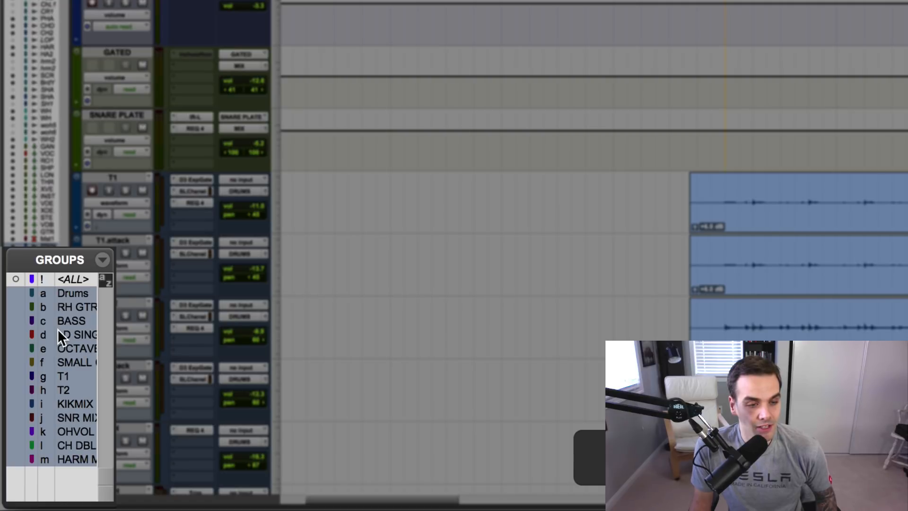
key(super+shift+g)
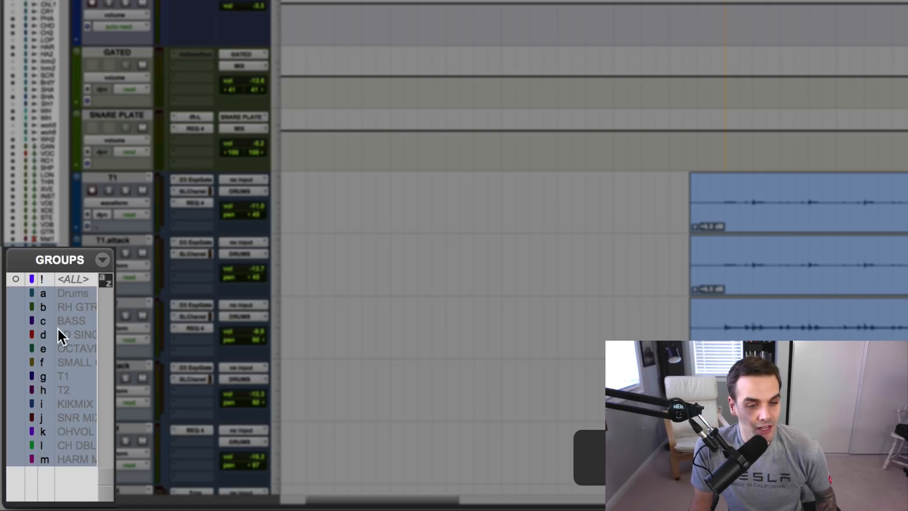
key(super+shift+g)
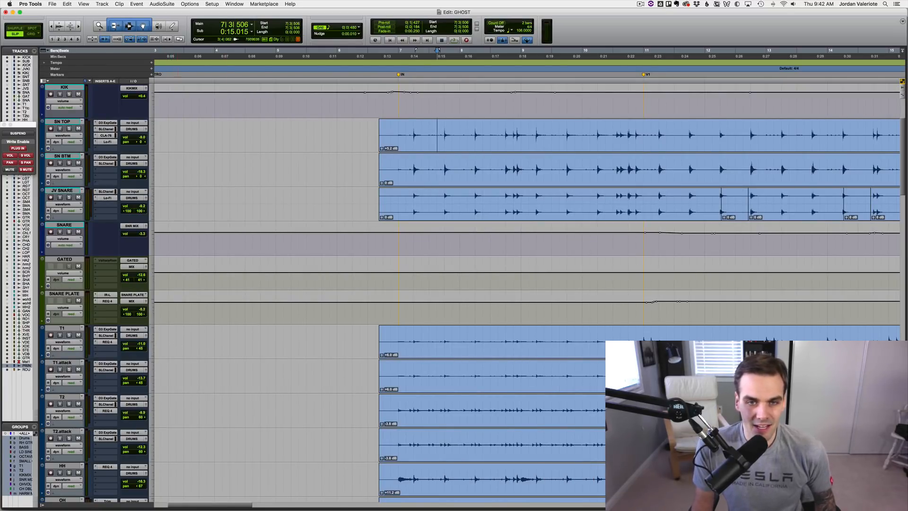
Select a range from about bar 7 beat 3 to bar 9 across the grouped drum tracks, and extend it to their whole clips
drag(443, 164, 507, 164)
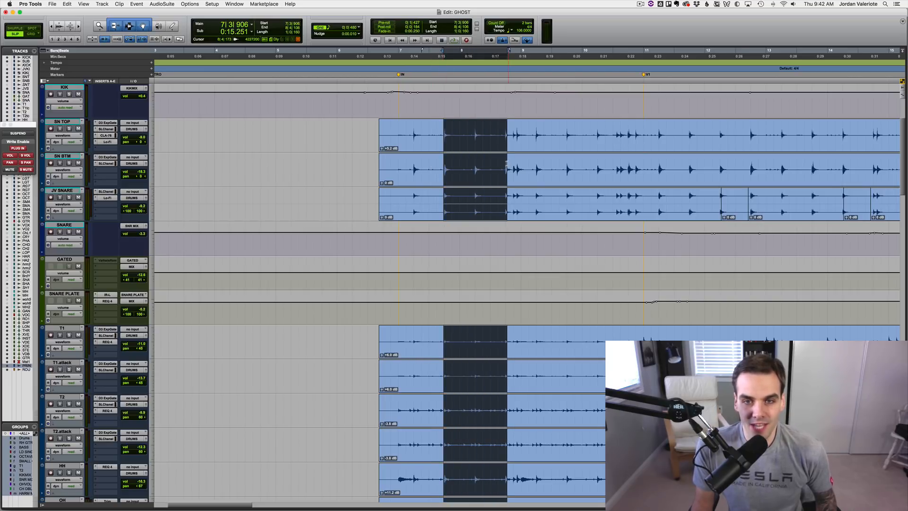
double_click(451, 154)
Suspend all track groups, and separate the single hit near bar 7 beat 4 on the KICK track and move it slightly later
scroll(449, 151, up, 3)
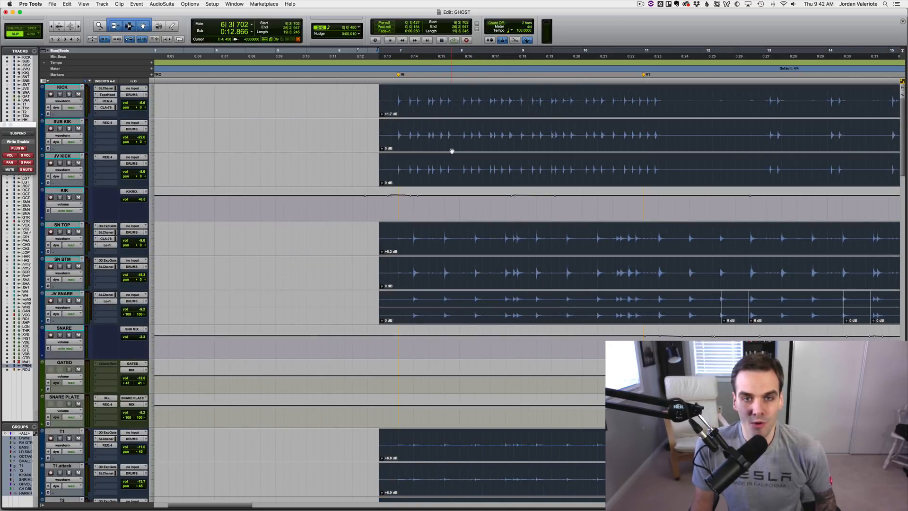
click(447, 98)
key(t)
key(shift+t)
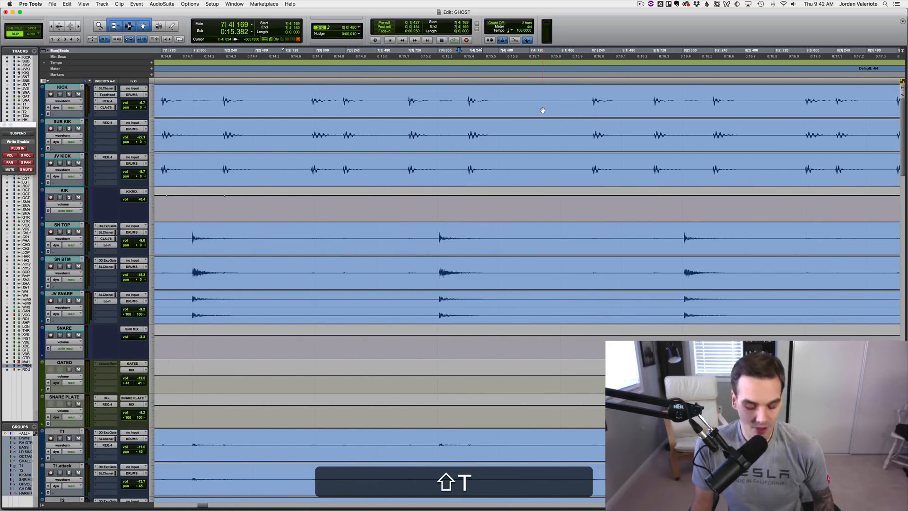
key(shift+super+g)
drag(466, 97, 499, 108)
key(super+e)
Reactivate all track groups and undo the edit to the separated KICK hit
key(shift+super)
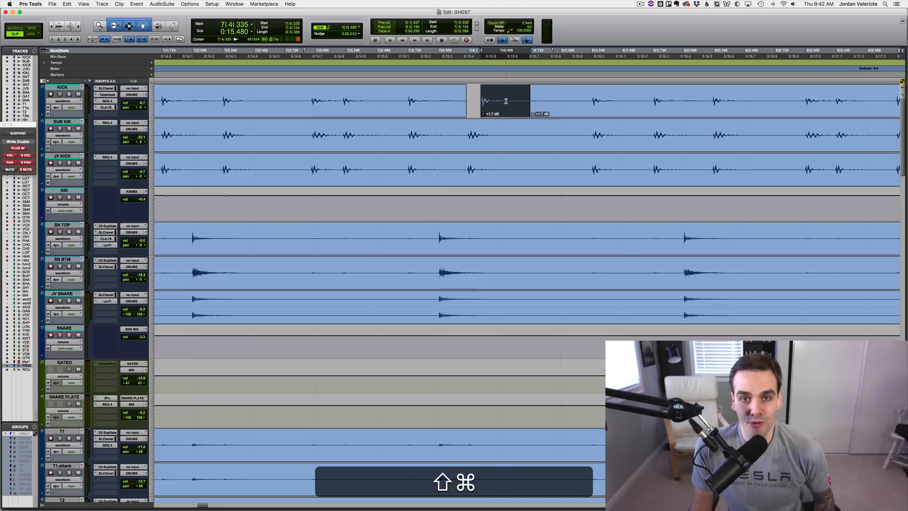
key(shift+super+g)
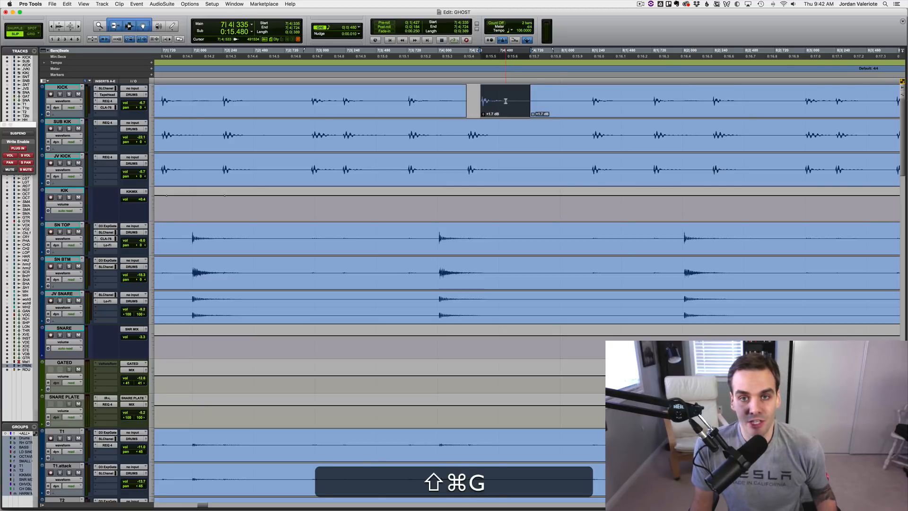
key(z)
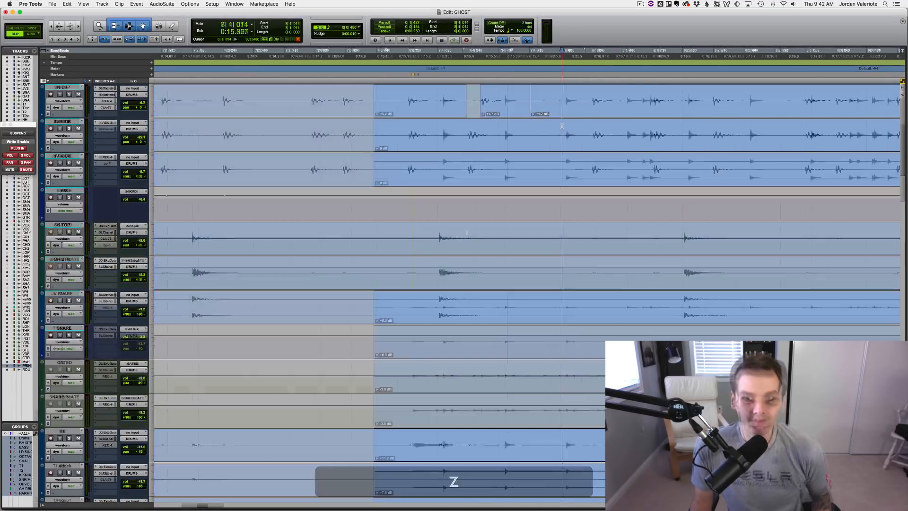
Show the Mix window and select the L GTR and R GTR tracks together
scroll(467, 233, down, 4)
key(r)
scroll(467, 233, down, 8)
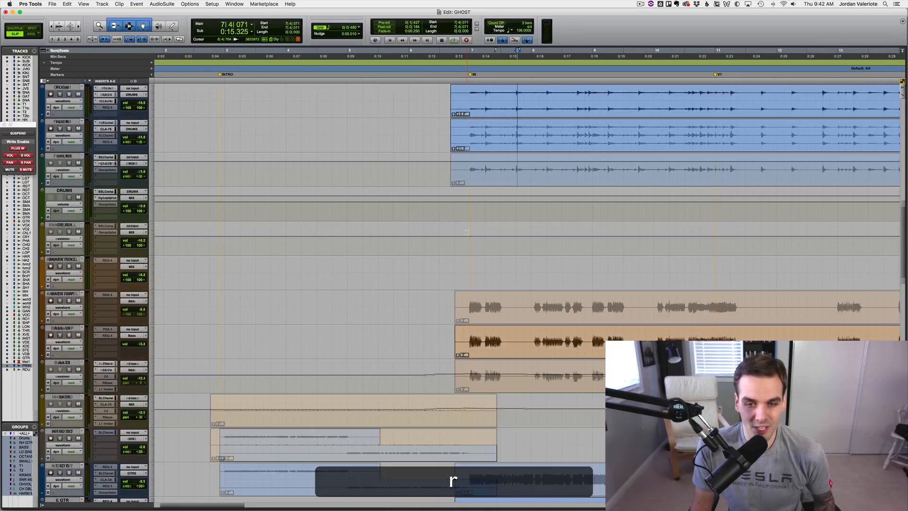
scroll(466, 232, right, 5)
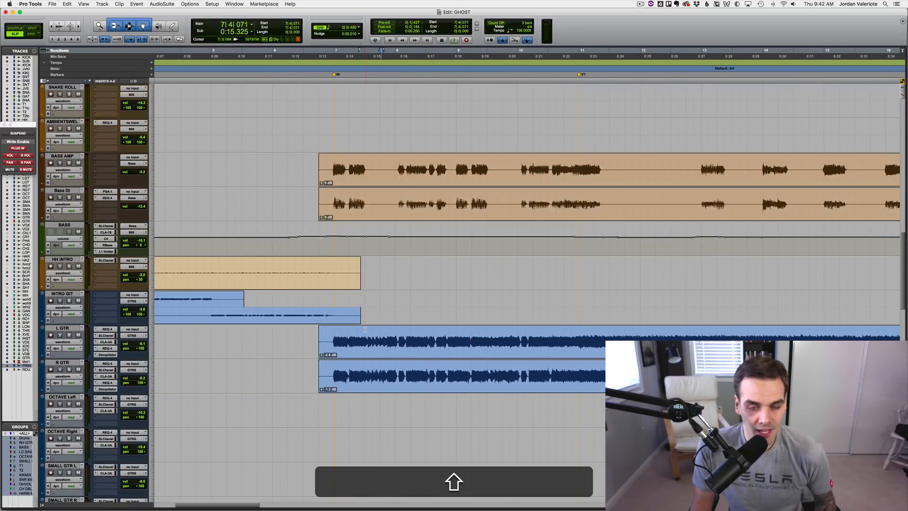
key(super+equal)
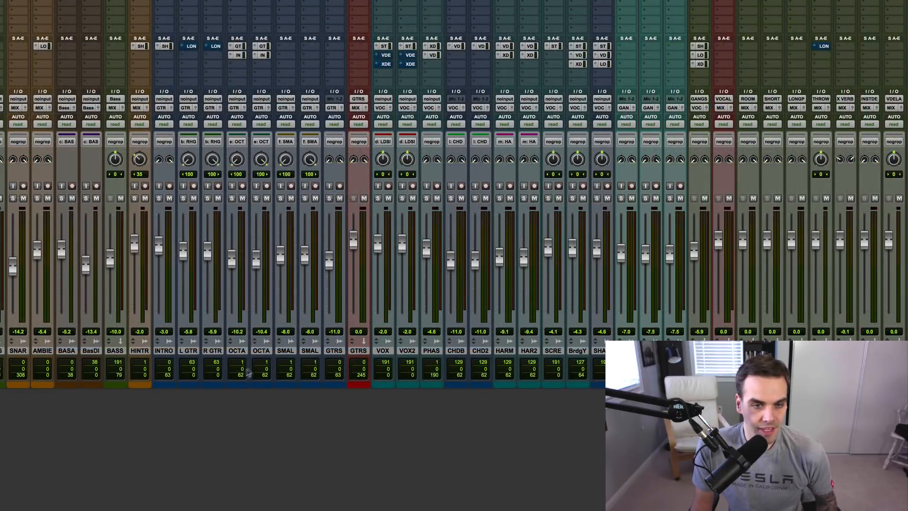
click(181, 352)
shift+click(208, 352)
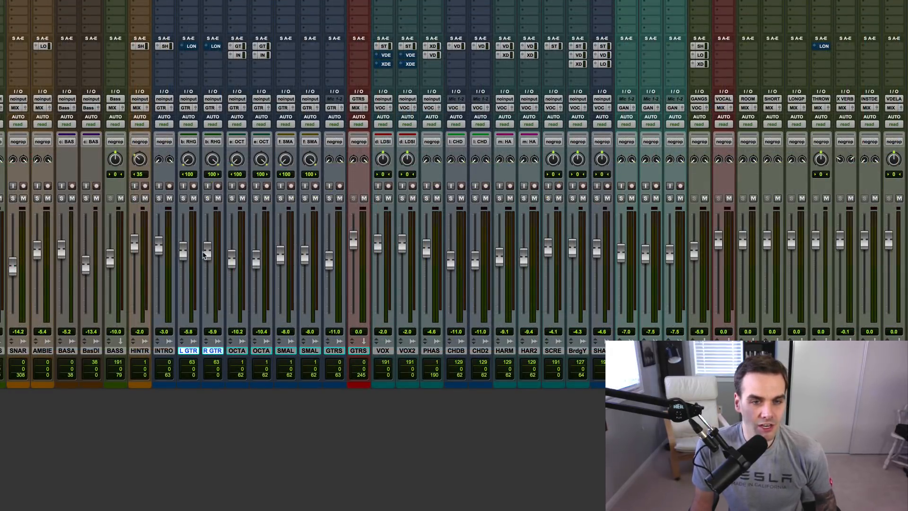
Toggle the mixer channel strips between wide and narrow view, finishing on the wide view
key(super+alt+m)
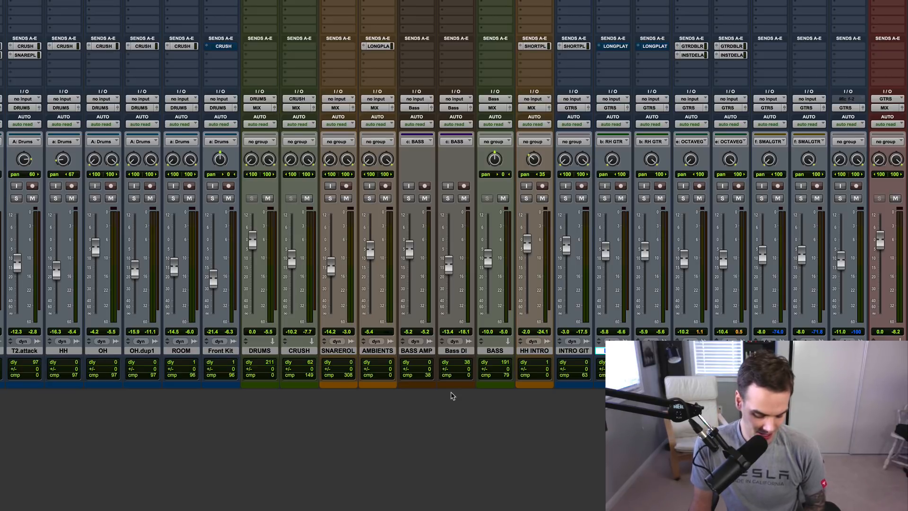
key(super+alt+m)
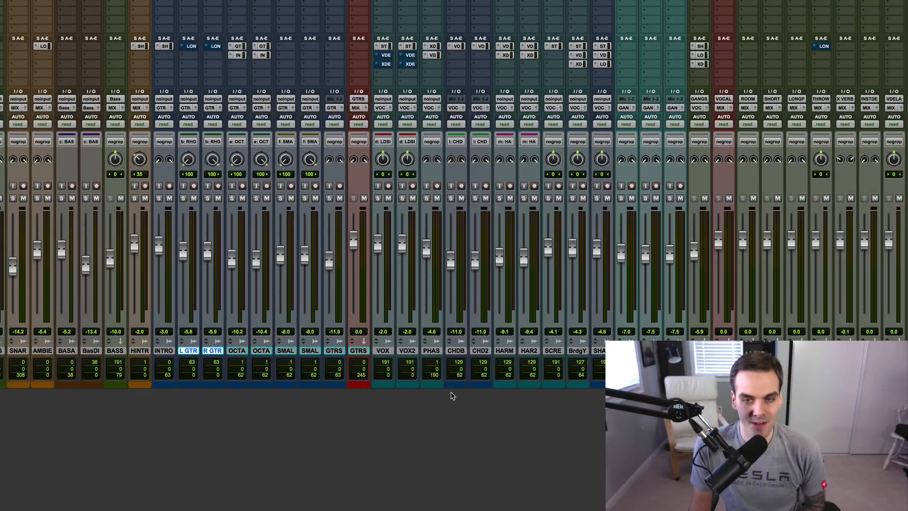
key(super+alt+m)
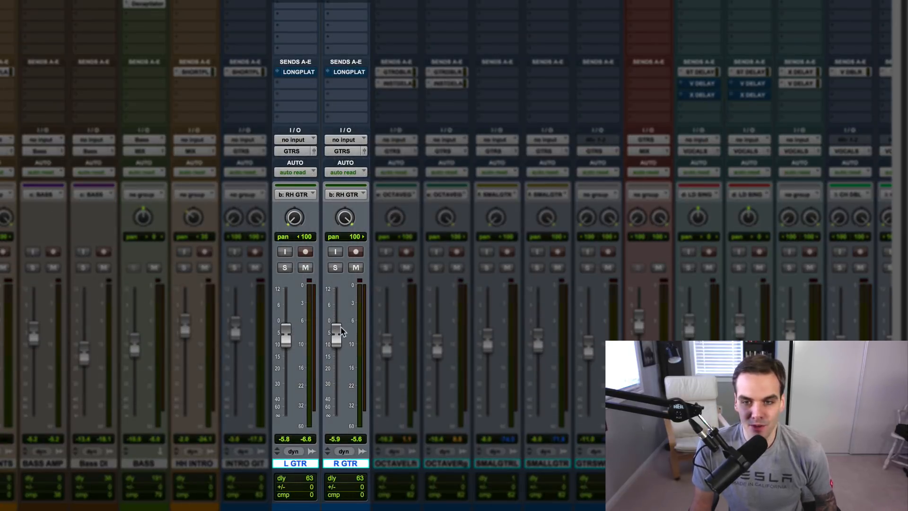
Lower the grouped L GTR and R GTR faders to -7.7 and -7.8 dB, suspend all track groups, and pull R GTR alone down to about -14 dB
mouse_move(334, 330)
mouse_down()
mouse_move(335, 347)
mouse_move(340, 306)
mouse_move(336, 350)
mouse_move(338, 307)
mouse_move(337, 336)
mouse_up()
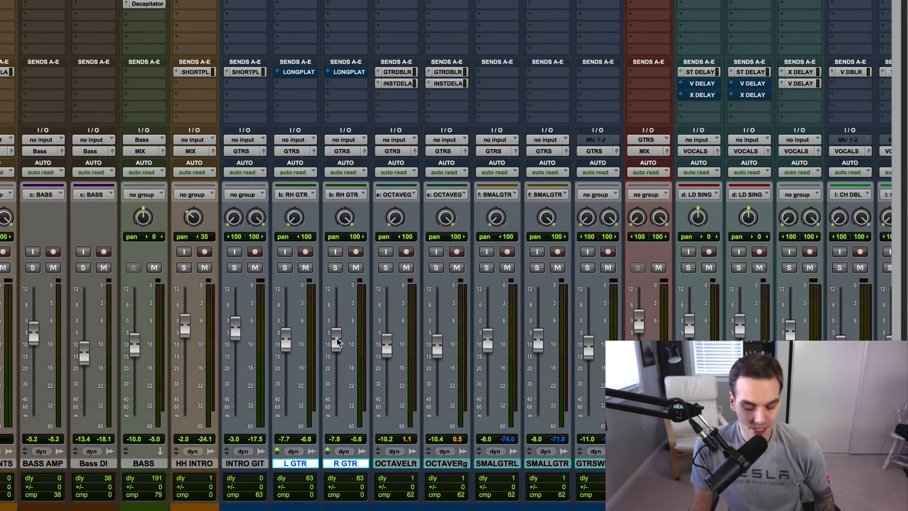
key(super+shift+g)
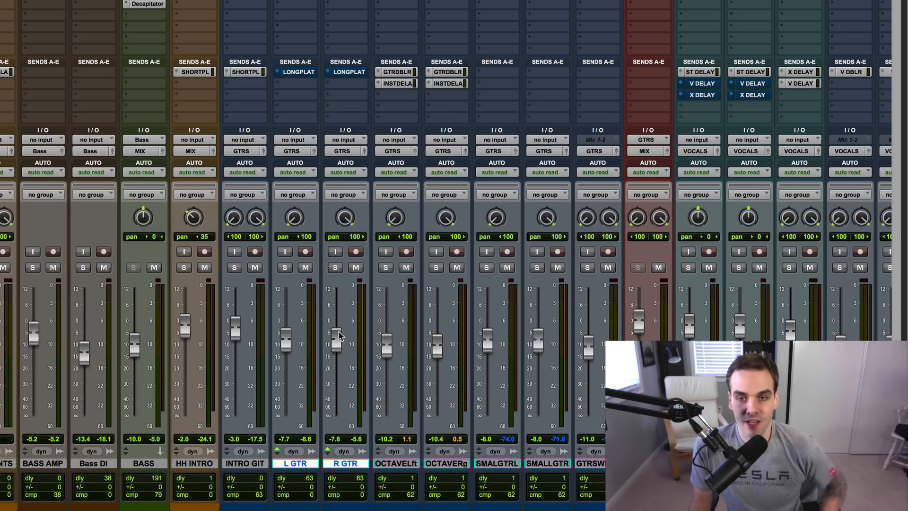
drag(337, 341, 336, 366)
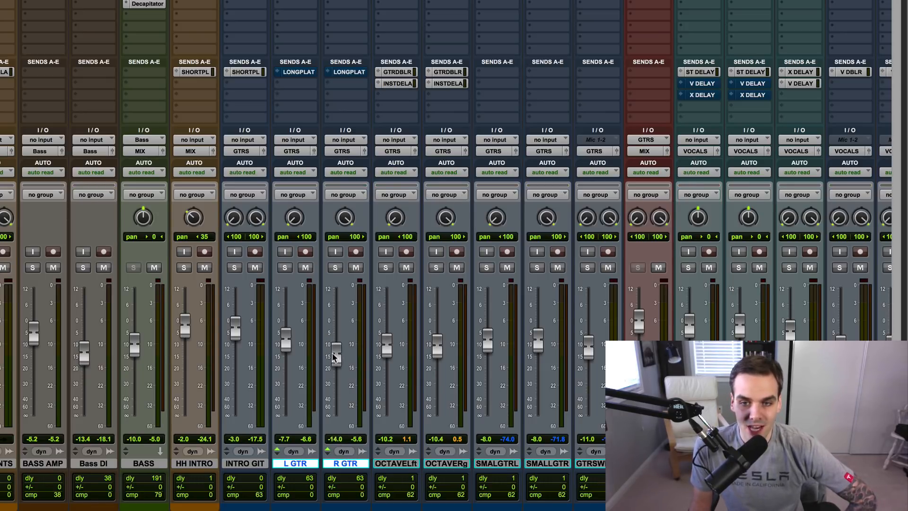
key(space)
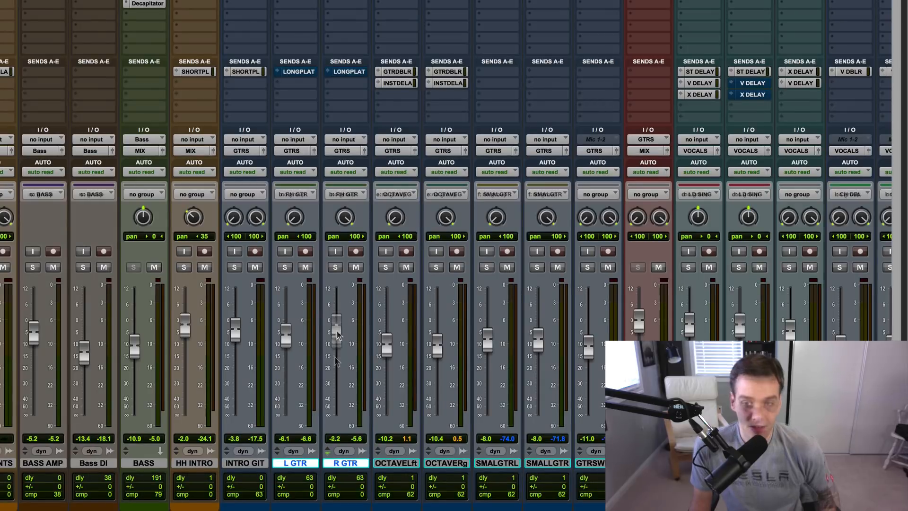
drag(338, 331, 335, 366)
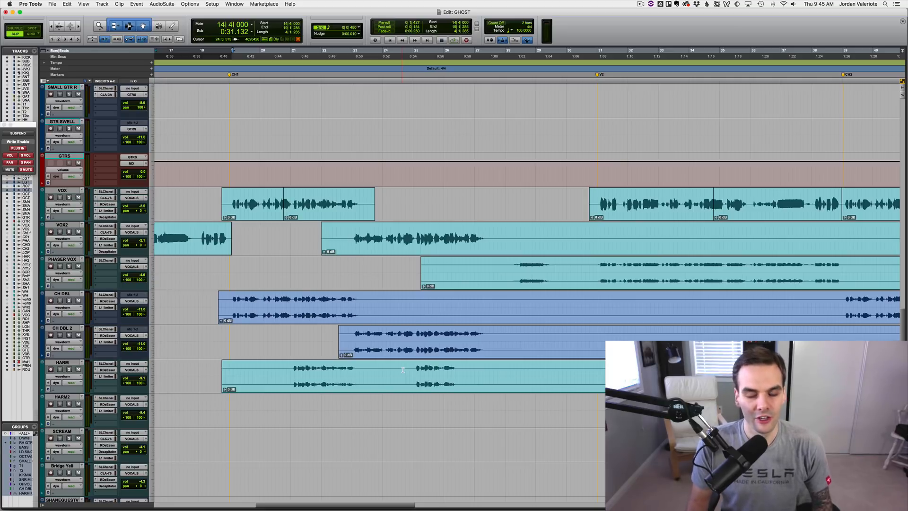
Select the HARM phrase from about bar 24 to bar 27, and move the selection up through the vocal tracks and back down to HARM
drag(411, 370, 486, 366)
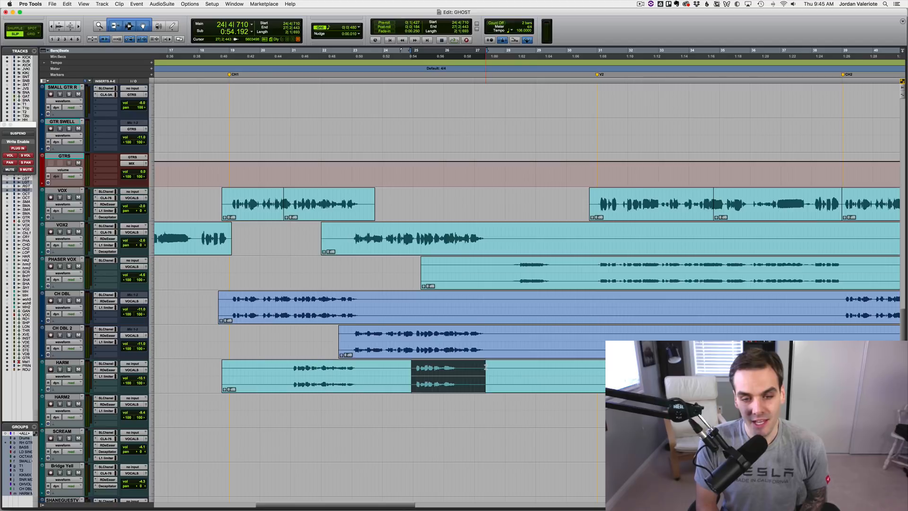
key(p)
key(p)
key(p)
key(p)
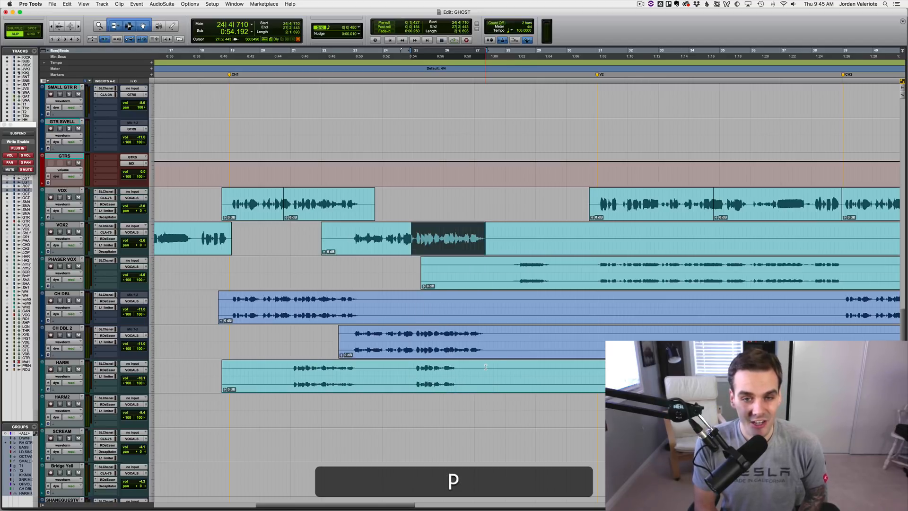
key(p)
key(semicolon)
key(semicolon)
key(semicolon)
key(semicolon)
key(semicolon)
key(semicolon)
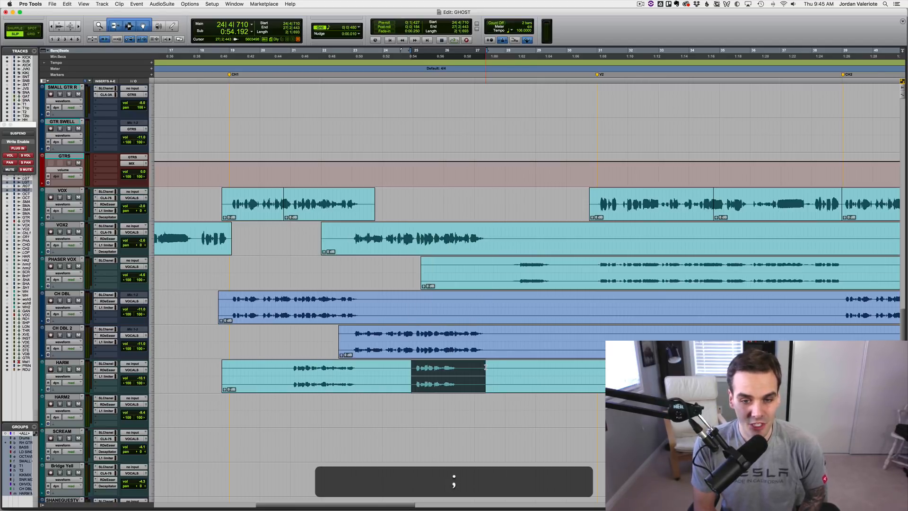
Move the selection up the tracks, return it to HARM by way of CH DBL and CH DBL 2, and separate the HARM clip there
key(p)
key(p)
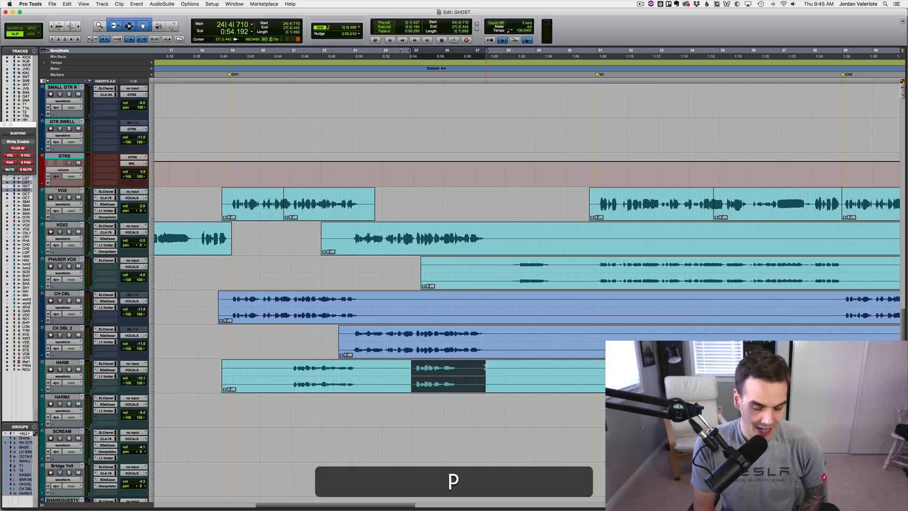
key(p)
key(p)
key(p)
key(p)
key(p)
key(p)
key(semicolon)
key(semicolon)
key(semicolon)
key(semicolon)
key(shift+semicolon)
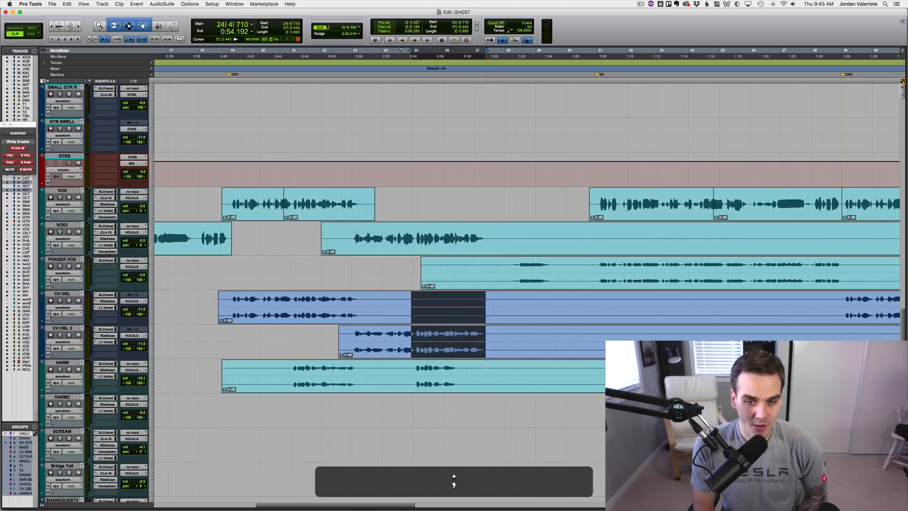
key(semicolon)
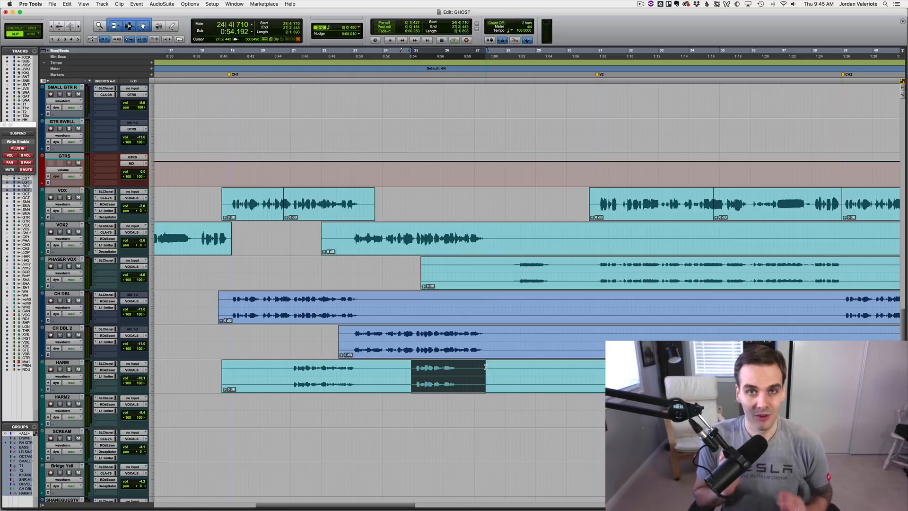
key(b)
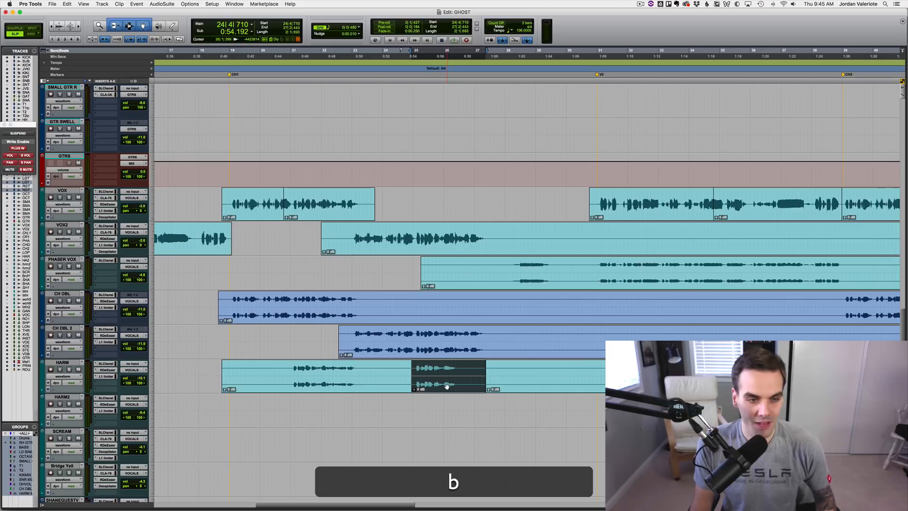
Try moving the separated HARM clip down to HARM2 and trimming the end of the preceding HARM clip, undoing each edit
drag(440, 375, 436, 411)
key(z)
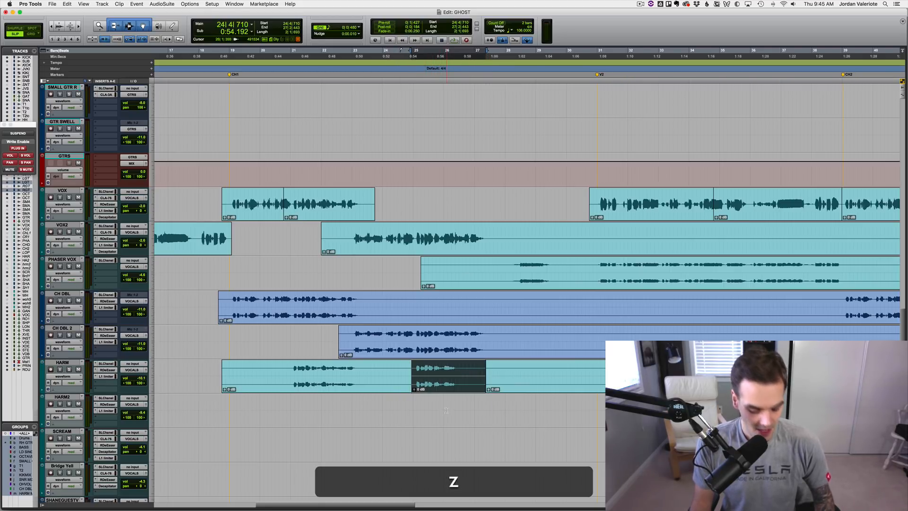
mouse_move(410, 377)
mouse_down()
mouse_move(398, 373)
mouse_move(406, 374)
mouse_up()
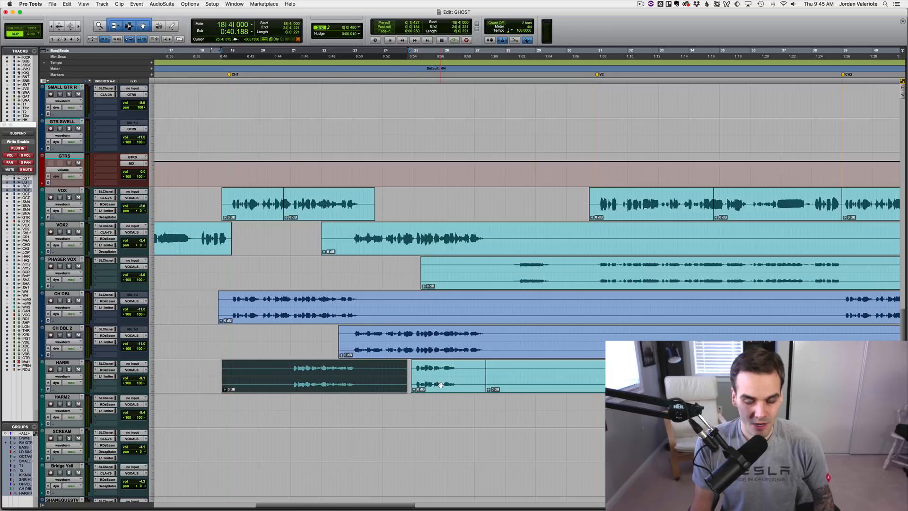
key(z)
Select the separated HARM clip, move the selection down to the same range on HARM2, and paste the clip there
click(440, 384)
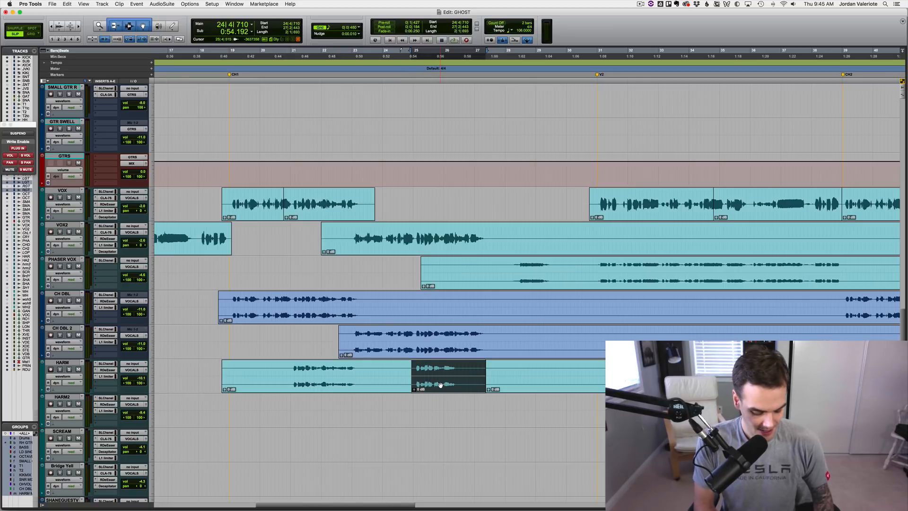
key(semicolon)
key(semicolon)
key(semicolon)
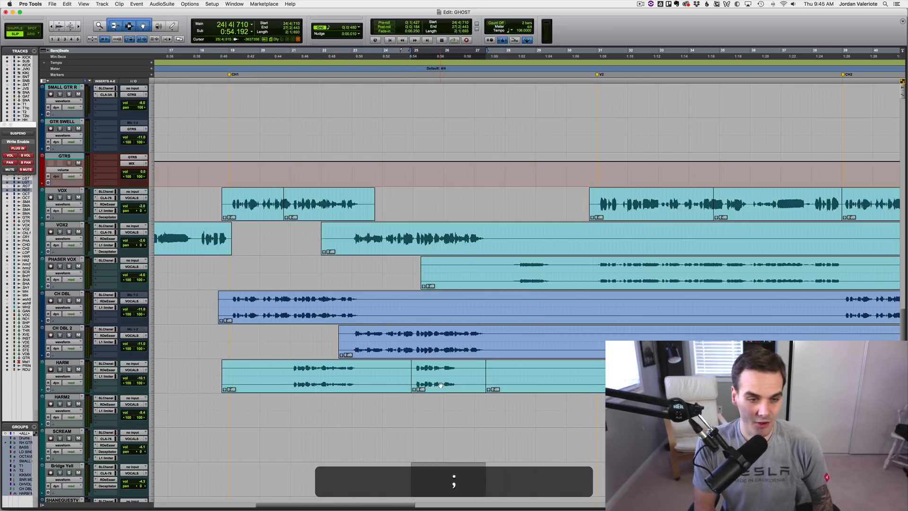
key(p)
key(semicolon)
key(p)
key(p)
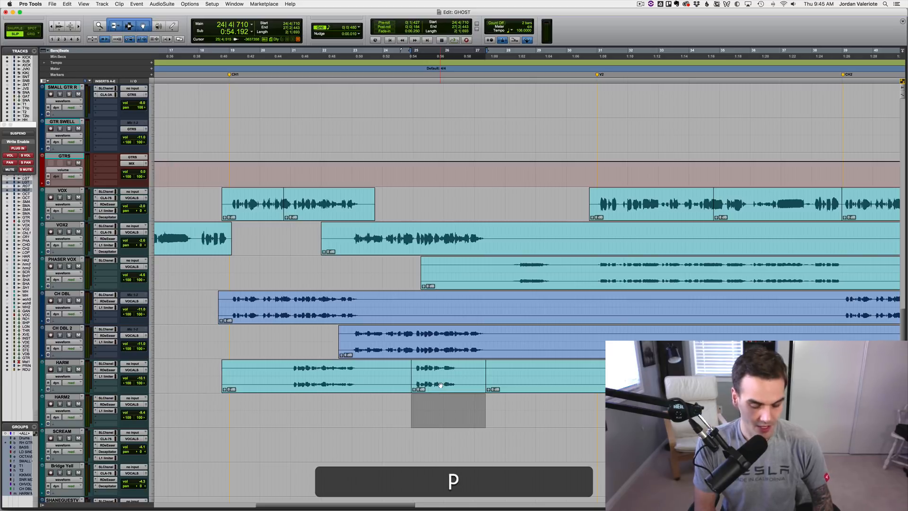
key(cmd+v)
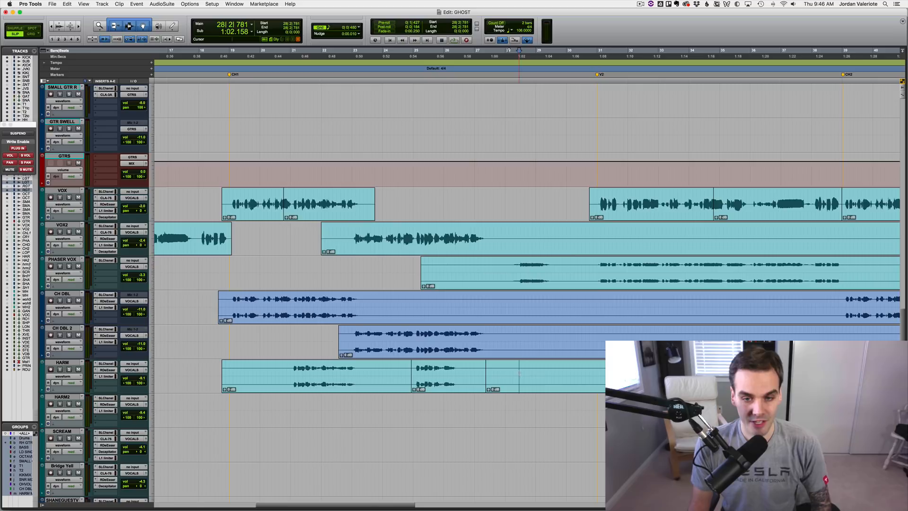
Select a short range near bar 28 and a point near bar 29 on HARM, moving each up and down between the vocal tracks
drag(519, 373, 540, 371)
key(p)
key(p)
key(semicolon)
key(semicolon)
click(565, 368)
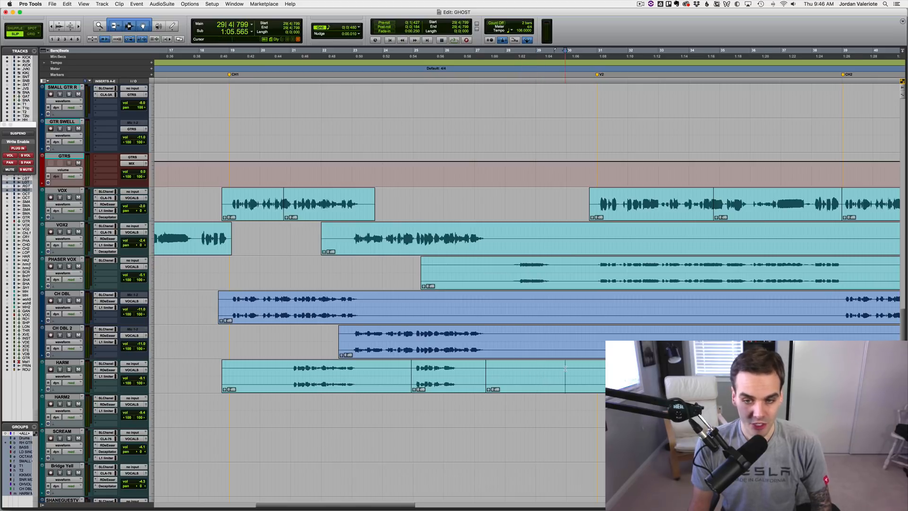
key(p)
key(p)
key(p)
key(p)
key(semicolon)
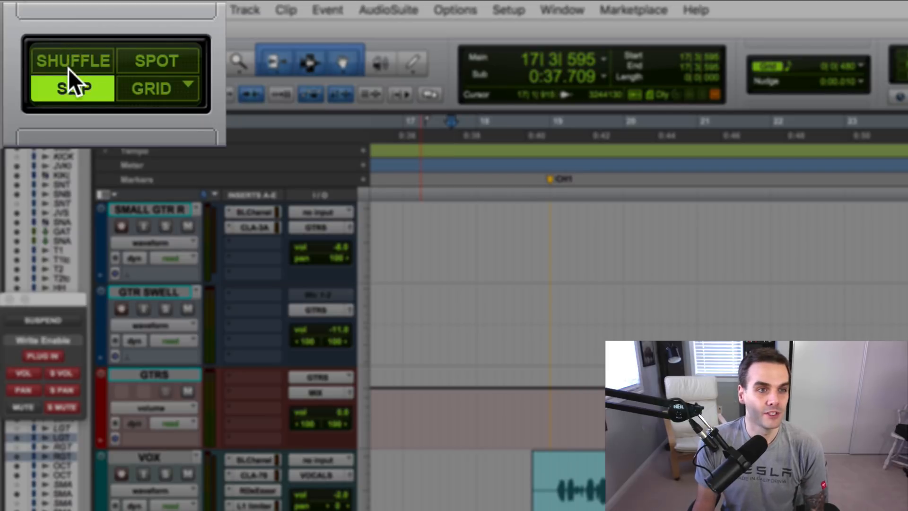
Switch the edit mode to Shuffle, Slip and Grid in turn
click(34, 69)
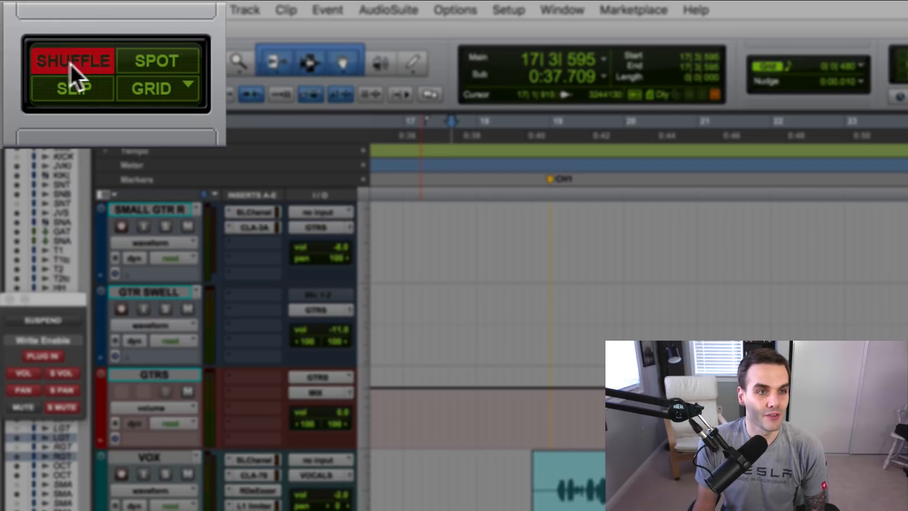
click(51, 89)
click(130, 90)
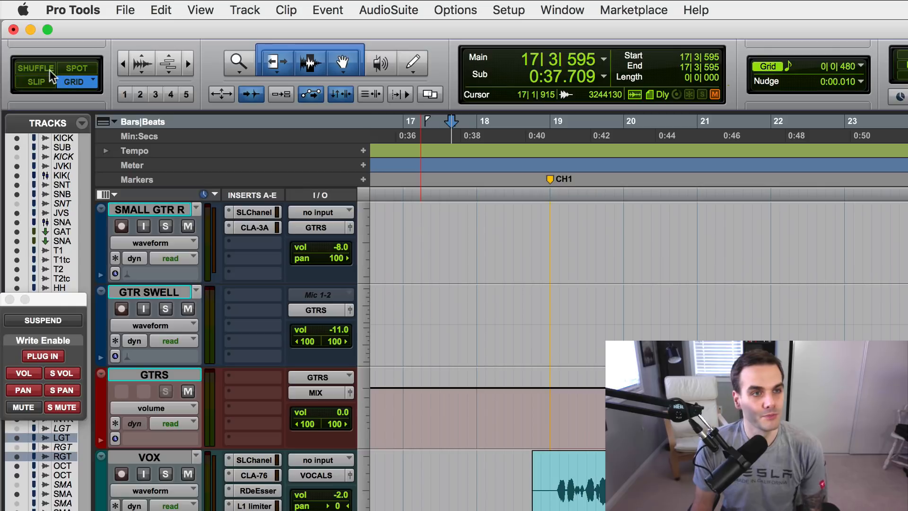
Switch to Slip mode, try moving the second VOX clip after the CH1 marker freely in time, and undo the move
click(48, 69)
click(44, 85)
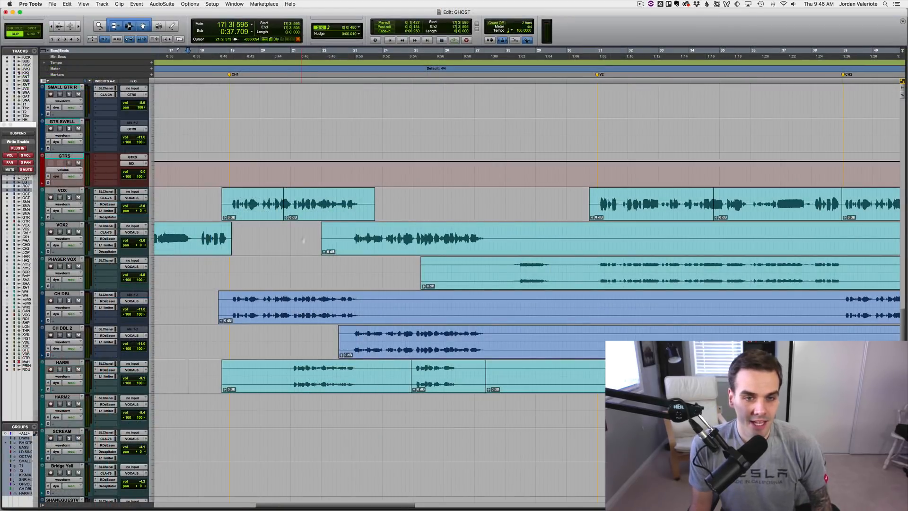
click(329, 215)
key(t)
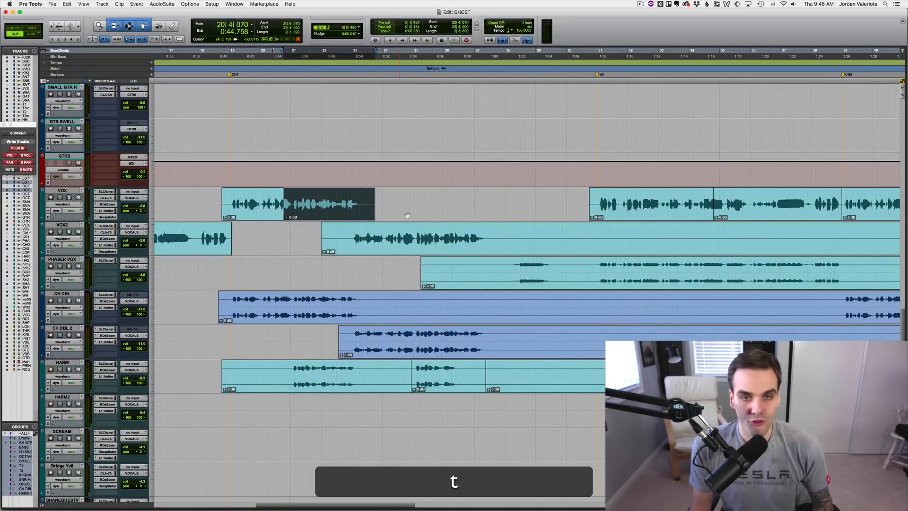
mouse_move(568, 210)
mouse_down()
mouse_move(610, 210)
mouse_move(571, 209)
mouse_up()
key(z)
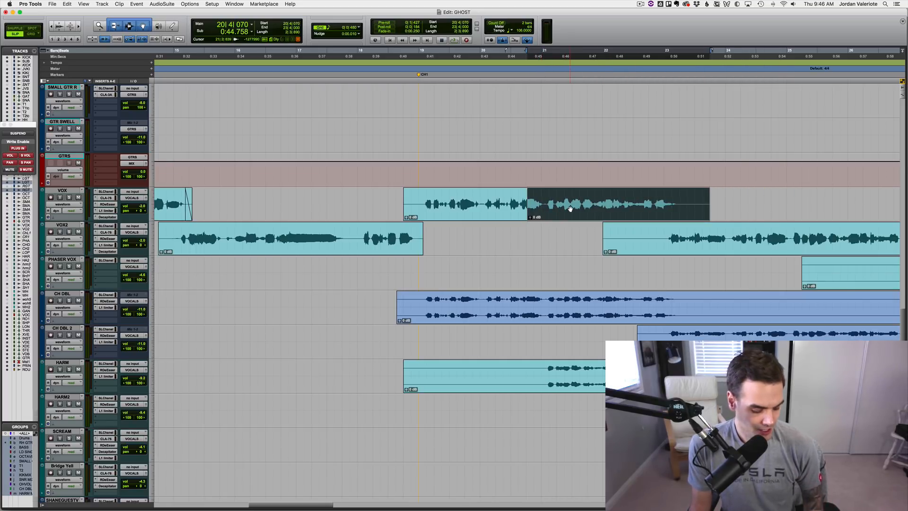
Switch to Grid mode and select a grid-snapped range within the second VOX clip after the CH1 marker
key(F4)
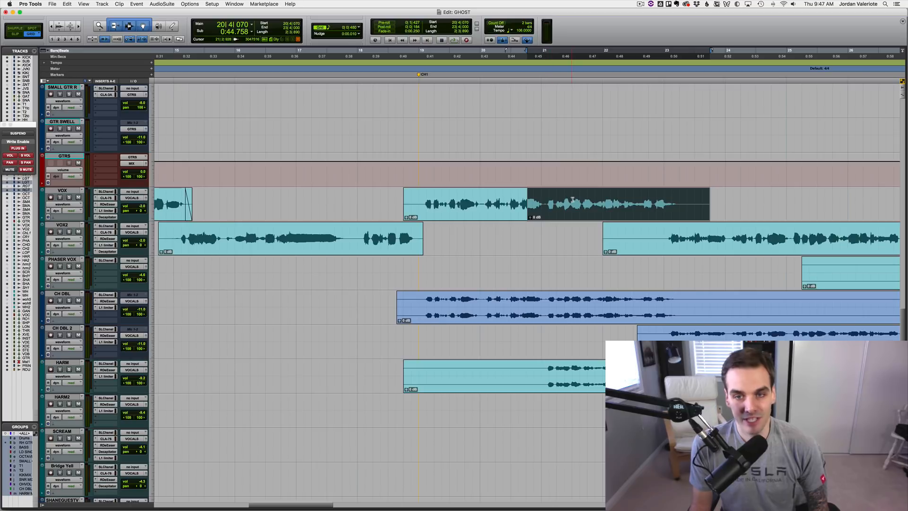
scroll(572, 200, up, 1)
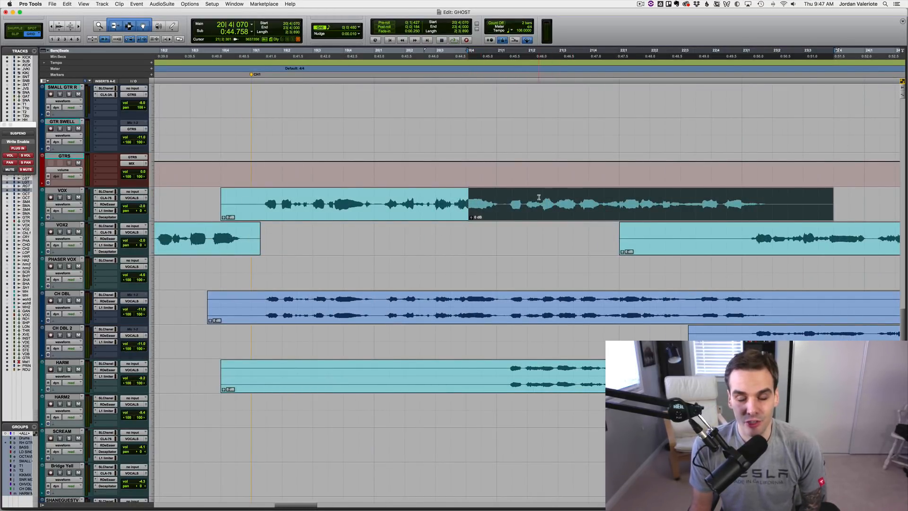
drag(517, 210, 649, 202)
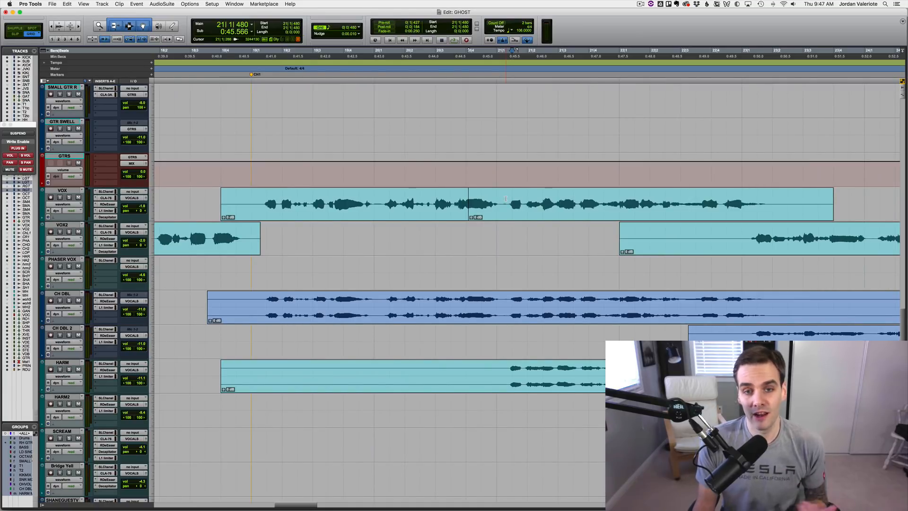
Increase the grid value and place the edit cursor at the snapped positions 21|1|000 and 23|1|000 around the vocal tracks
key(r)
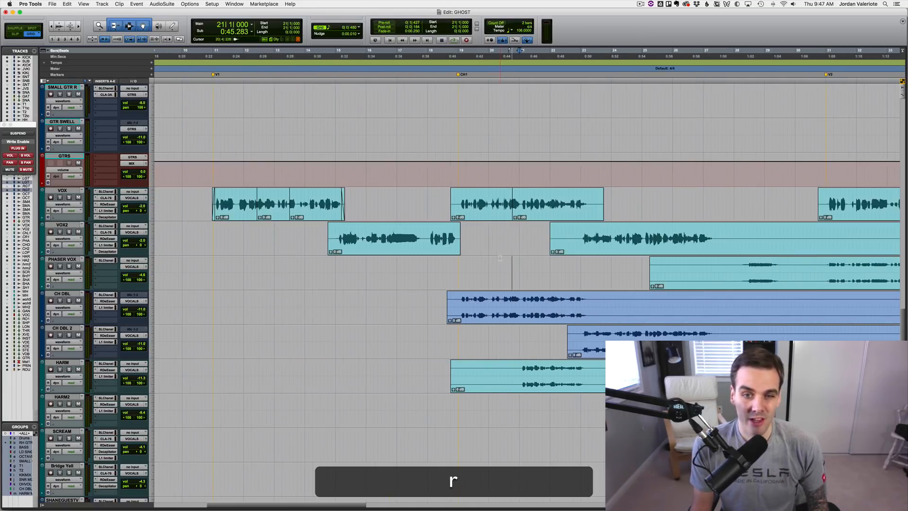
key(ctrl+alt+plus)
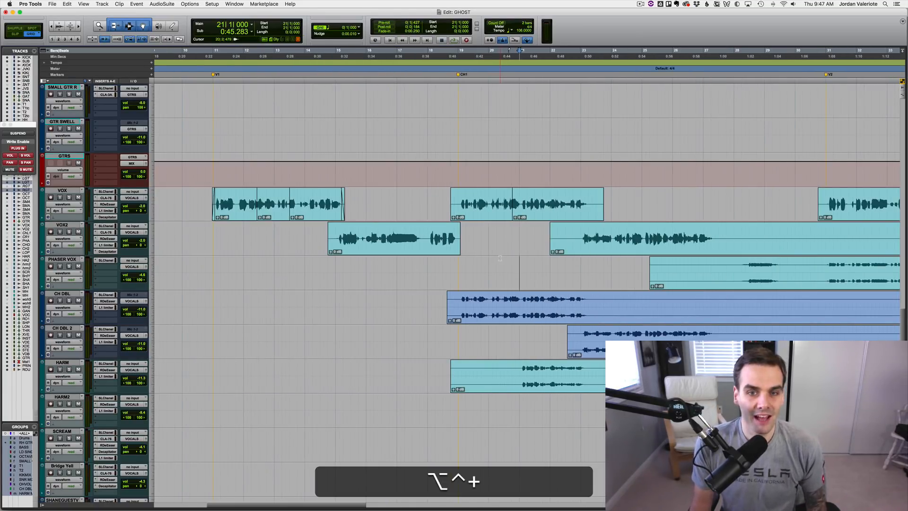
drag(457, 268, 519, 267)
click(519, 267)
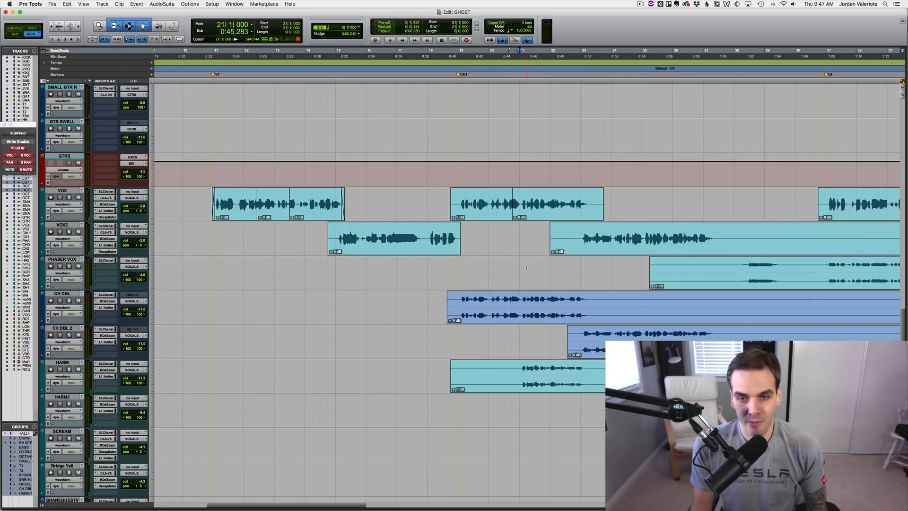
click(581, 228)
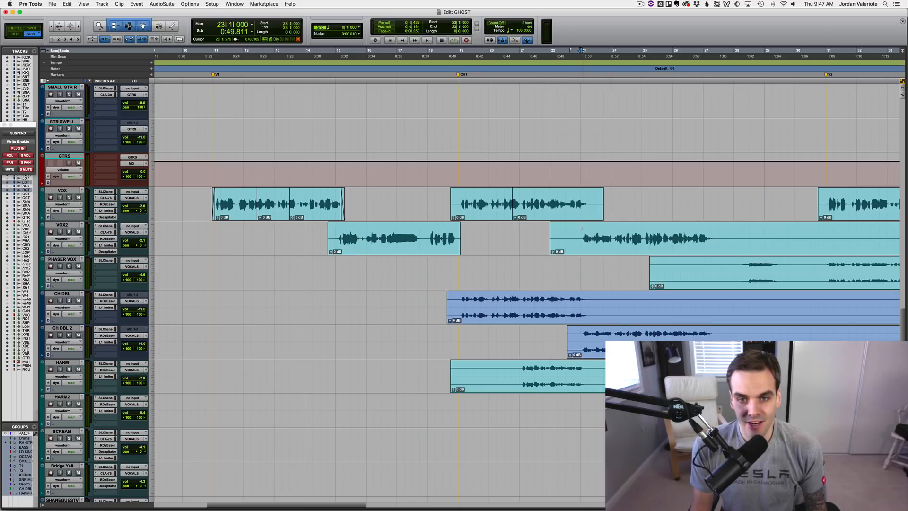
click(519, 235)
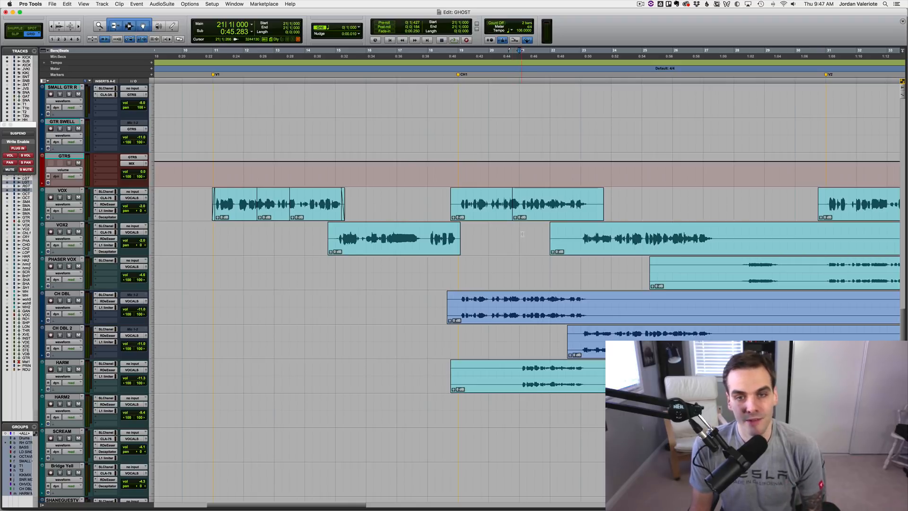
Separate the grouped drum clips at 19|1|000, on the CH1 marker
scroll(522, 234, up, 12)
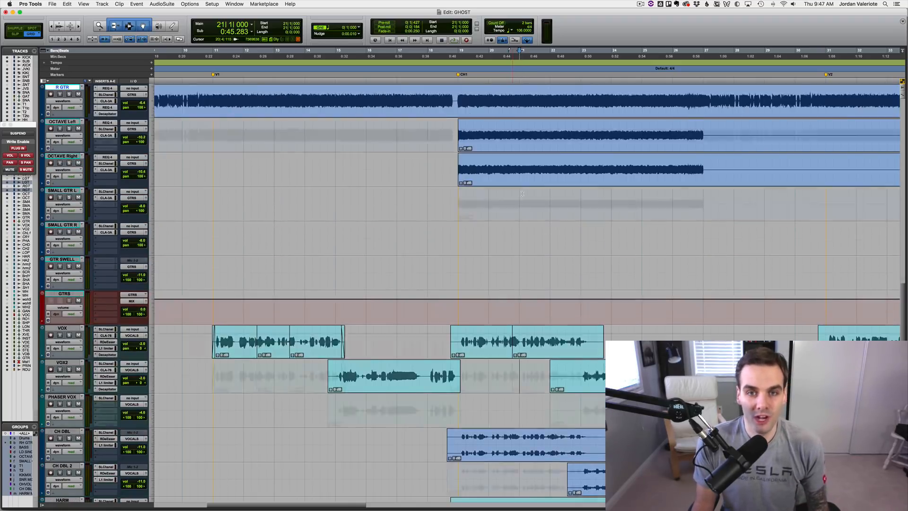
scroll(512, 193, up, 15)
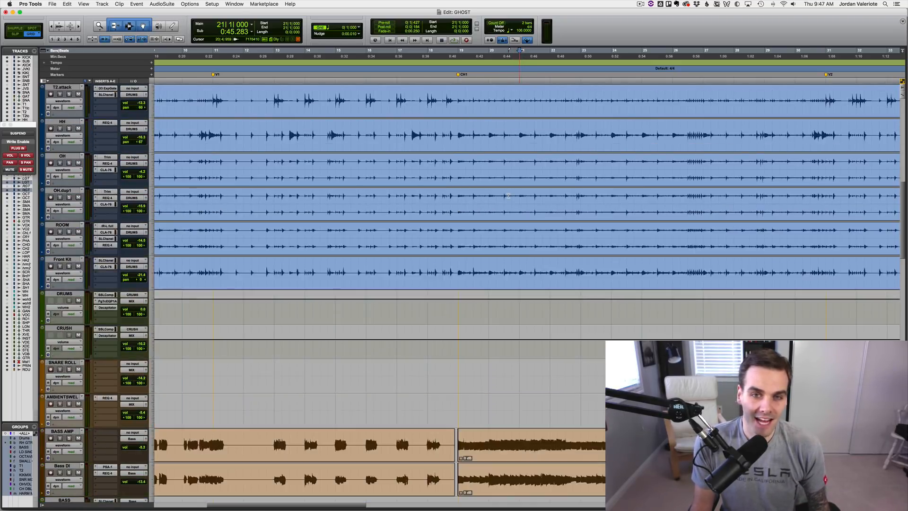
scroll(441, 180, up, 6)
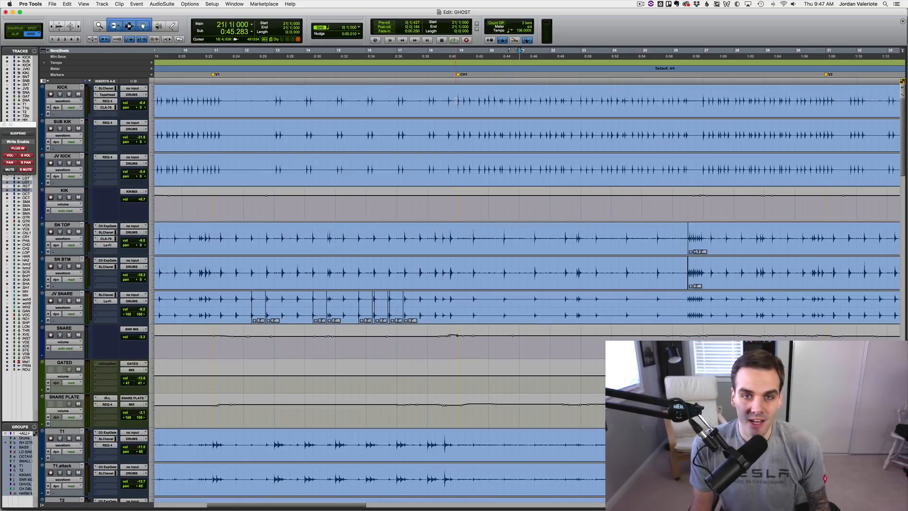
key(t)
key(t)
key(b)
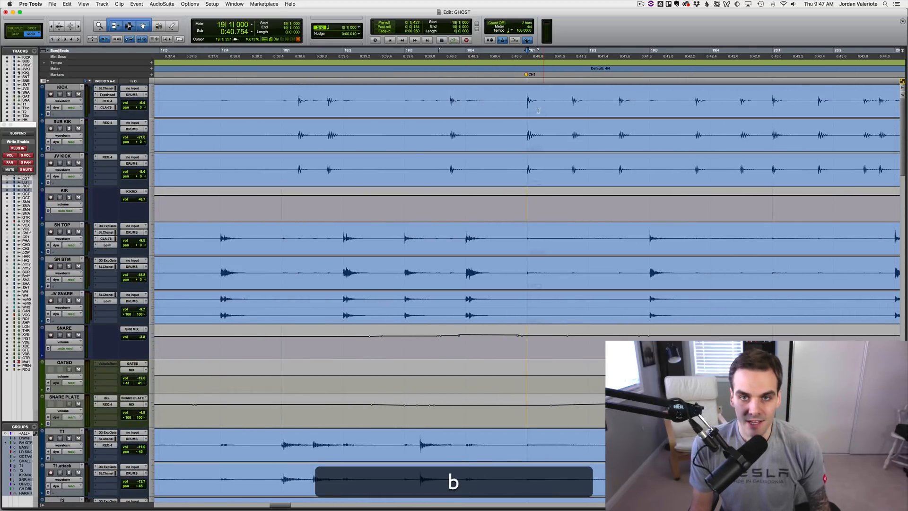
Try moving the separated drum clips one beat later to 19|2|000, then undo the move and the separation
drag(570, 109, 601, 107)
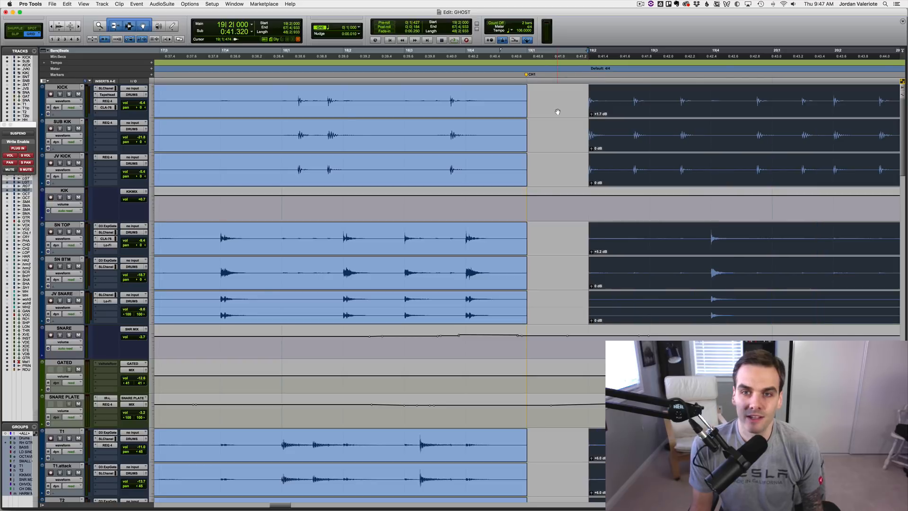
key(z)
click(547, 99)
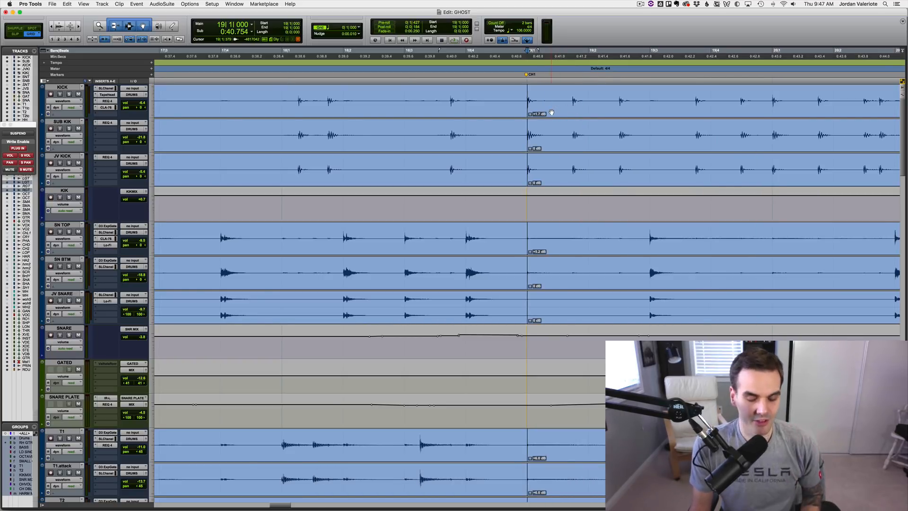
key(z)
key(z)
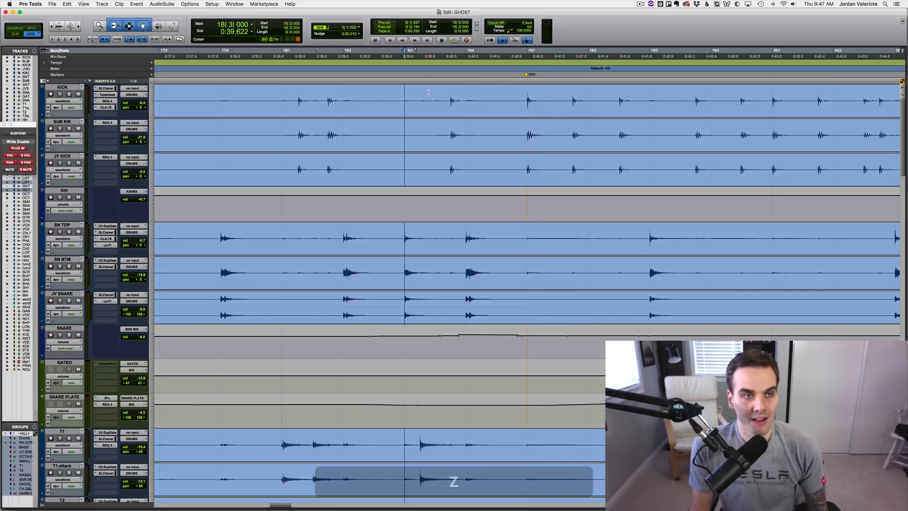
Switch the edit mode back to Slip and bring the bass and guitar tracks into view
key(r)
key(r)
key(r)
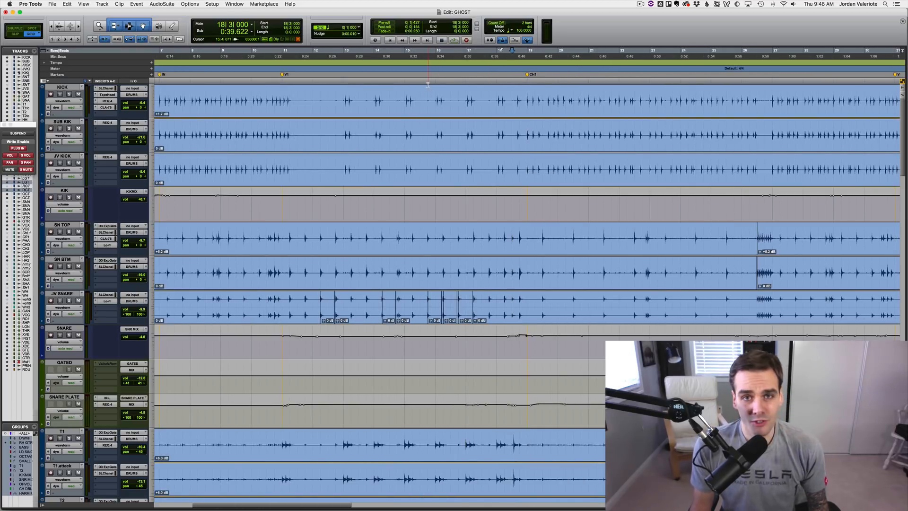
key(F2)
scroll(470, 178, down, 5)
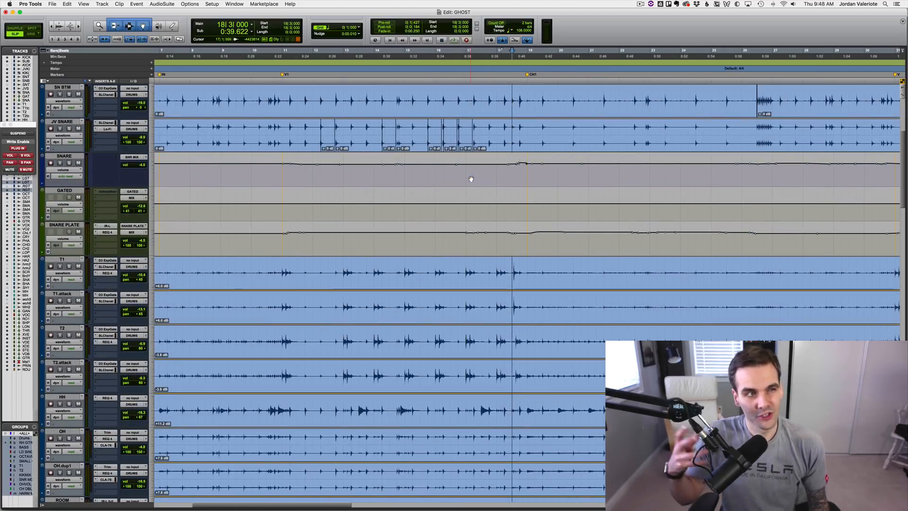
scroll(448, 197, down, 5)
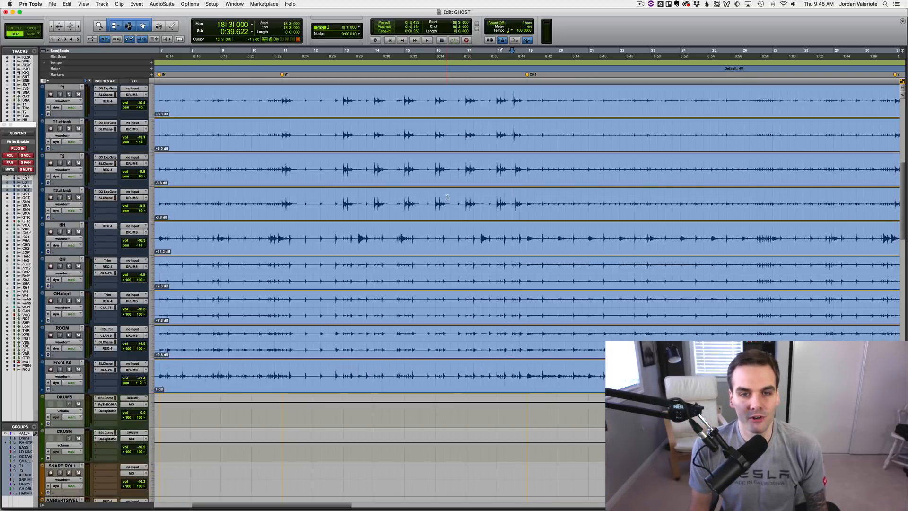
scroll(447, 197, down, 12)
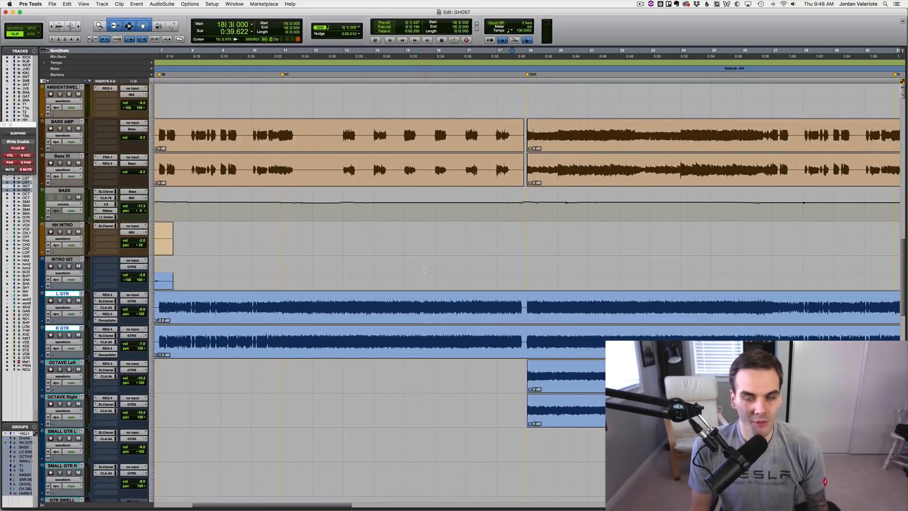
Select the OCTAVE Left and OCTAVE Right clips at CH1, then place the edit cursor off the grid at 17|4|729 on BASS AMP
key(r)
key(r)
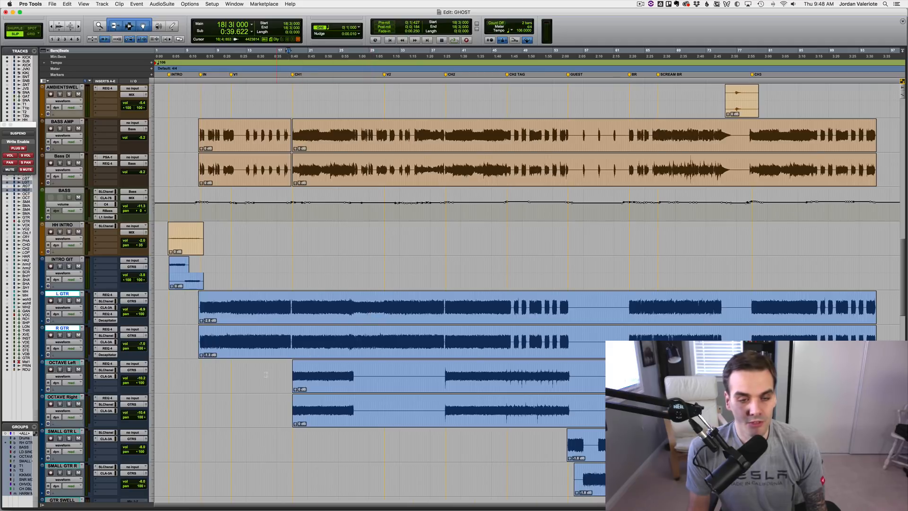
key(t)
key(t)
key(t)
key(t)
key(t)
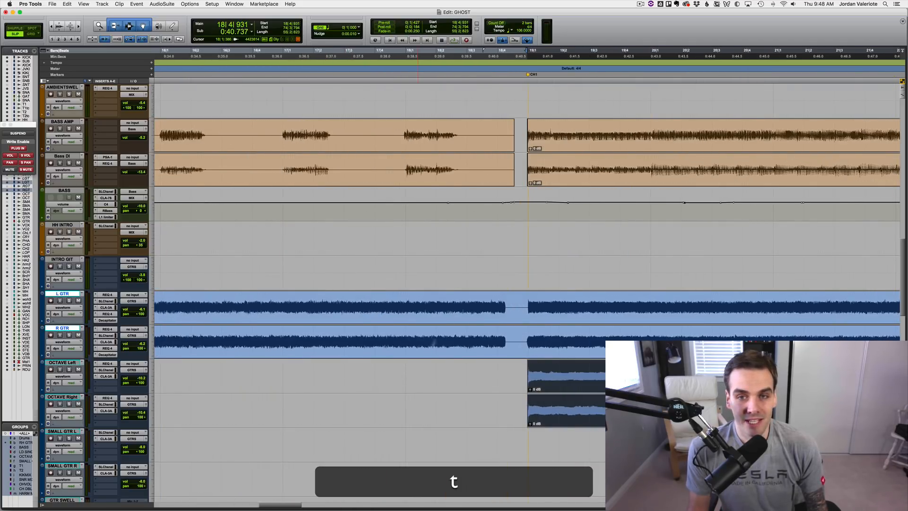
scroll(437, 205, up, 1)
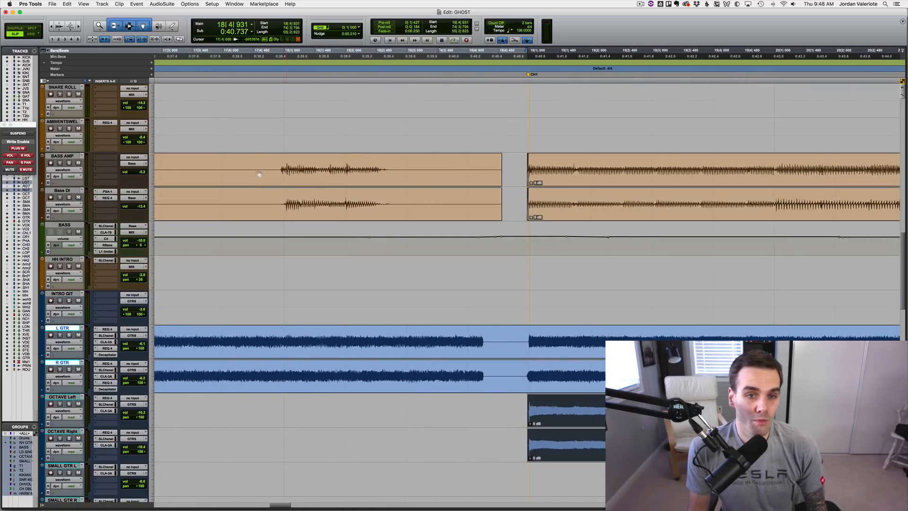
click(259, 174)
key(r)
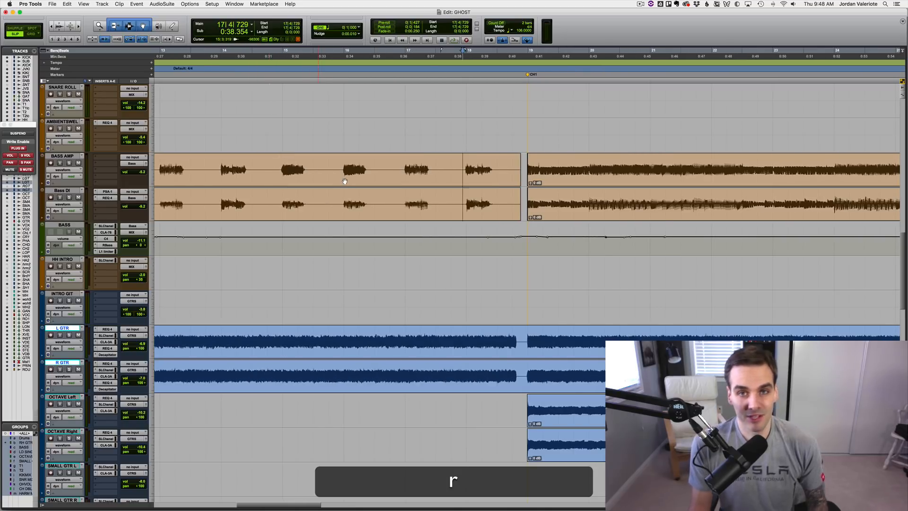
Switch to Grid mode and trim the start of the VOX clip at the CH1 marker to 19|1|000
scroll(347, 187, down, 4)
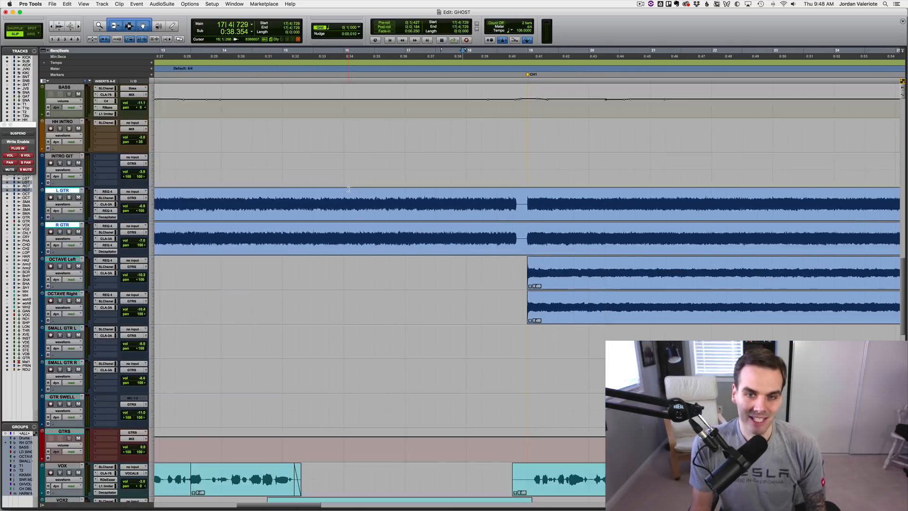
scroll(348, 190, down, 4)
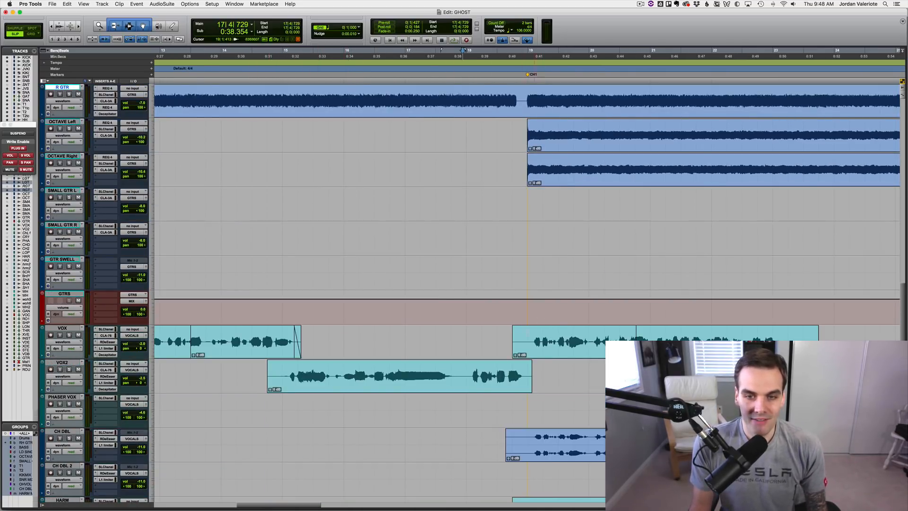
click(522, 335)
key(F4)
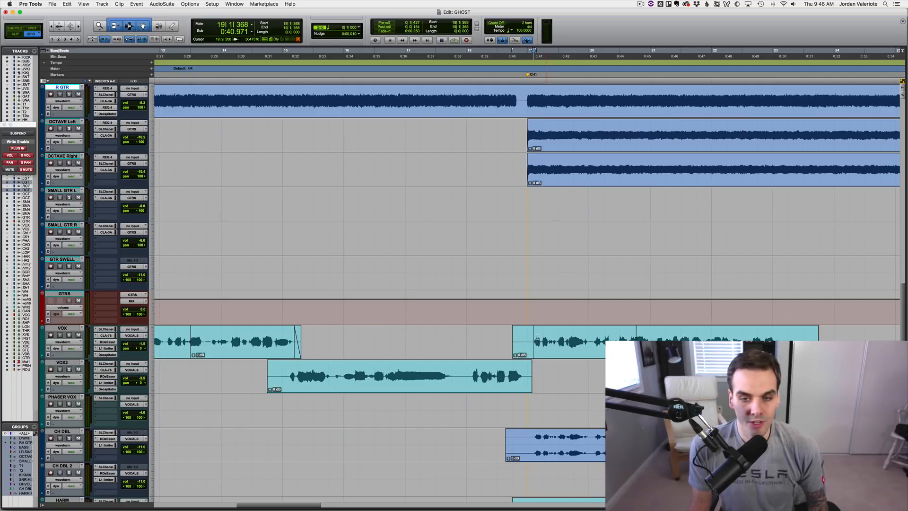
click(532, 337)
key(a)
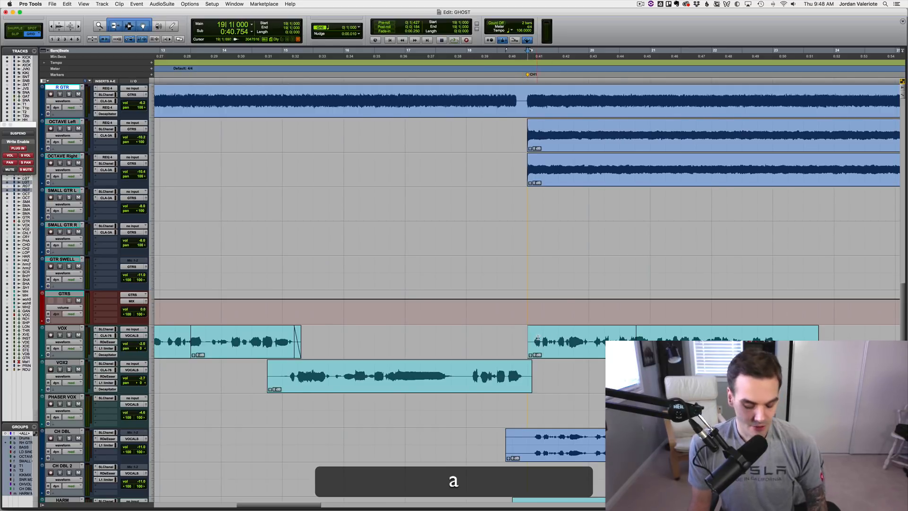
Switch the edit mode to Slip, back to Grid, and finally to Shuffle
key(t)
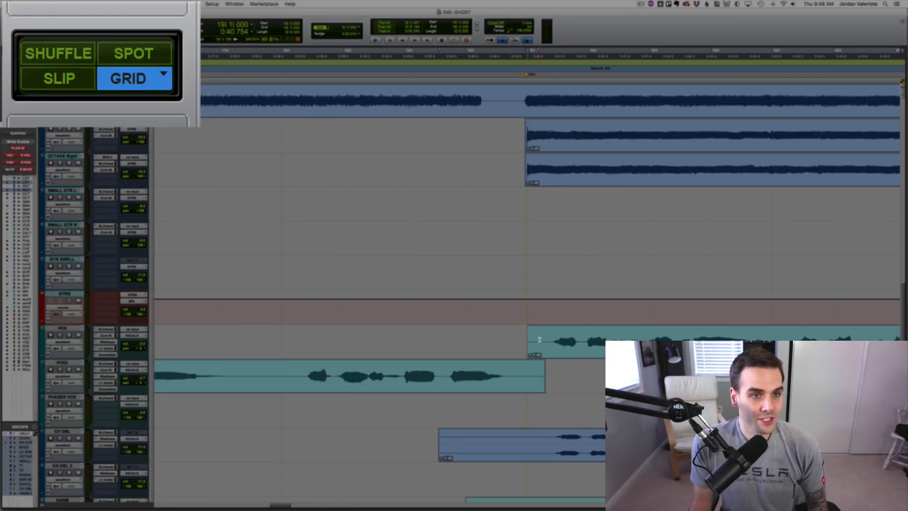
key(F2)
key(F4)
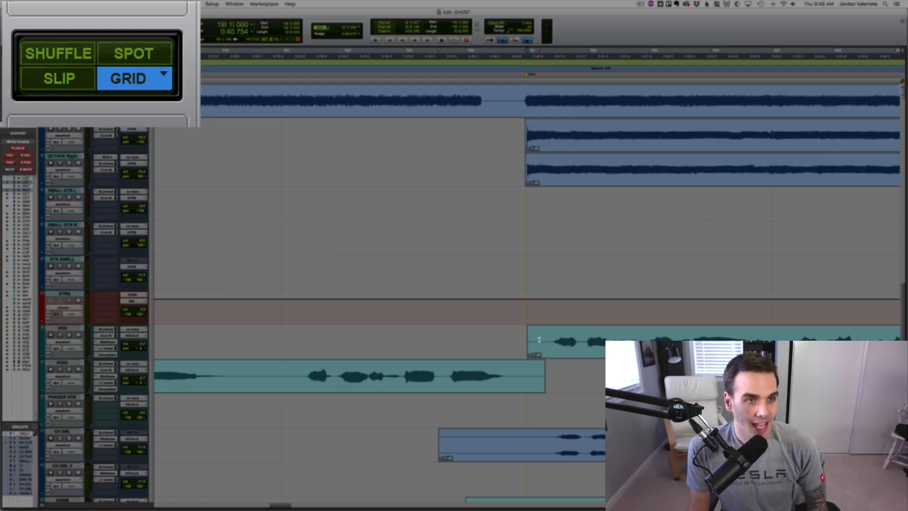
key(F1)
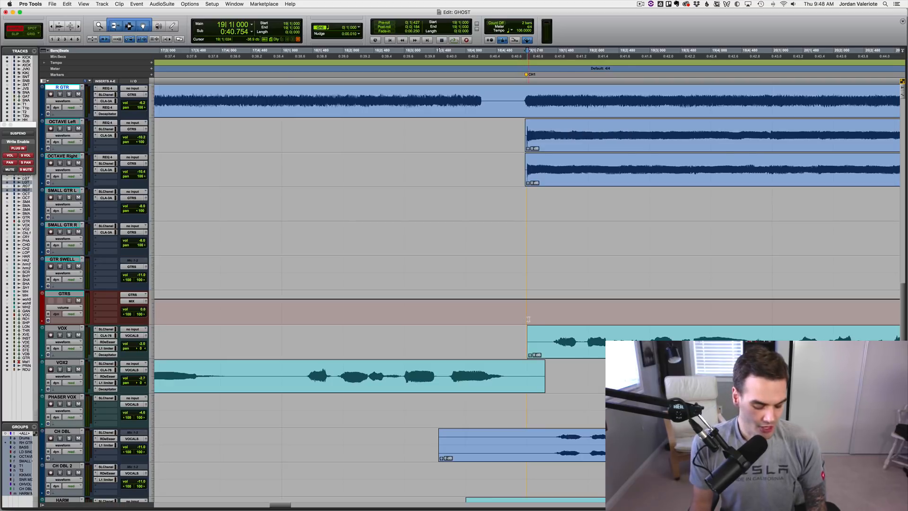
key(r)
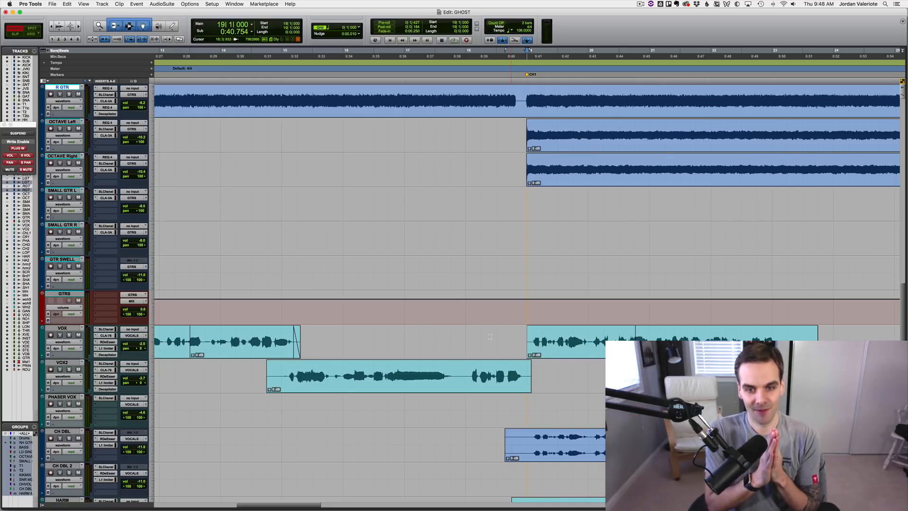
key(r)
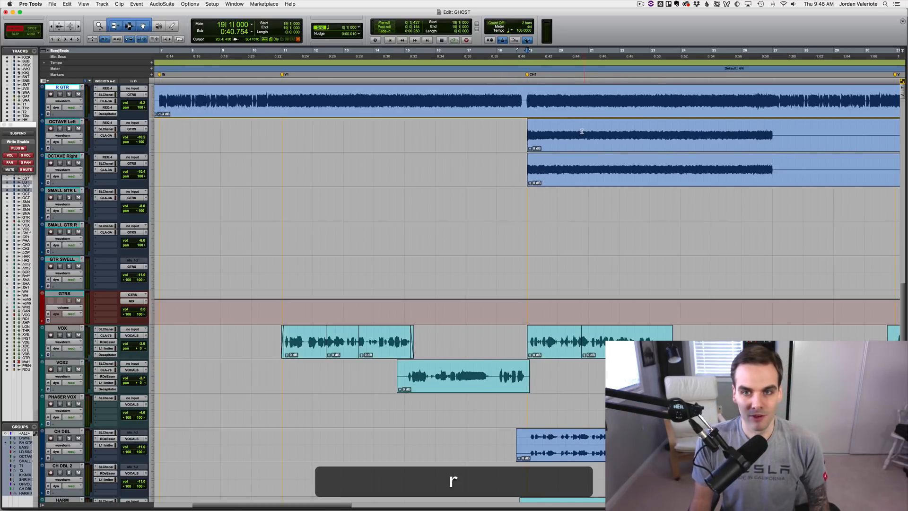
Delete a section about two bars long from the OCTAVE Left and OCTAVE Right clips in Shuffle mode, and undo the deletion
drag(581, 135, 636, 128)
key(F1)
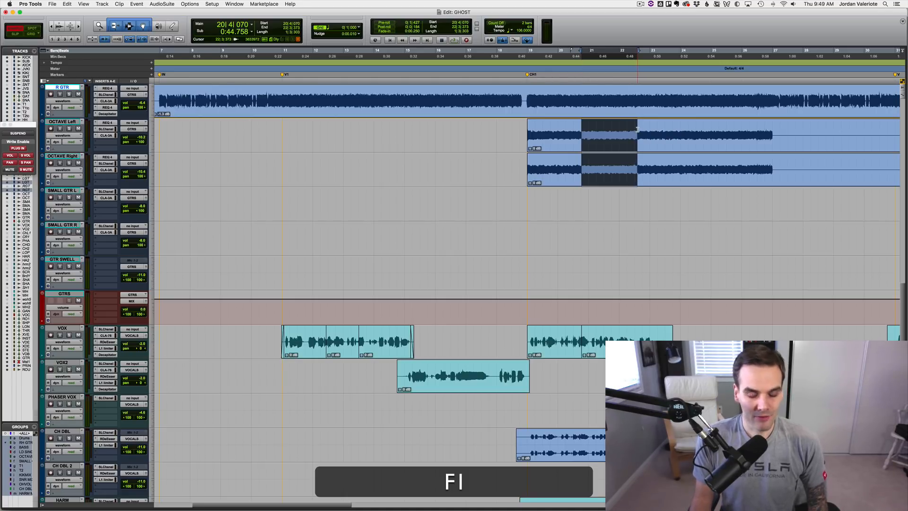
key(BackSpace)
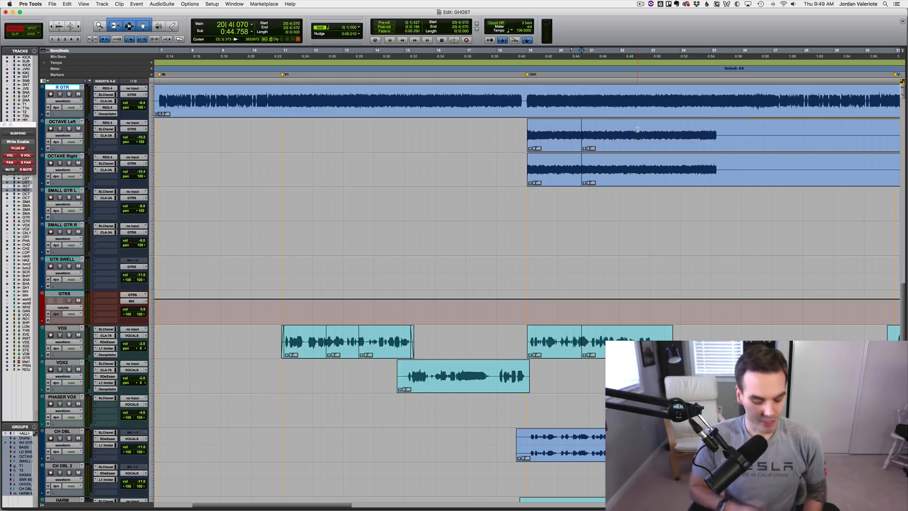
key(z)
click(624, 128)
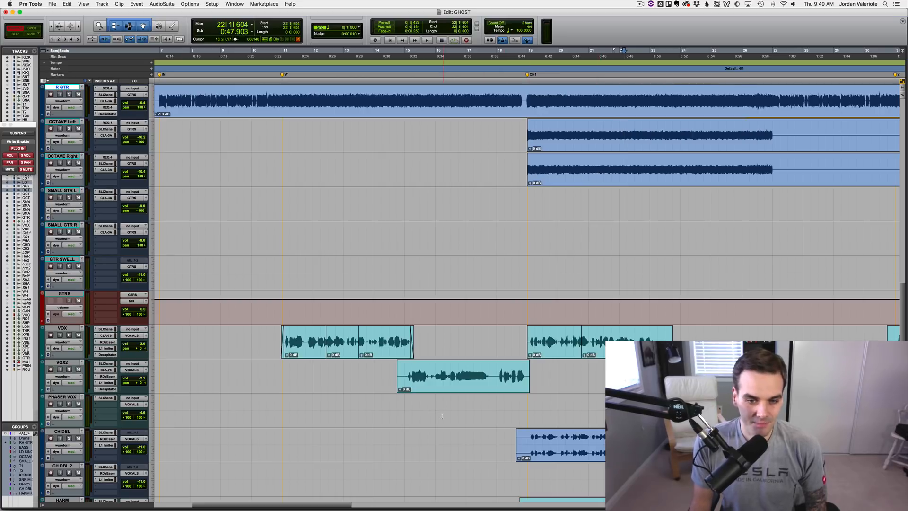
Switch the edit mode to Slip, to Shuffle, back to Slip, and finally to Grid
key(F2)
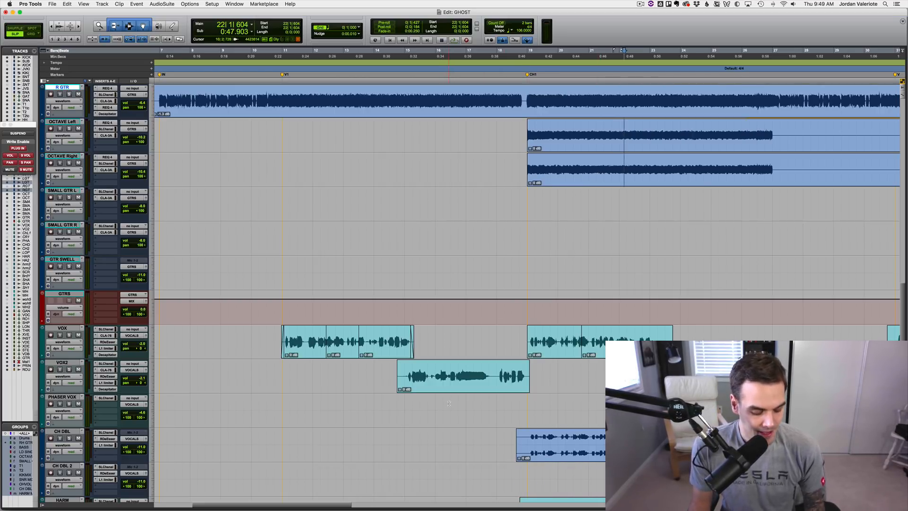
key(F1)
key(F2)
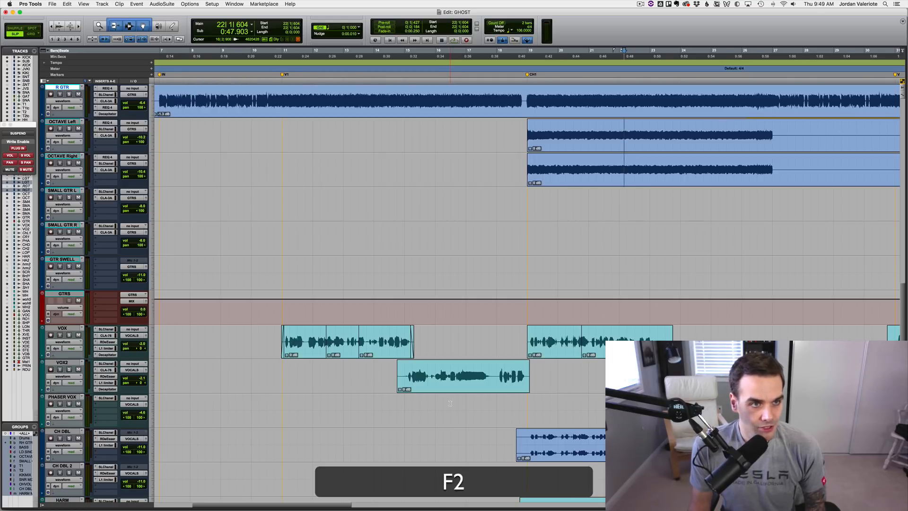
key(F4)
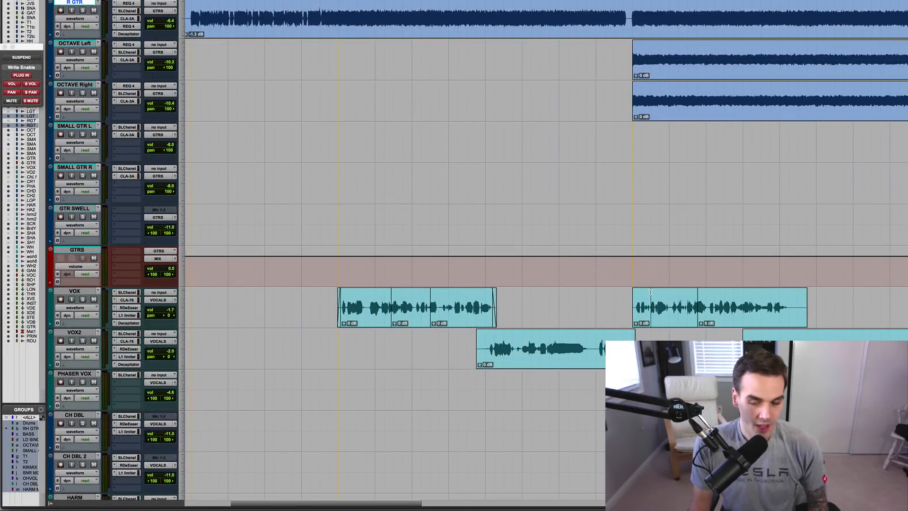
Select the whole VOX clip at the CH1 marker, and place the edit cursor on the grid at the clip's start
key(t)
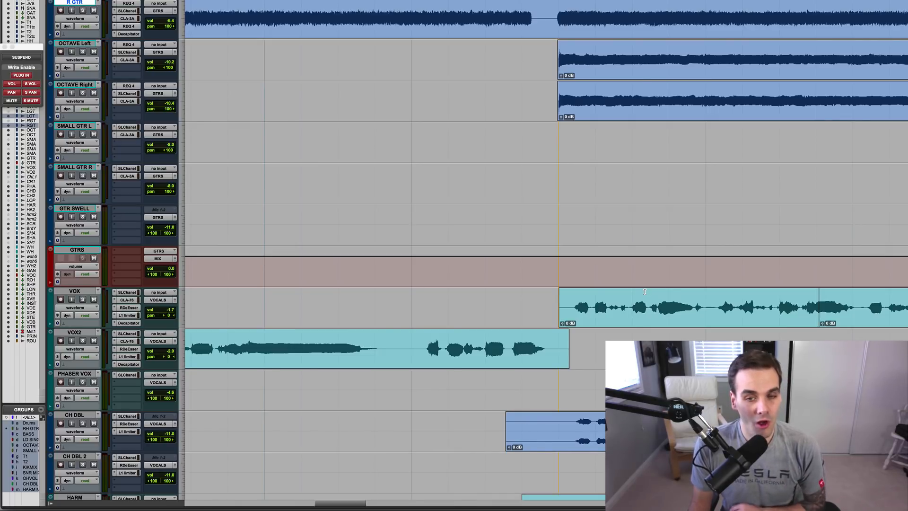
click(592, 306)
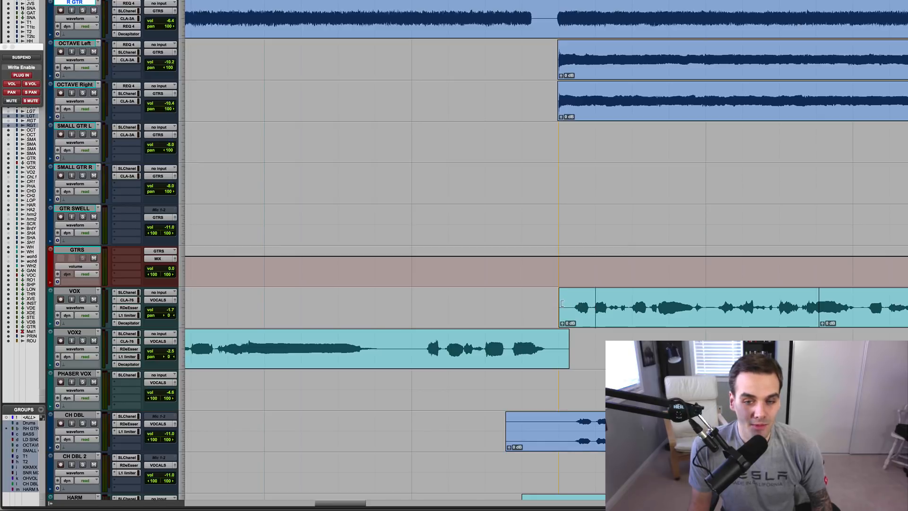
double_click(564, 303)
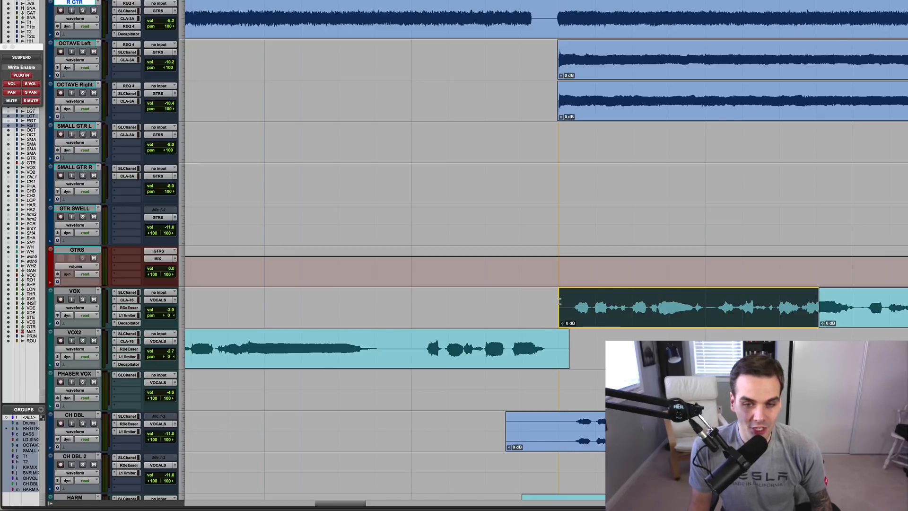
mouse_move(563, 301)
mouse_down()
mouse_move(595, 302)
mouse_move(557, 303)
mouse_up()
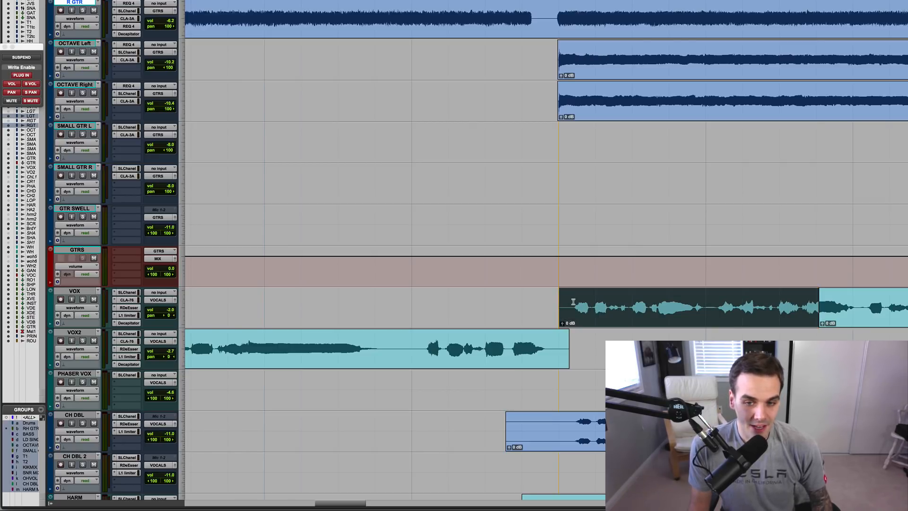
click(573, 301)
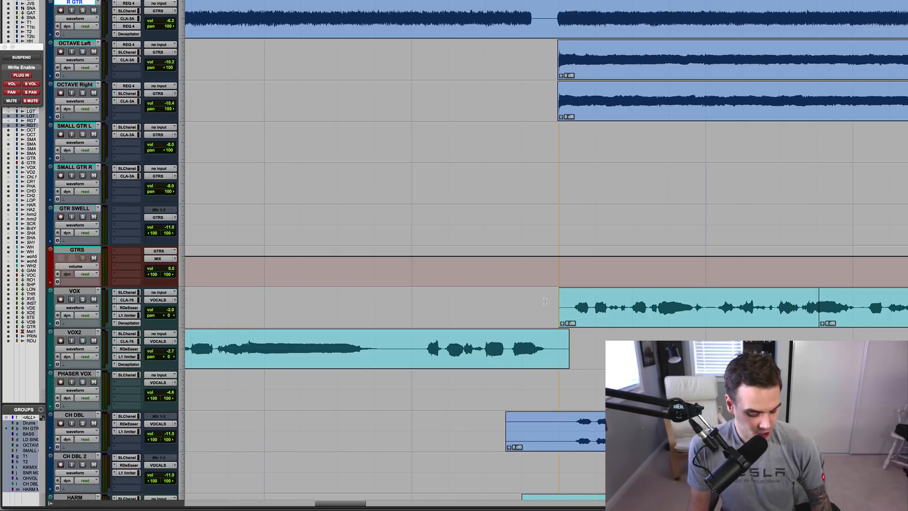
Bypass the grid temporarily to trim the start of the VOX clip at CH1 to just before its first phrase, and undo the trim
key(super)
drag(561, 306, 595, 300)
key(super+z)
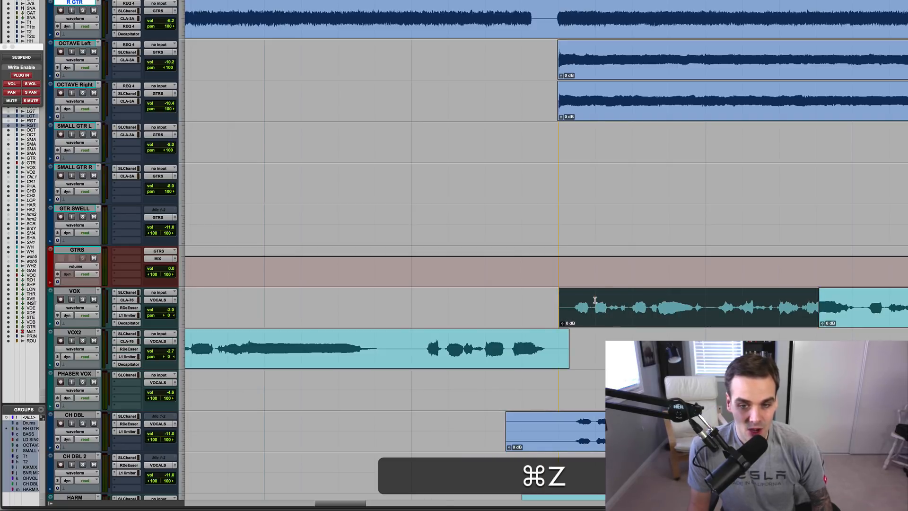
click(572, 300)
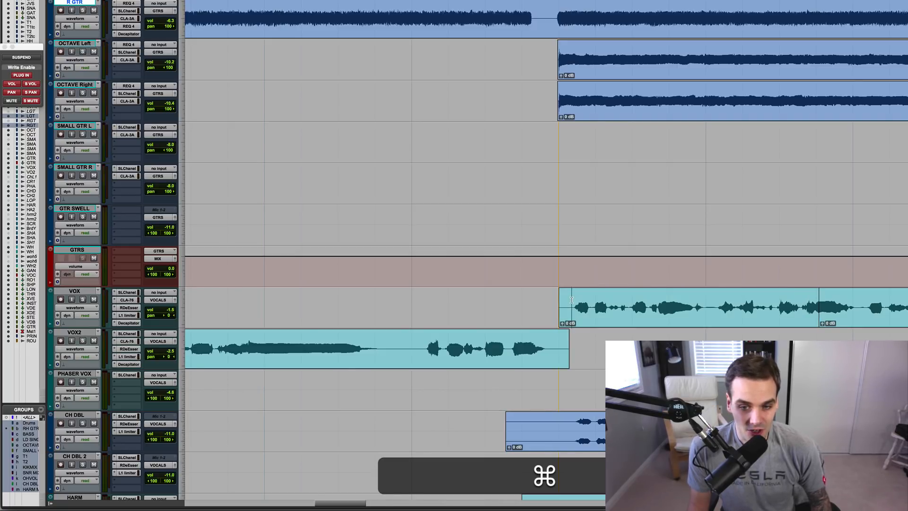
key(a)
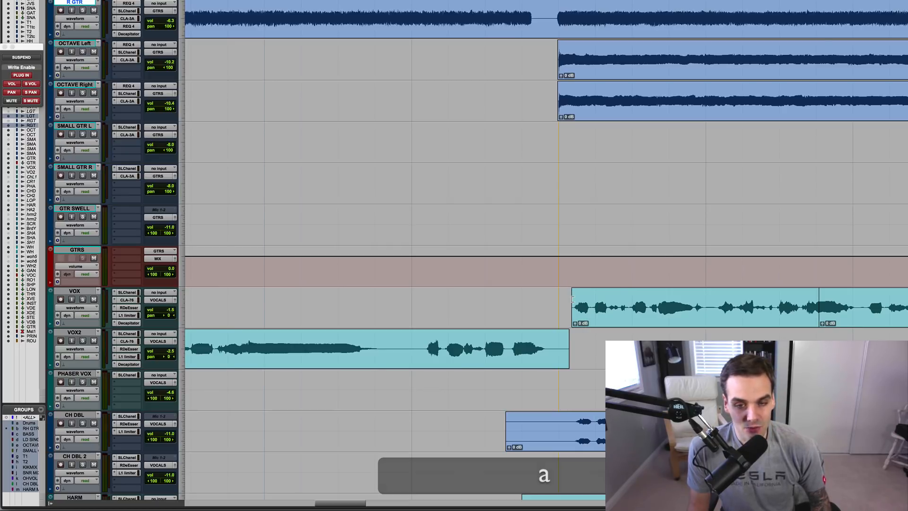
key(z)
Try trimming the end of the VOX2 clip off the grid just before CH1, undo it, and place the edit cursor at 18|4|000
super+click(556, 336)
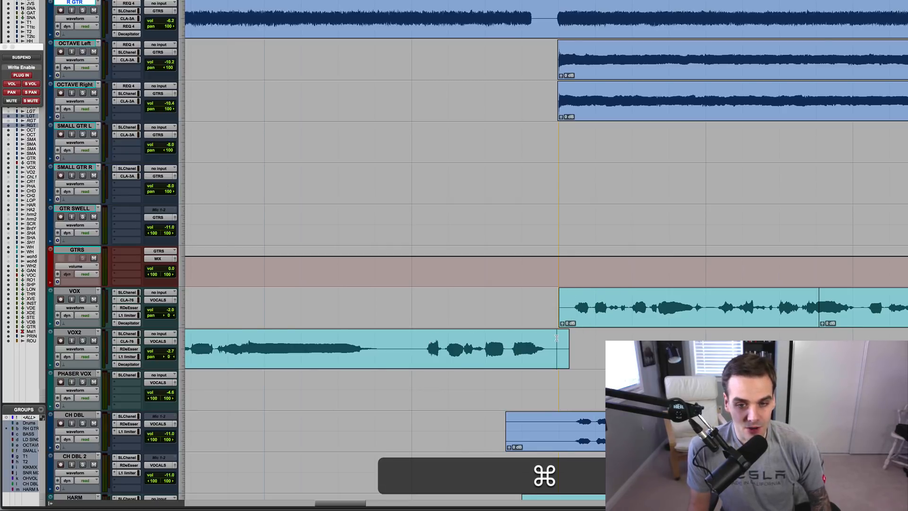
super+click(551, 338)
key(super+s)
key(z)
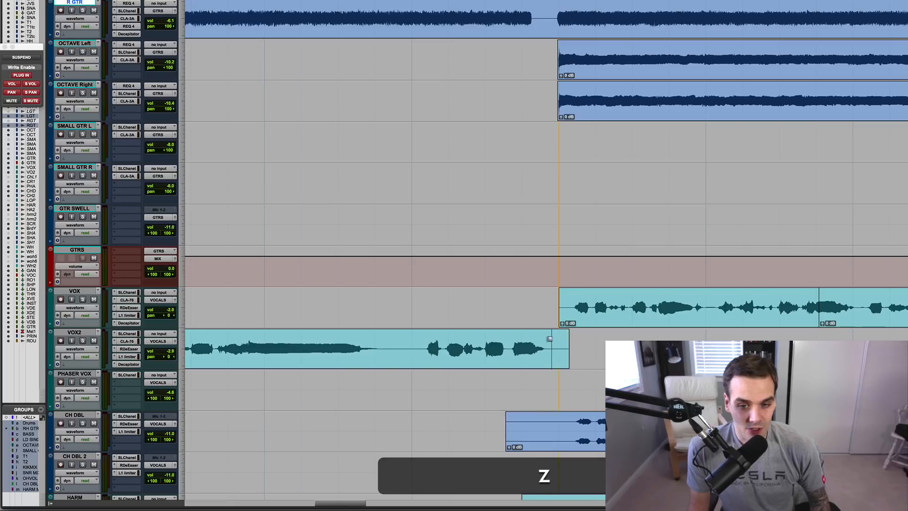
click(507, 301)
key(r)
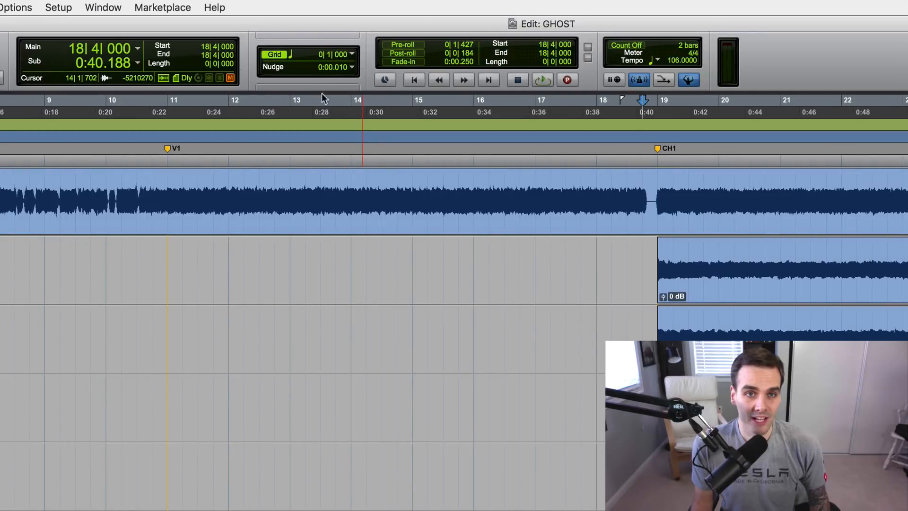
Set the grid value to 1/8 note, and change it back to a coarser value
click(352, 53)
click(378, 67)
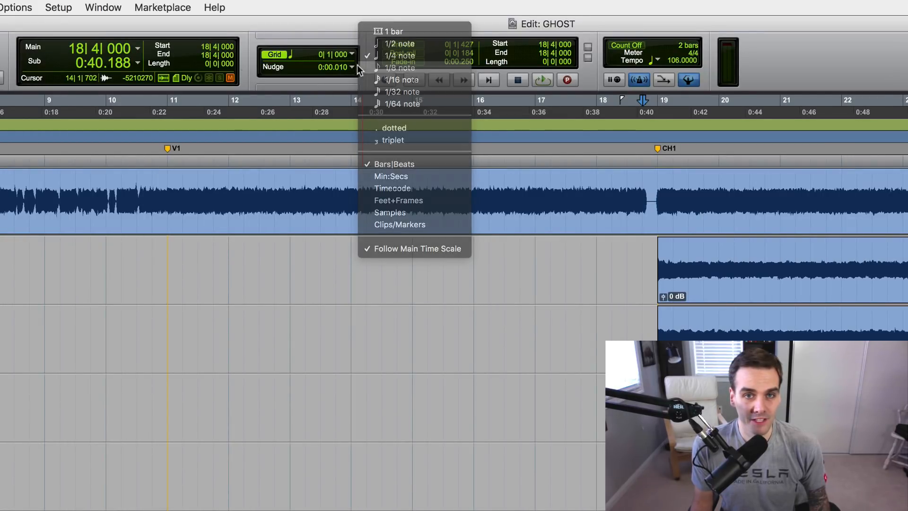
click(353, 54)
click(383, 65)
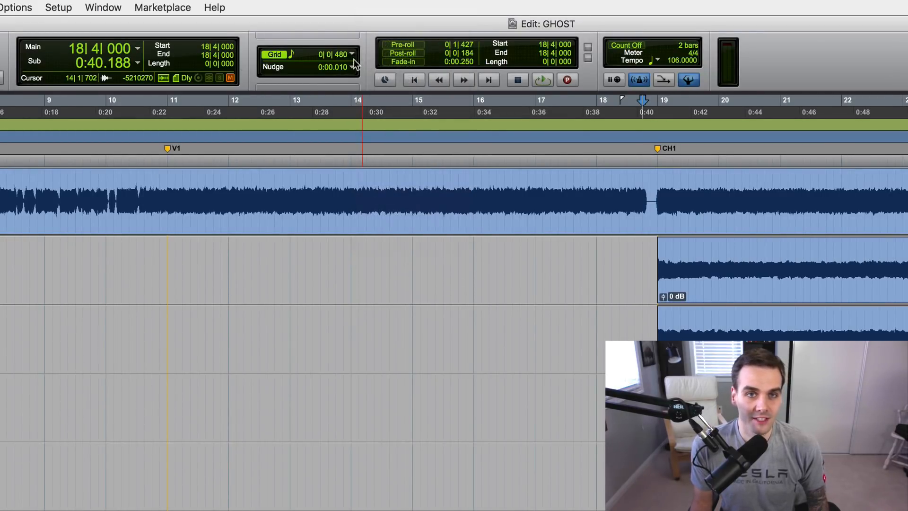
click(353, 55)
click(385, 31)
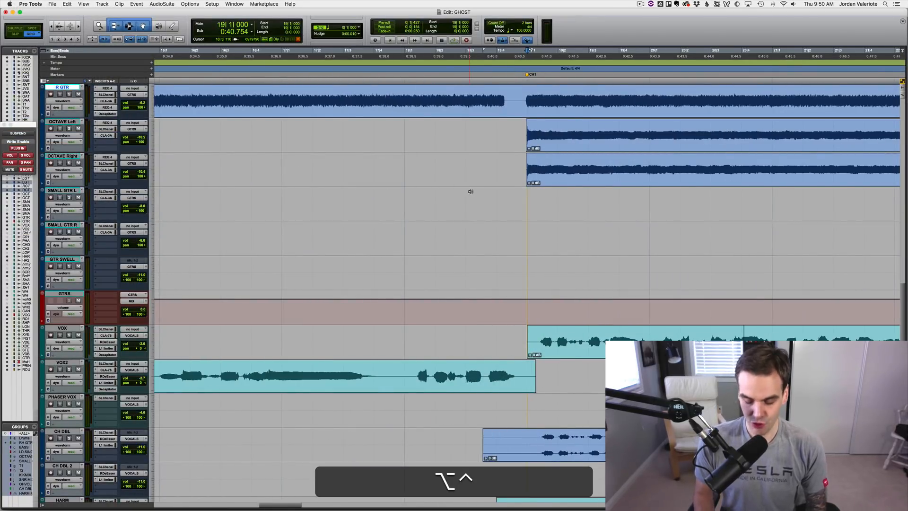
Step the grid value down and up between 1/4 note and finer values such as 1/16 note, ending on 1/4 note
key(ctrl+alt+minus)
key(ctrl+alt+plus)
key(ctrl+alt+plus)
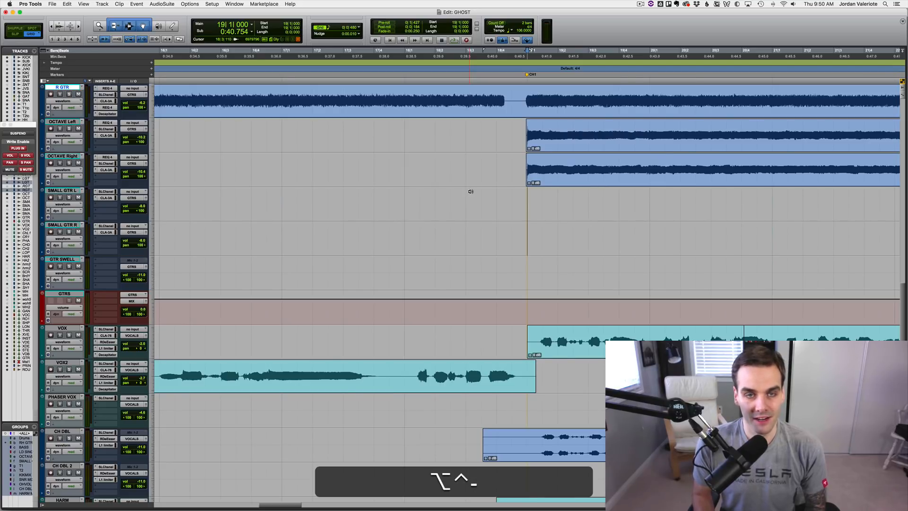
key(ctrl+alt+plus)
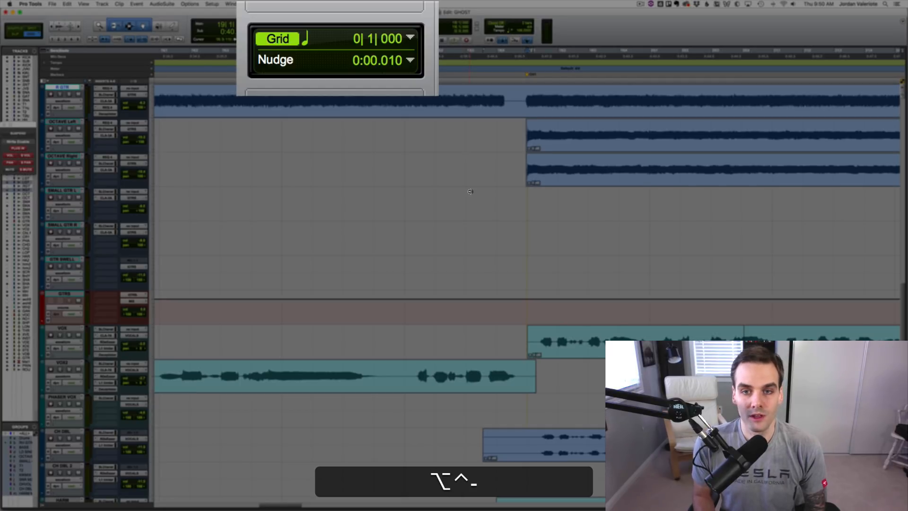
key(ctrl+alt+minus)
key(ctrl+alt+minus)
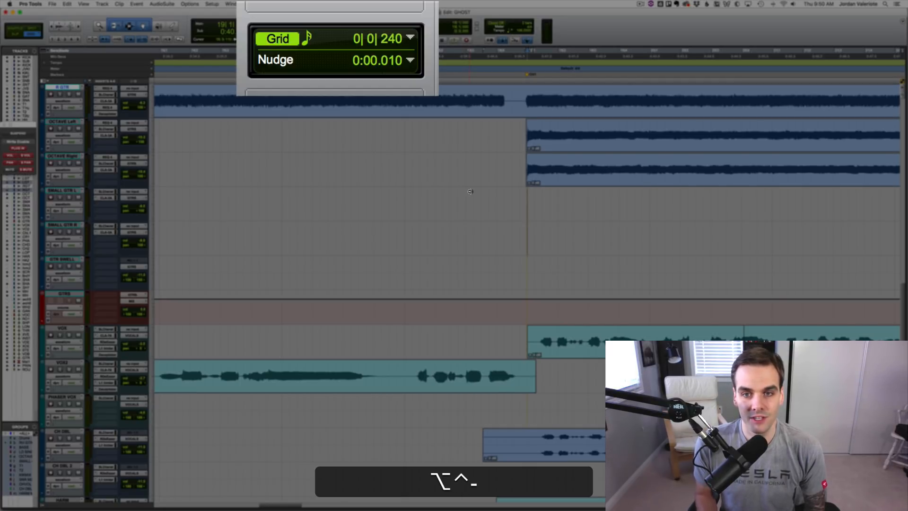
key(ctrl+alt+minus)
key(ctrl+alt+plus)
key(ctrl+alt+plus)
key(ctrl+alt+plus)
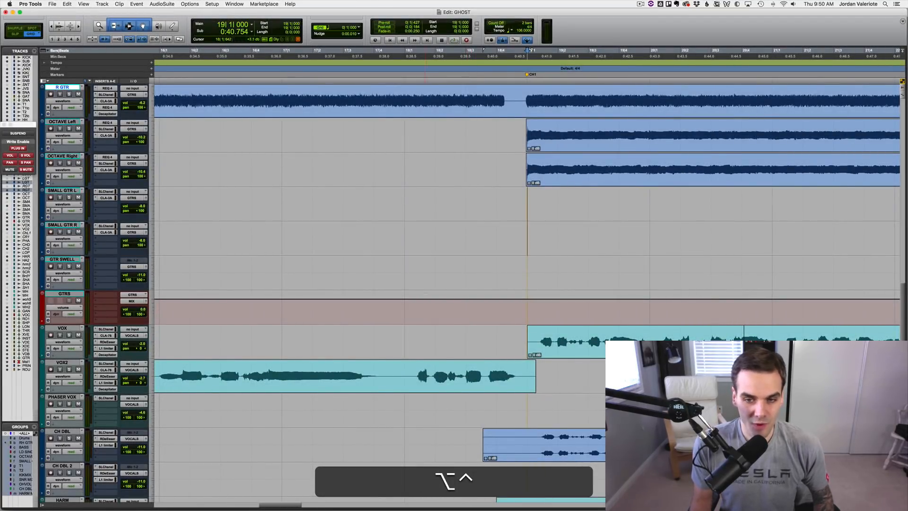
Place the edit cursor at 19|1|240 on the VOX track using a 1/16 note grid, and return the grid value to 1/4 note
key(r)
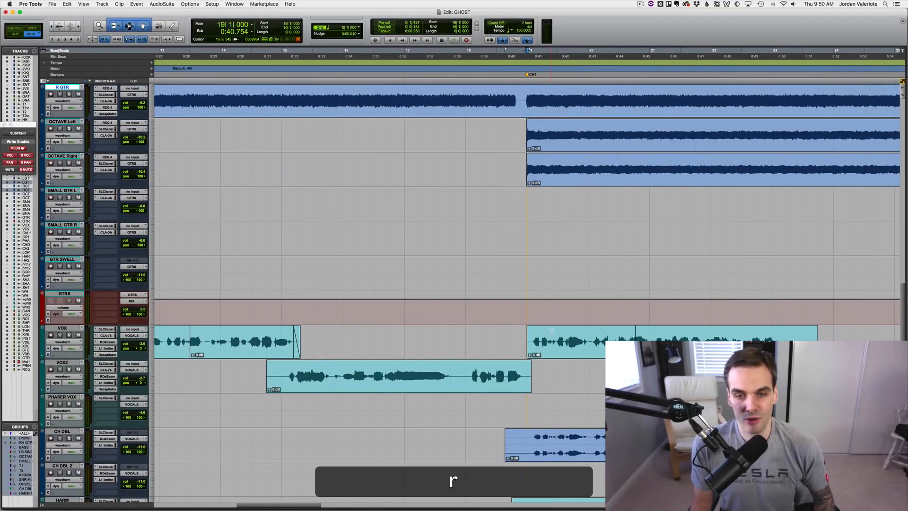
click(551, 332)
key(t)
click(505, 346)
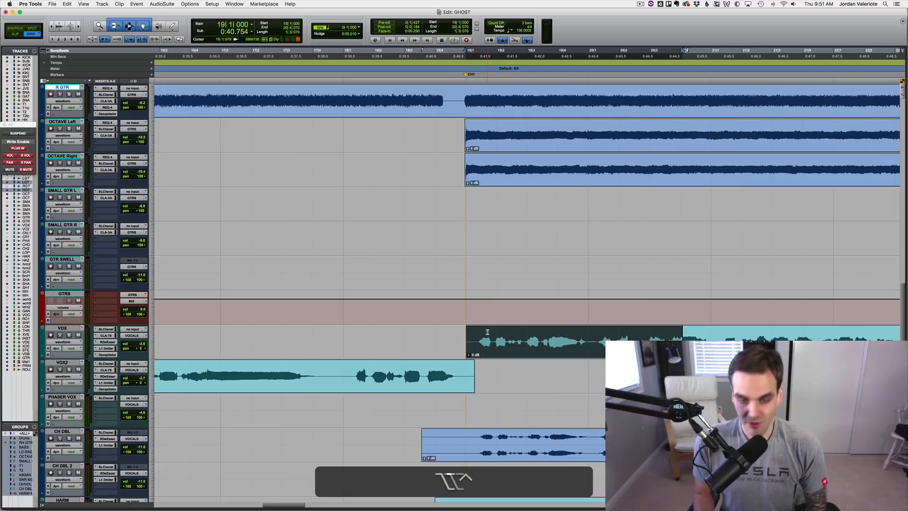
key(ctrl+alt+minus)
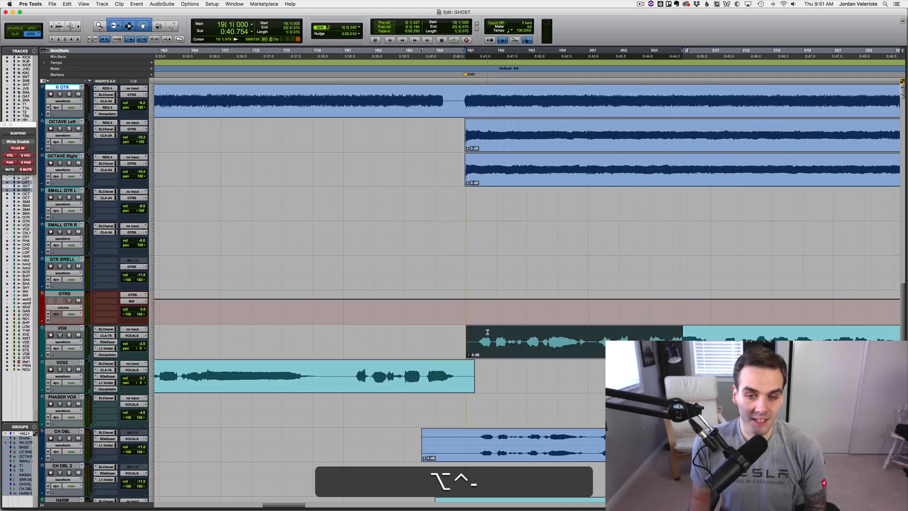
click(475, 335)
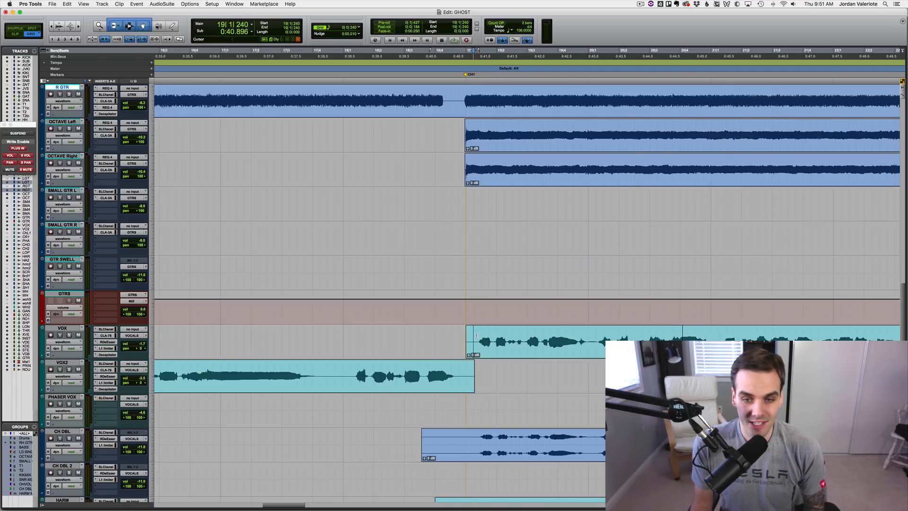
key(ctrl+alt+plus)
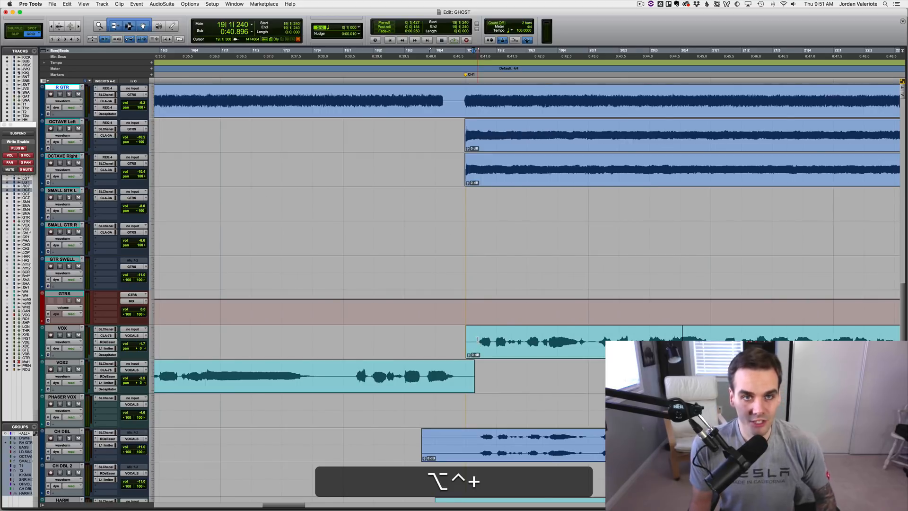
Place the edit cursor at 28|2|000 on the VOX2 track and show the arrangement from the first verse through the CH2 TAG marker
key(r)
key(r)
key(r)
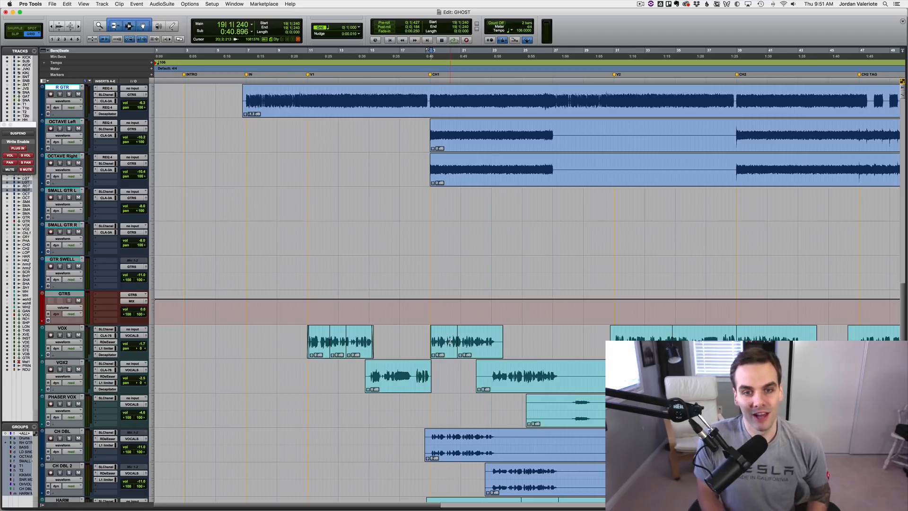
click(572, 369)
key(t)
key(t)
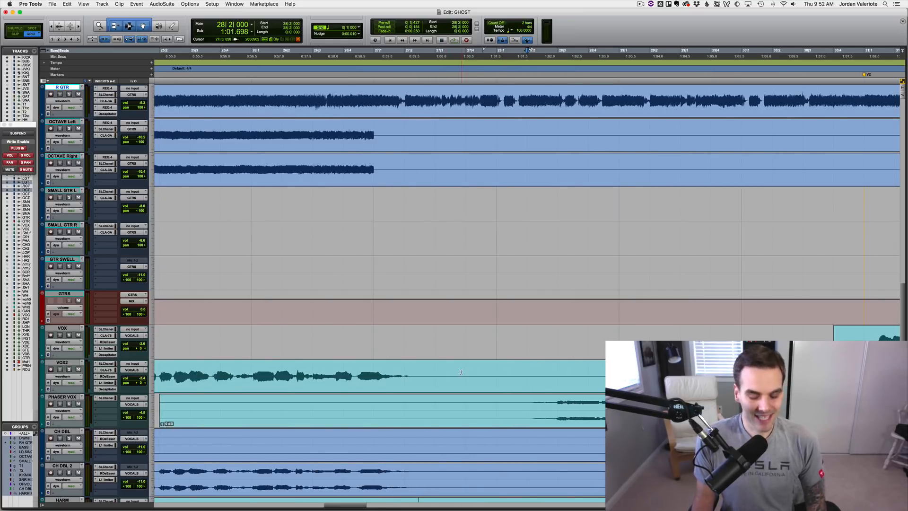
key(r)
key(r)
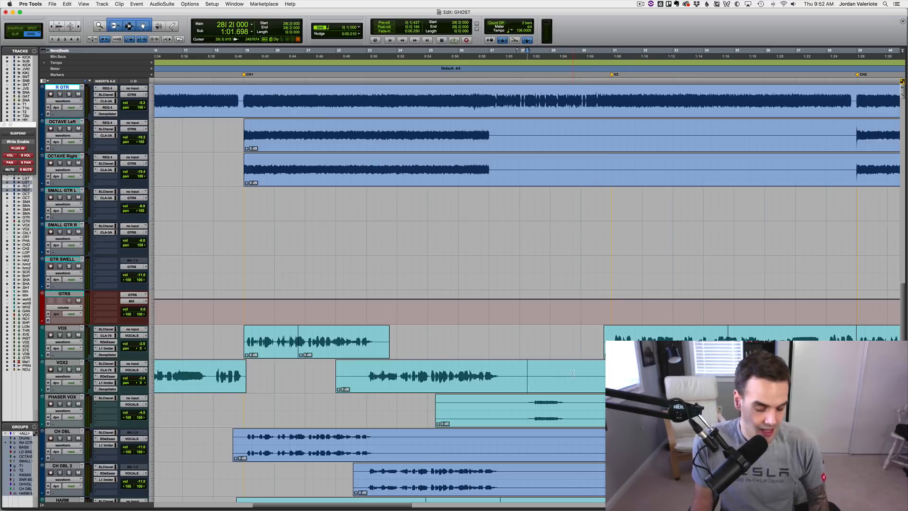
key(r)
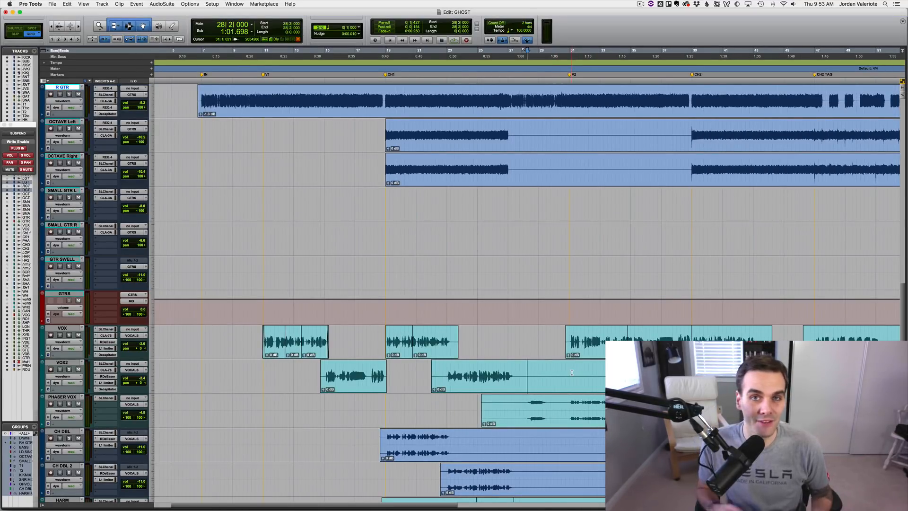